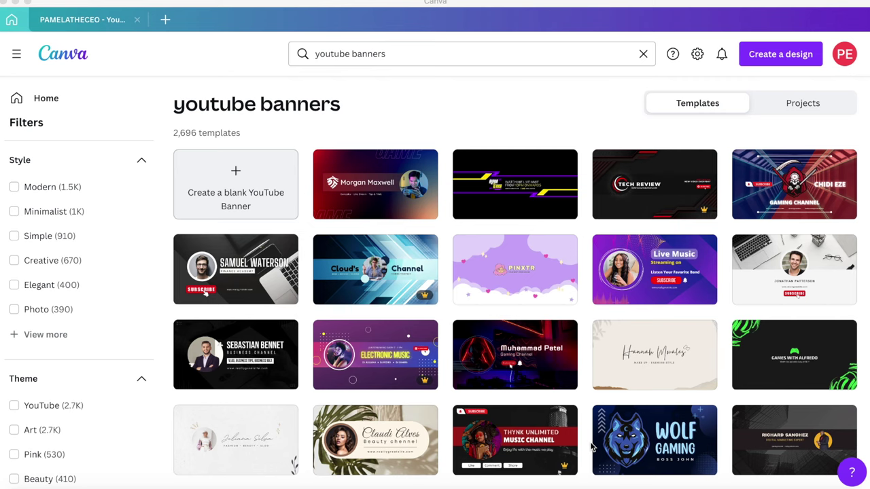
Search templates for 'youtube channel a' and create a blank YouTube Banner design
click(395, 53)
text(yo)
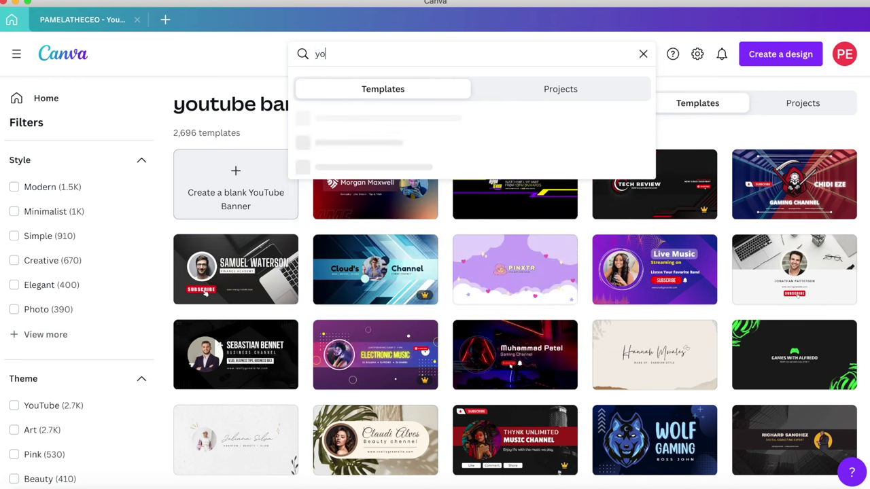
text(utube channel art)
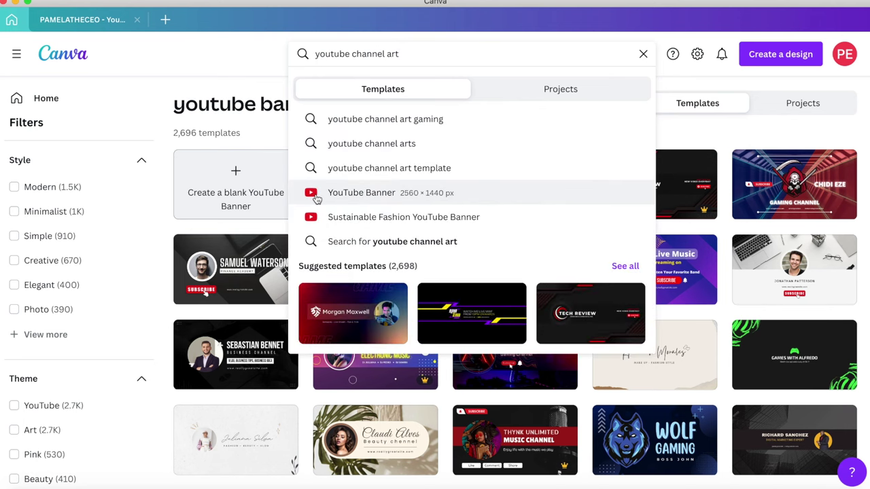
click(238, 128)
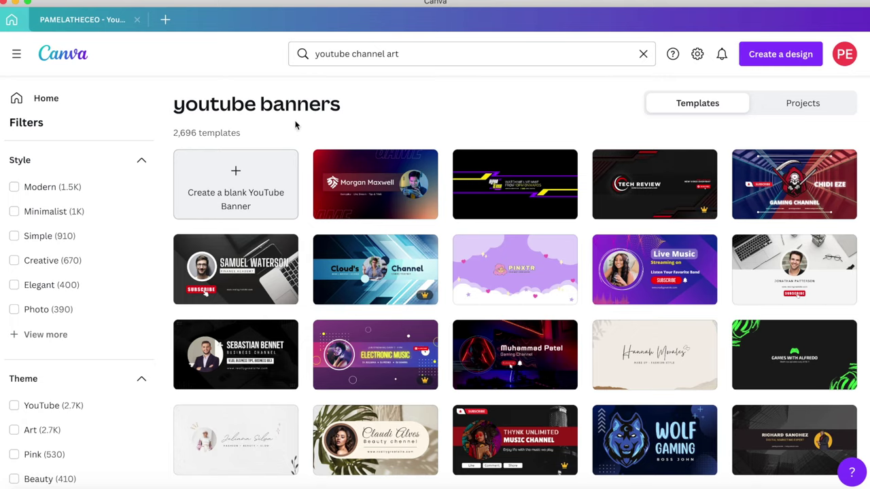
click(248, 189)
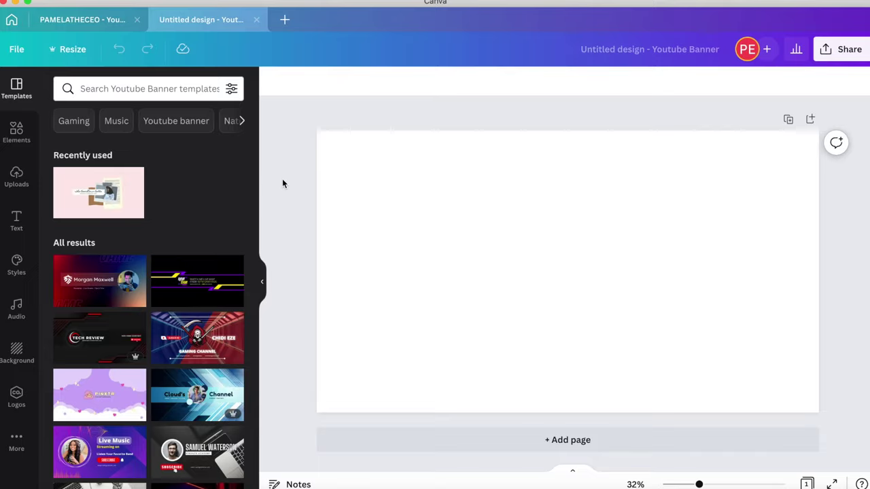
Fill the blank banner page with the tan colour #C2AE8F
click(343, 172)
click(273, 84)
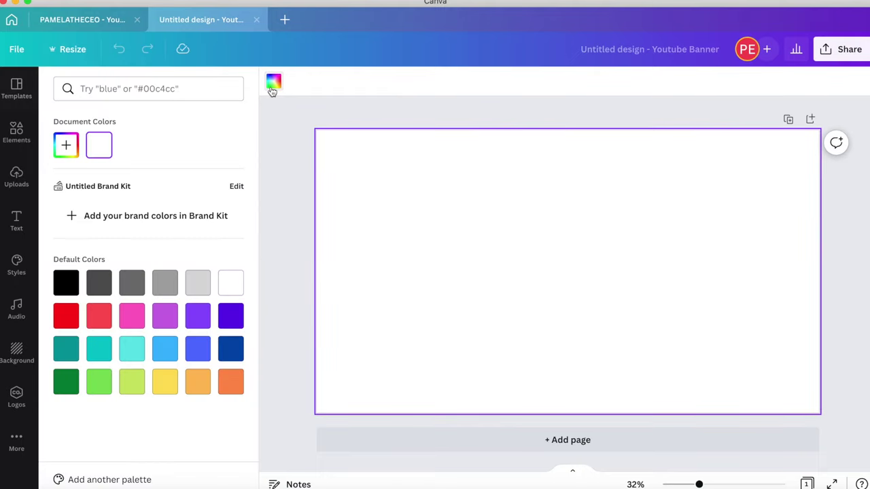
click(136, 89)
text(#C2AE8F)
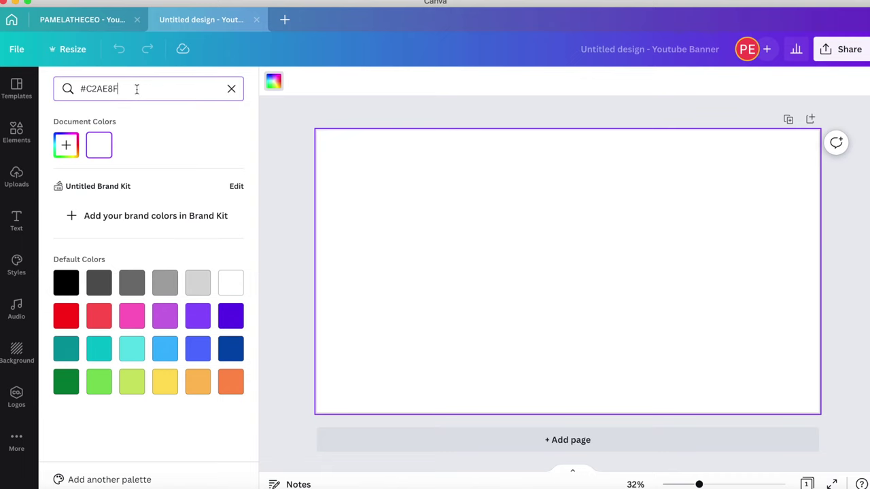
click(66, 150)
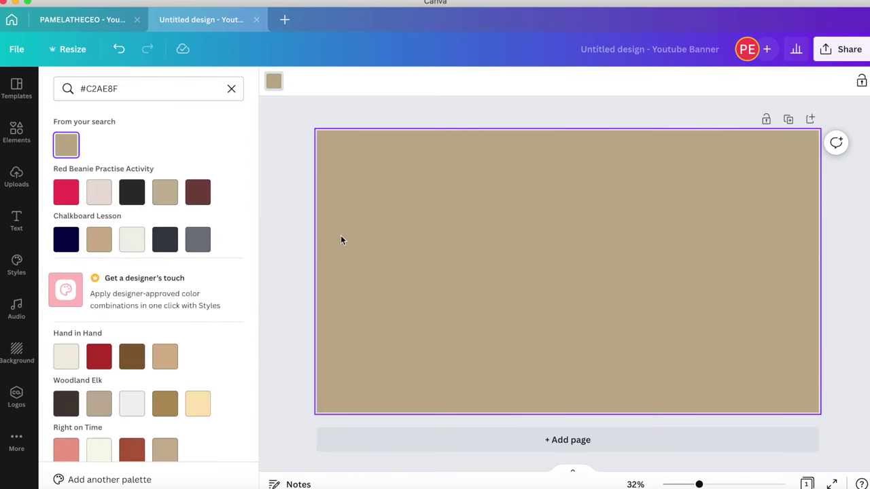
click(289, 247)
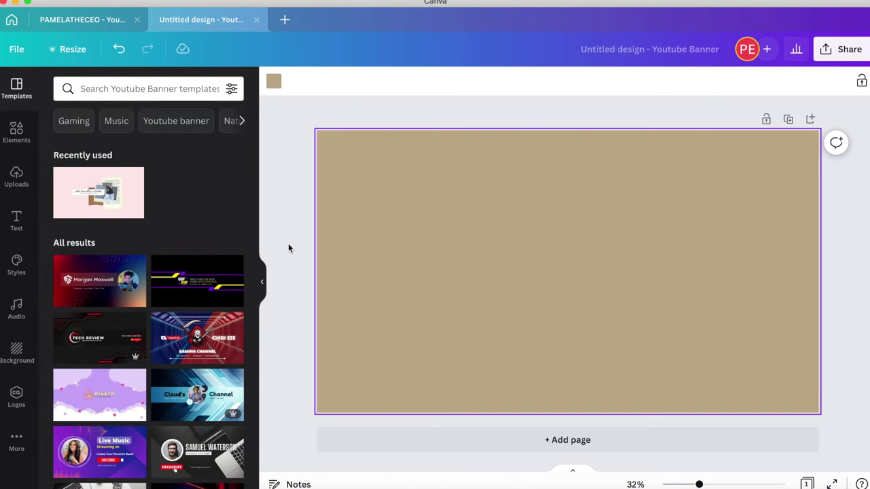
Add a heading text box reading 'Pamelatheceo' to the banner
click(17, 219)
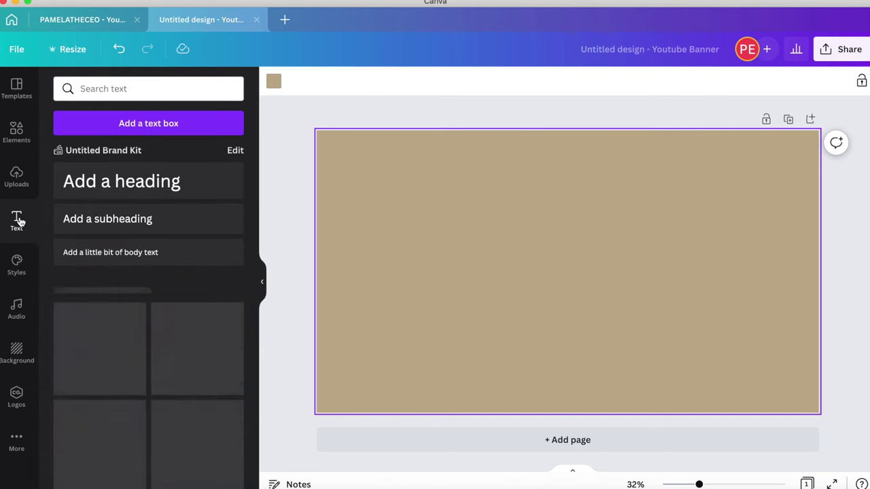
click(130, 90)
key(Escape)
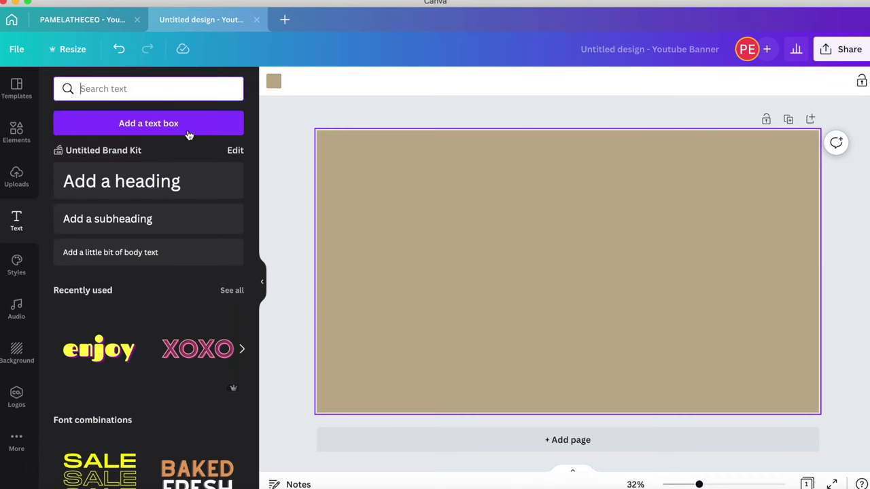
click(127, 188)
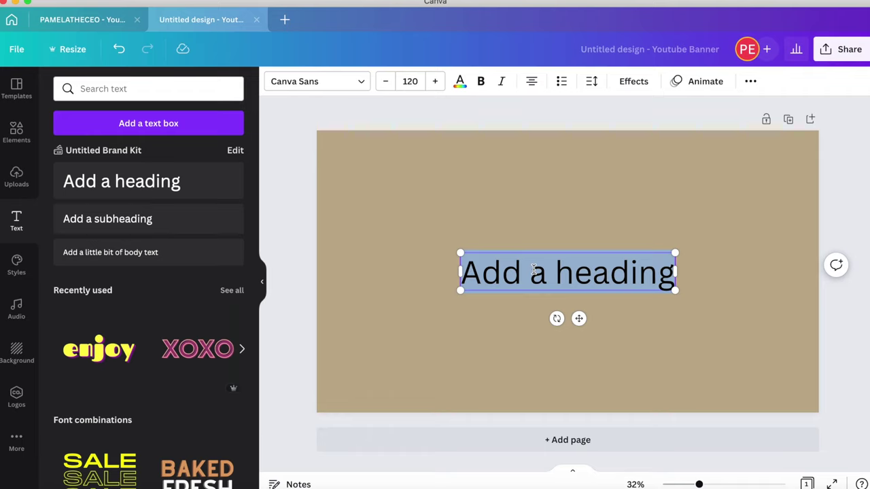
text(Pamelat)
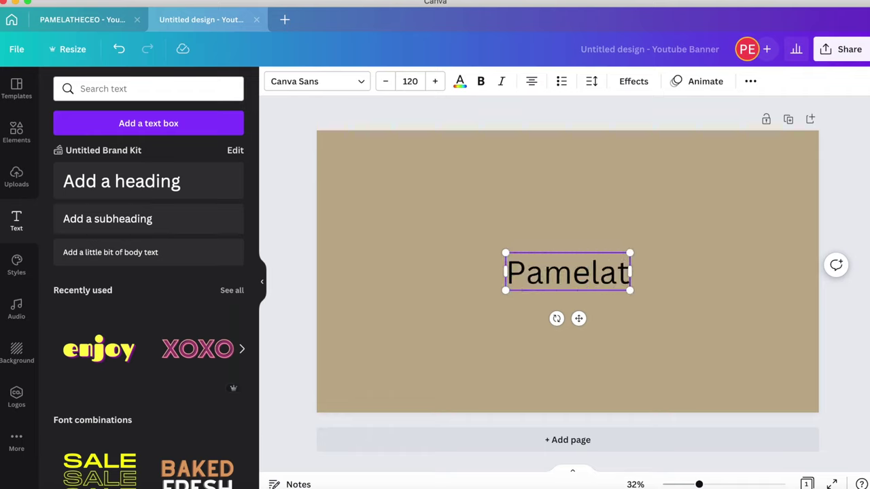
text(heceo)
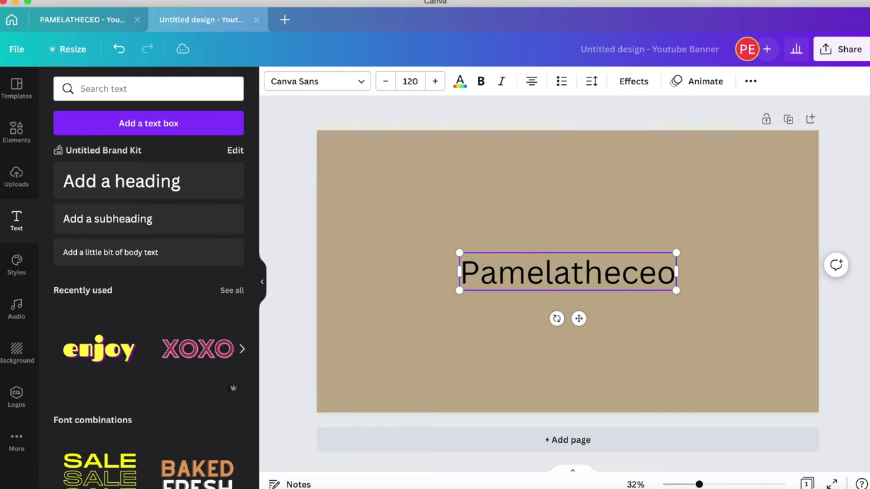
Set the heading font to Livvic Bold
click(330, 85)
click(197, 89)
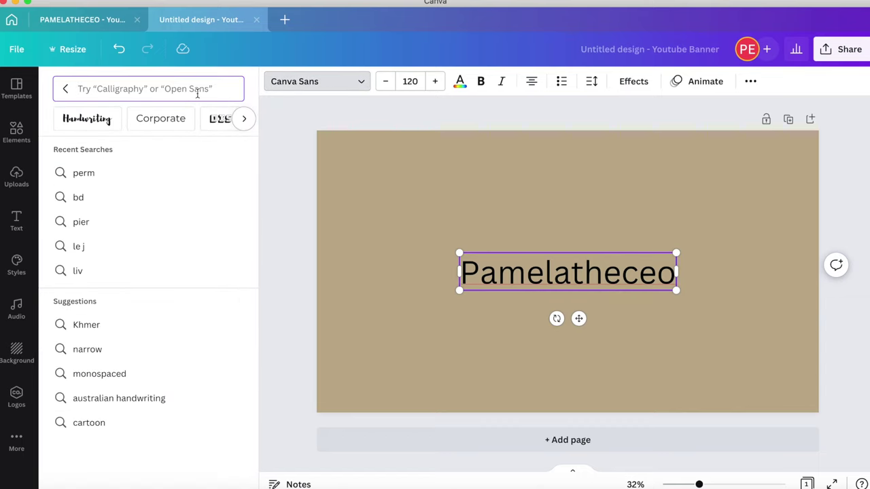
text(livvic)
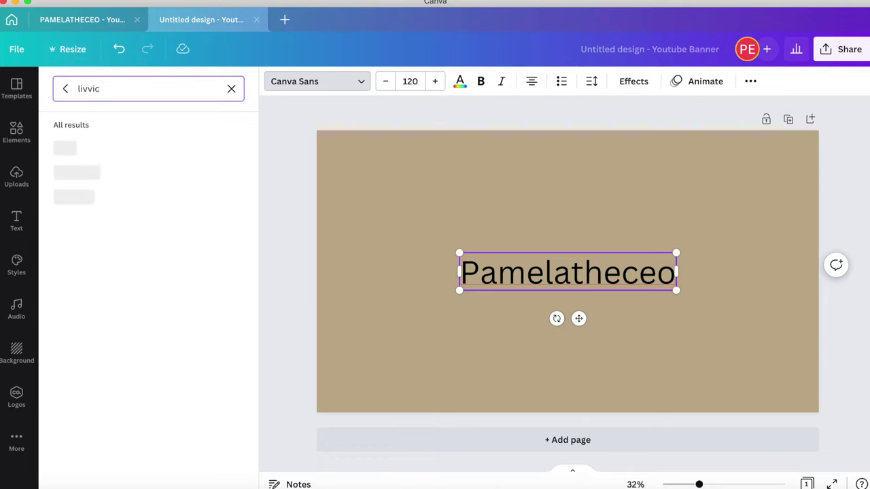
click(96, 167)
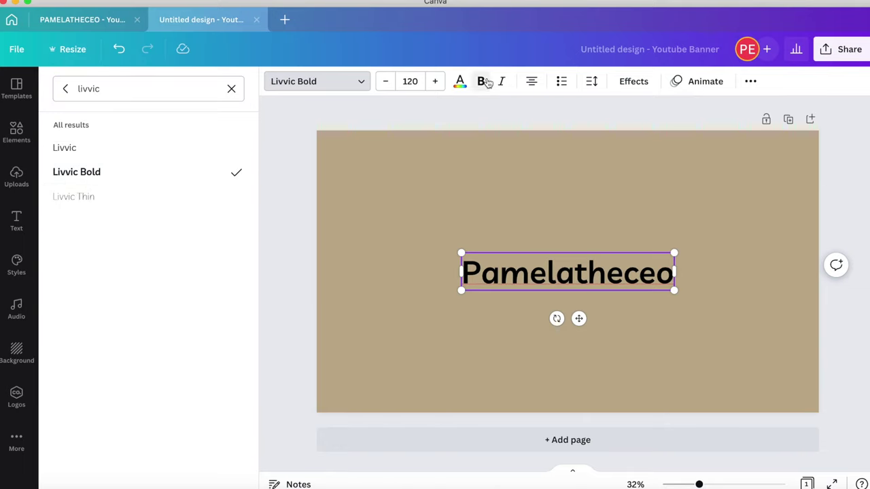
Switch the heading to all capitals and nudge it slightly left and down
click(751, 80)
click(606, 112)
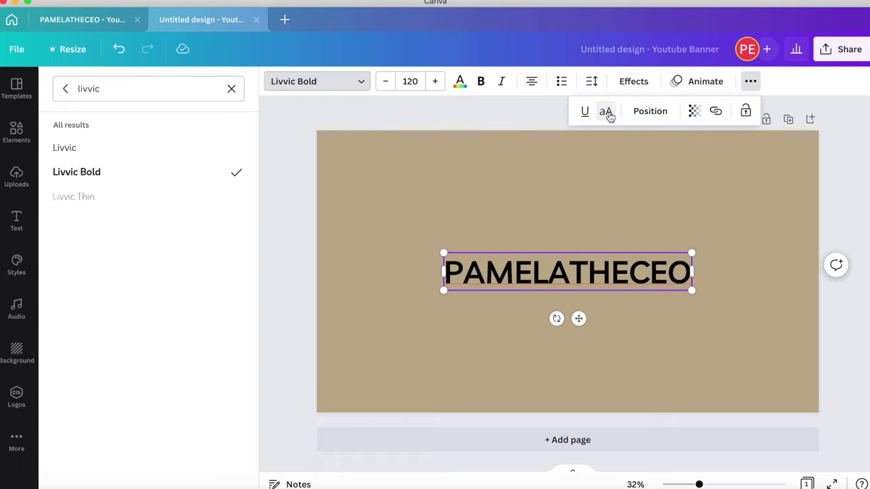
click(615, 256)
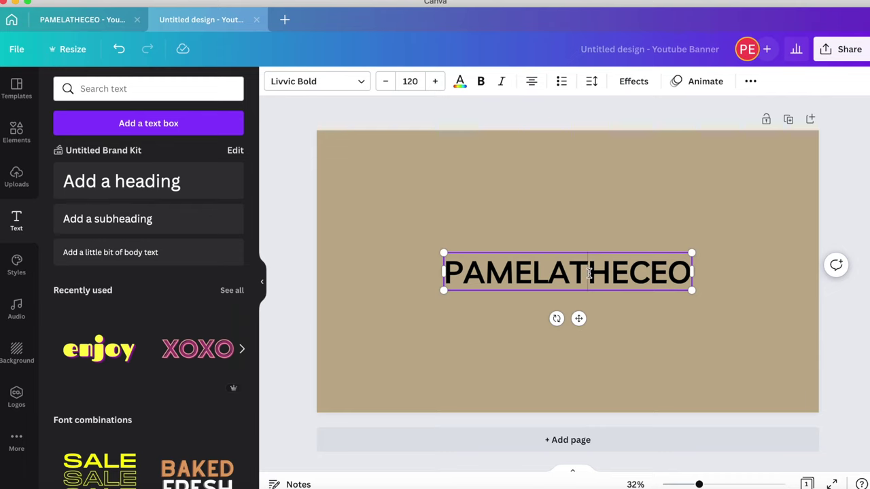
click(608, 313)
click(581, 275)
mouse_move(578, 318)
mouse_down()
mouse_move(565, 321)
mouse_move(578, 318)
mouse_up()
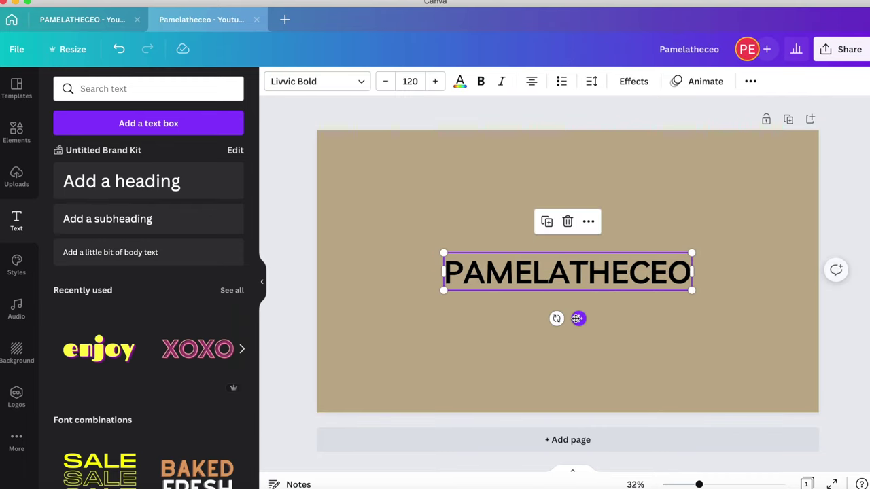
Colour the PAMELATHECEO title dark brown #604824 using a custom colour
click(460, 81)
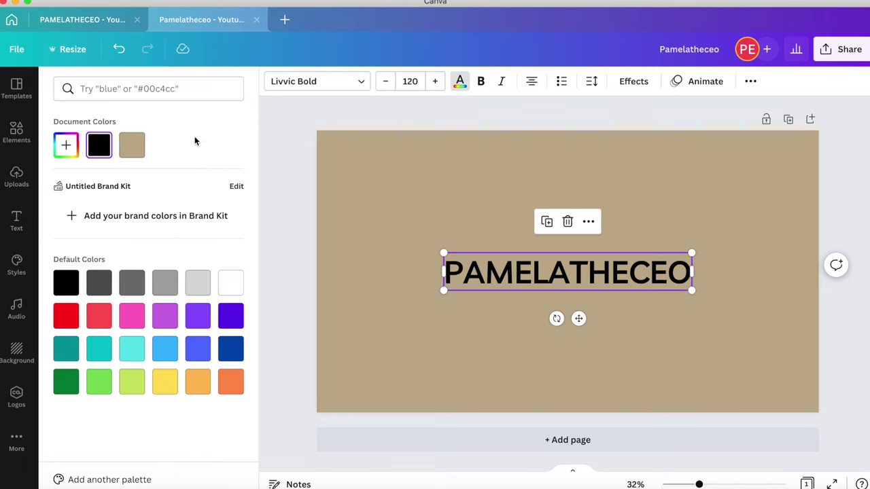
click(66, 144)
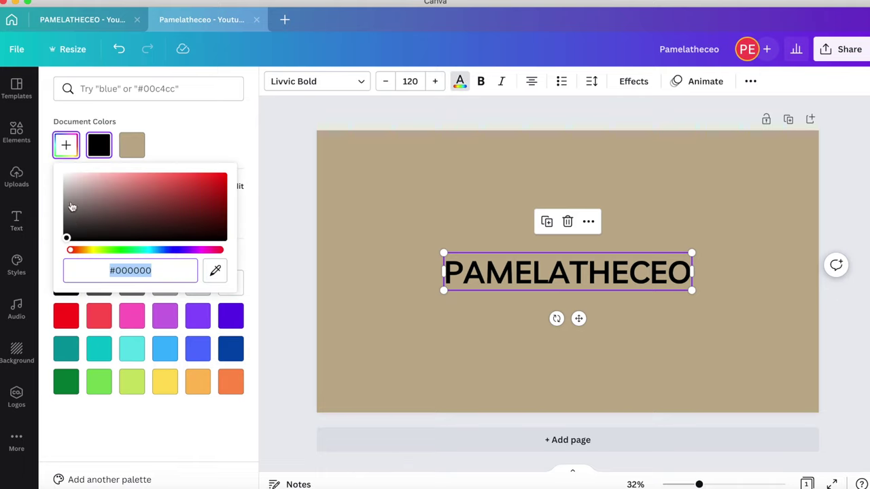
click(131, 150)
click(71, 148)
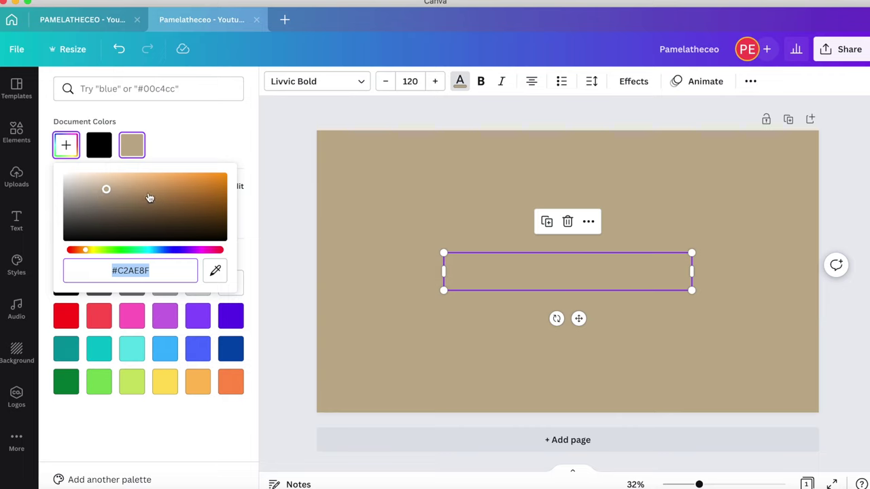
drag(112, 197, 165, 218)
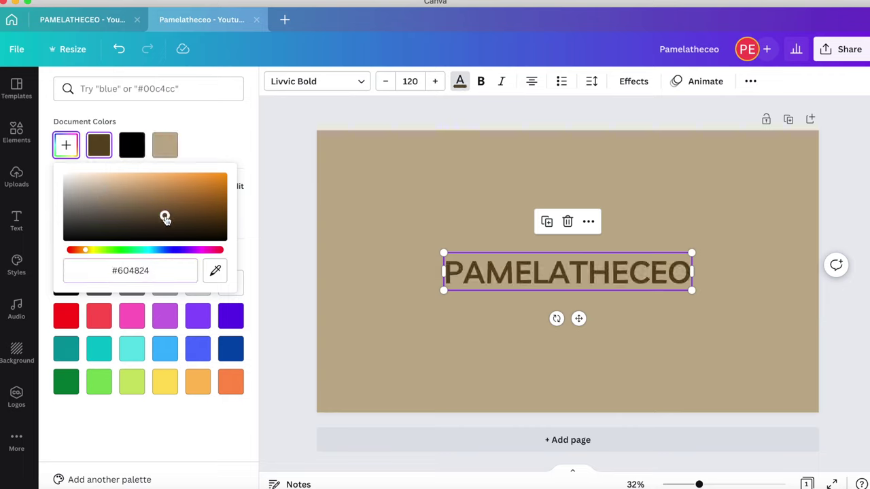
click(275, 248)
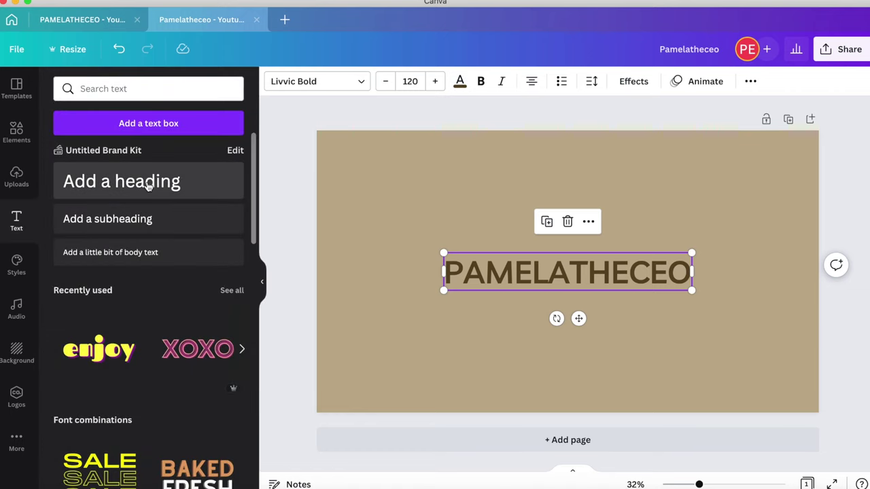
Duplicate the title just below the original and set the copy's font to Brittany
click(514, 195)
click(502, 279)
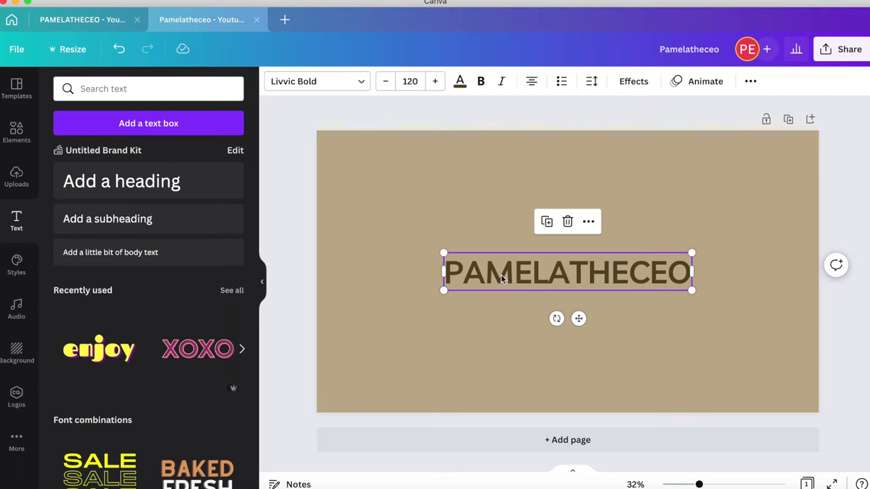
click(547, 224)
drag(580, 323, 574, 338)
click(355, 82)
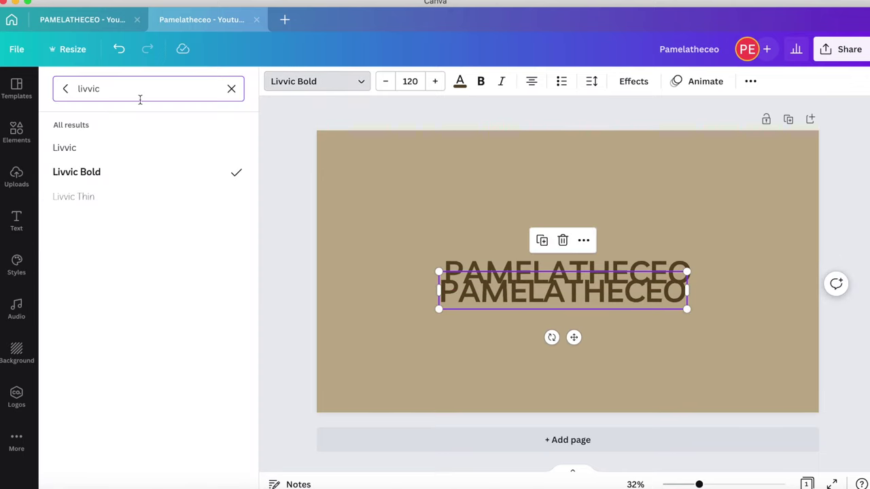
double_click(140, 98)
text(brittany)
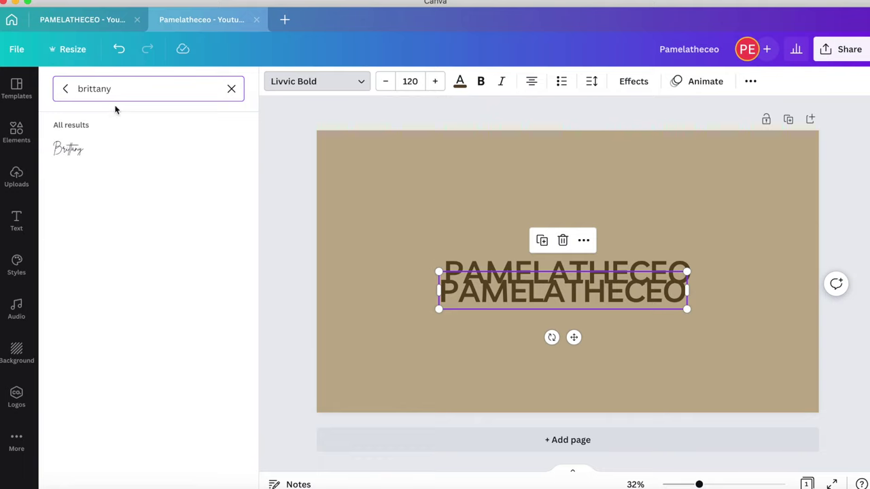
click(87, 149)
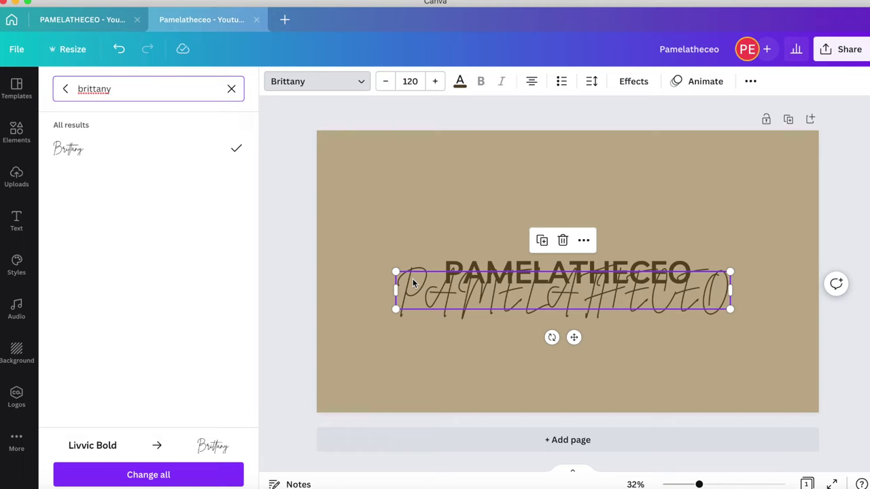
Turn off all caps on the script copy and move it slightly lower
click(749, 83)
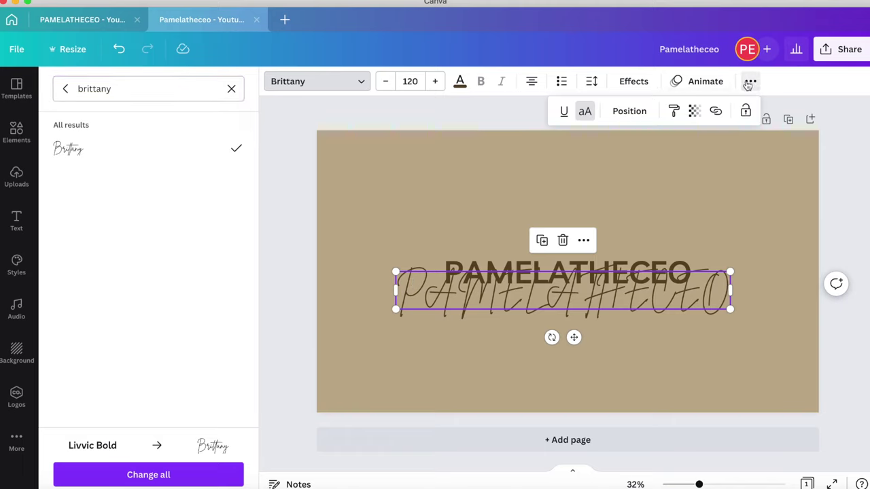
click(585, 111)
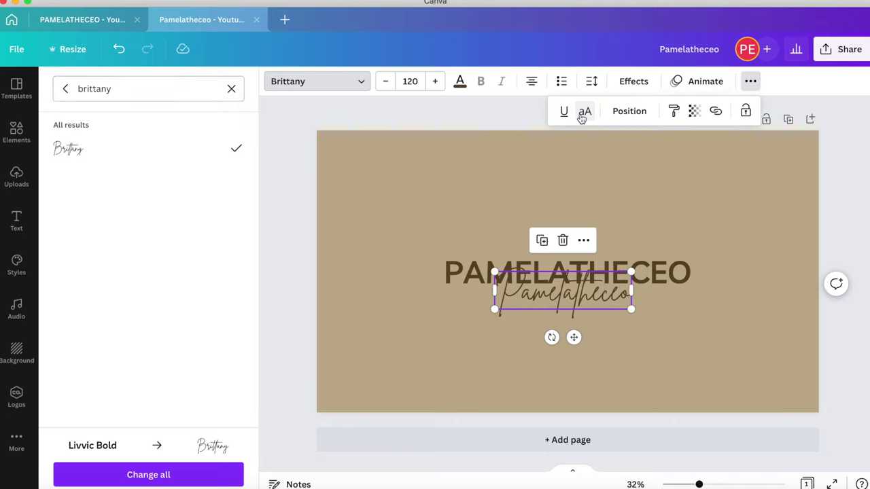
click(609, 302)
drag(574, 338, 572, 350)
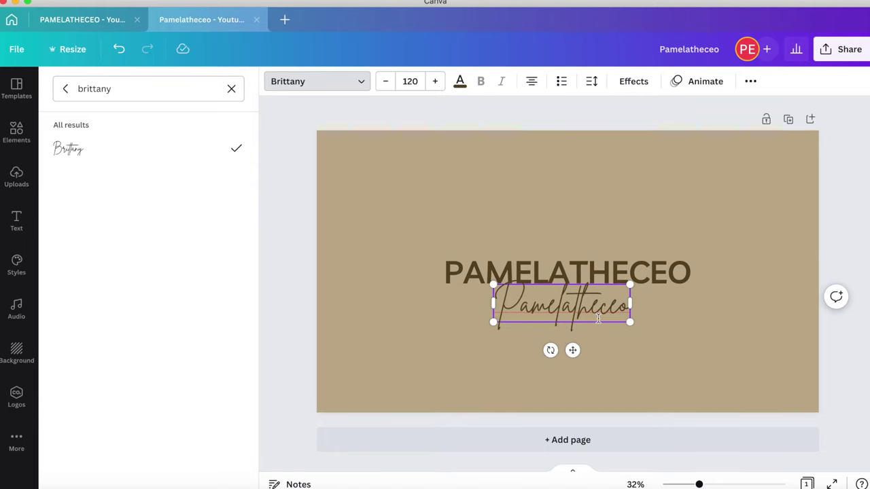
Retype the script text as 'PamelatheCEO' and enlarge it
click(611, 312)
key(BackSpace)
text(C)
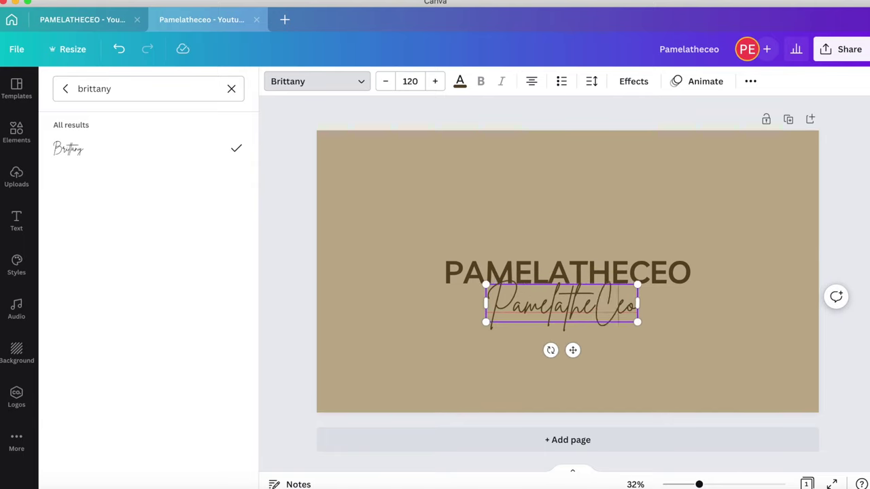
key(BackSpace)
key(BackSpace)
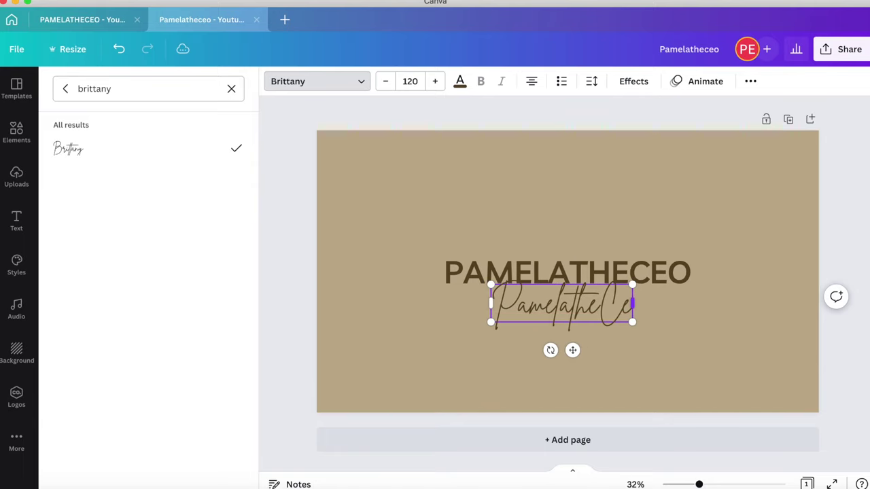
text(EO)
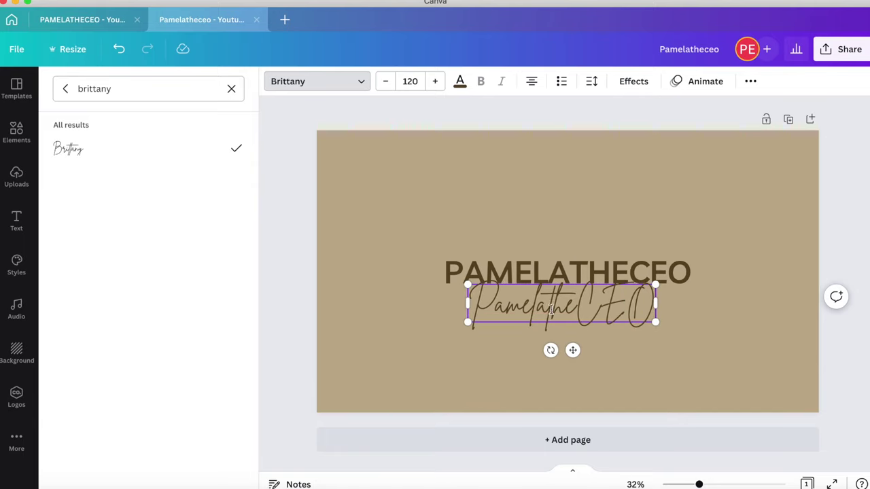
drag(655, 322, 770, 382)
Centre the script text and colour it light beige #DFCFB8
click(665, 259)
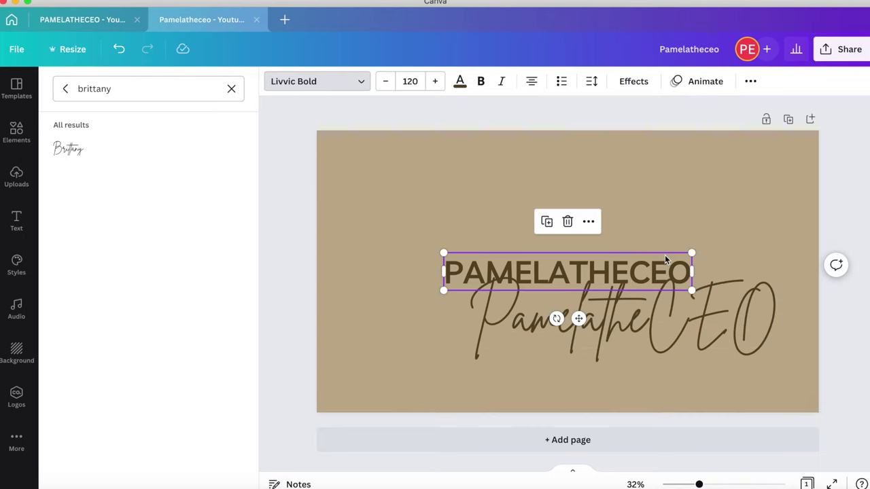
click(717, 310)
drag(718, 310, 659, 291)
click(459, 81)
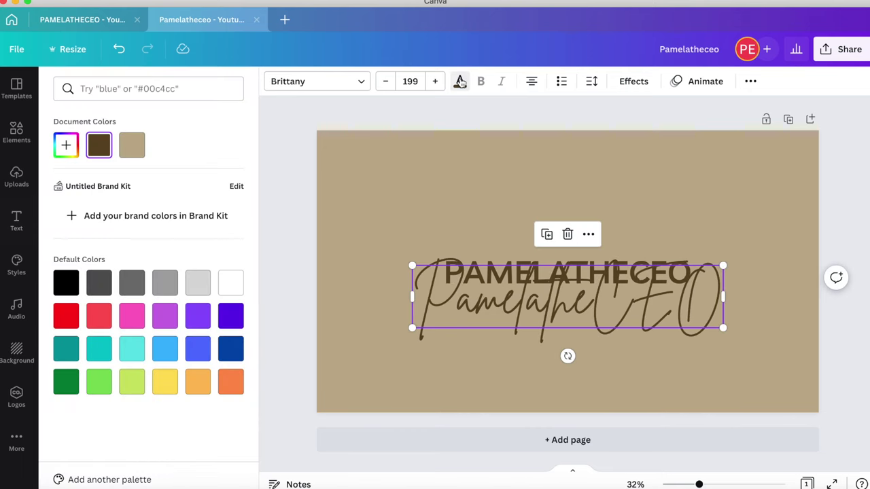
click(73, 146)
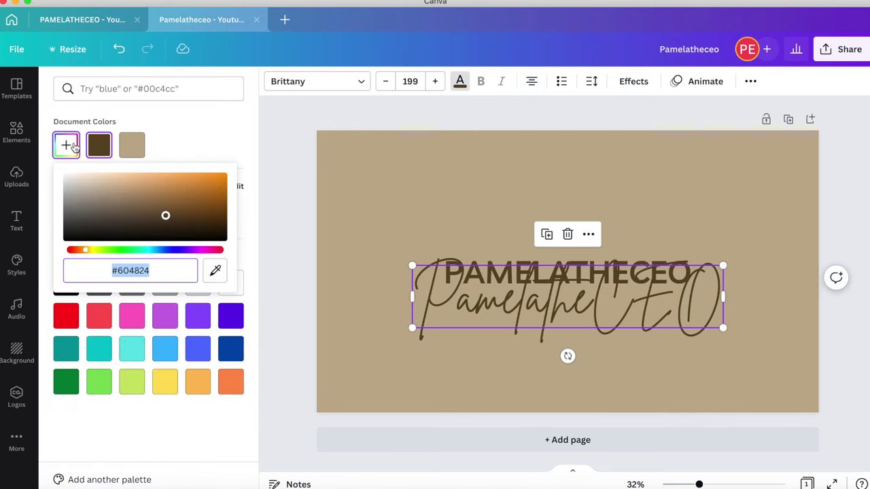
click(107, 186)
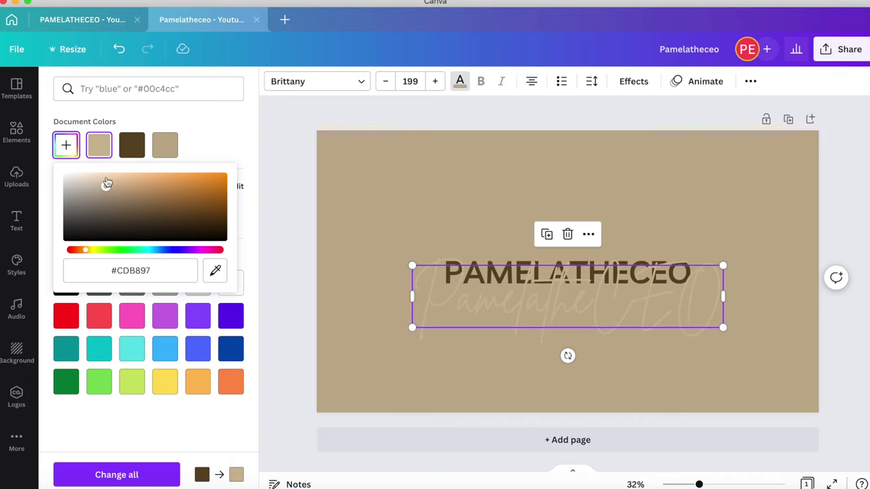
drag(96, 187, 81, 182)
click(213, 140)
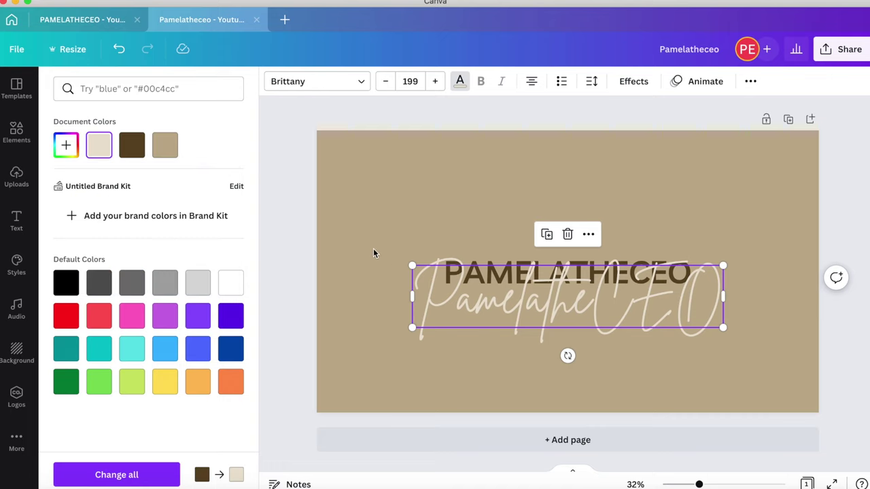
Enlarge the script text to size 258 and re-centre it on the page
drag(410, 329, 367, 337)
key(Escape)
drag(651, 315, 673, 304)
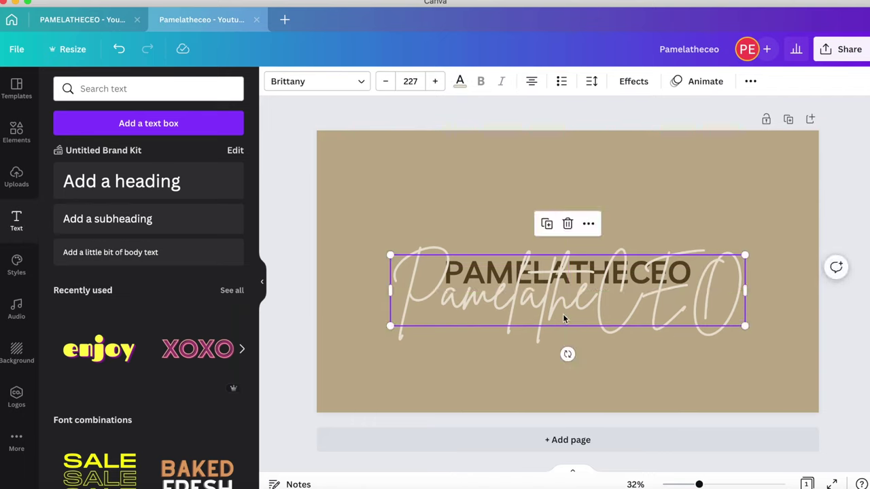
drag(384, 251, 340, 245)
drag(565, 304, 596, 359)
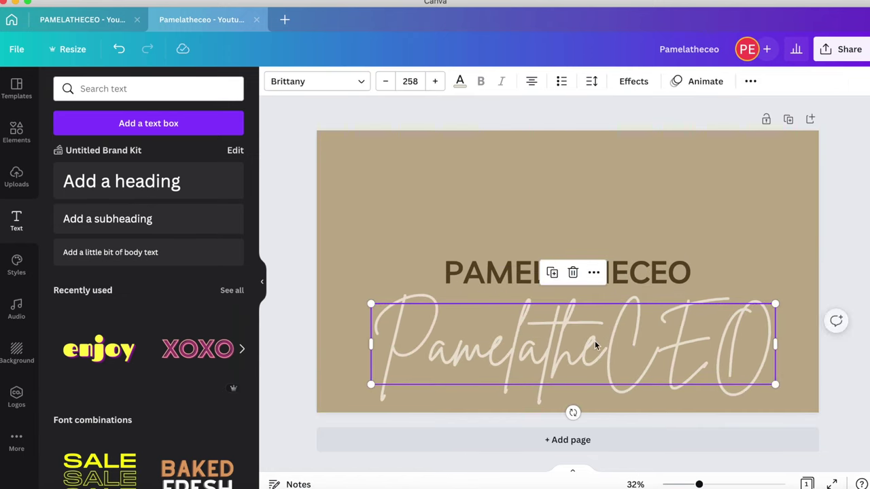
Enlarge the PAMELATHECEO heading to size 143, re-centre it, and layer the script over it
click(626, 258)
drag(692, 253, 739, 245)
click(670, 226)
drag(629, 264, 604, 267)
drag(600, 320, 600, 304)
click(663, 204)
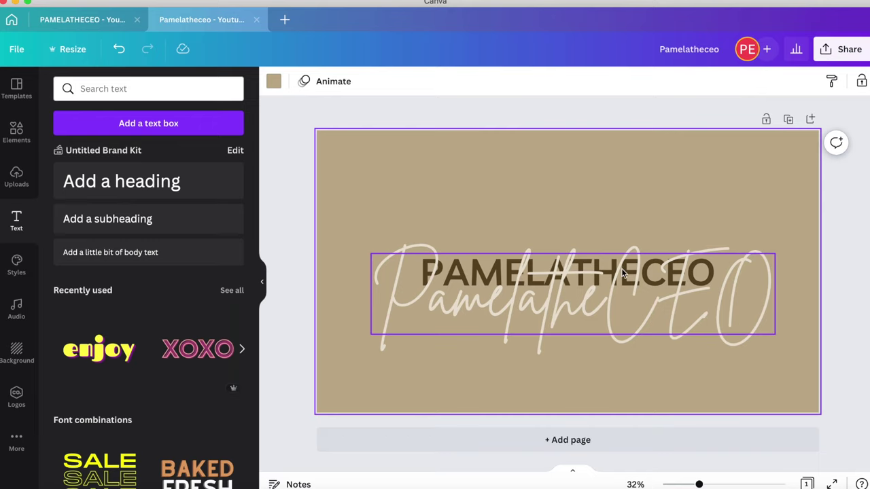
click(622, 296)
click(632, 83)
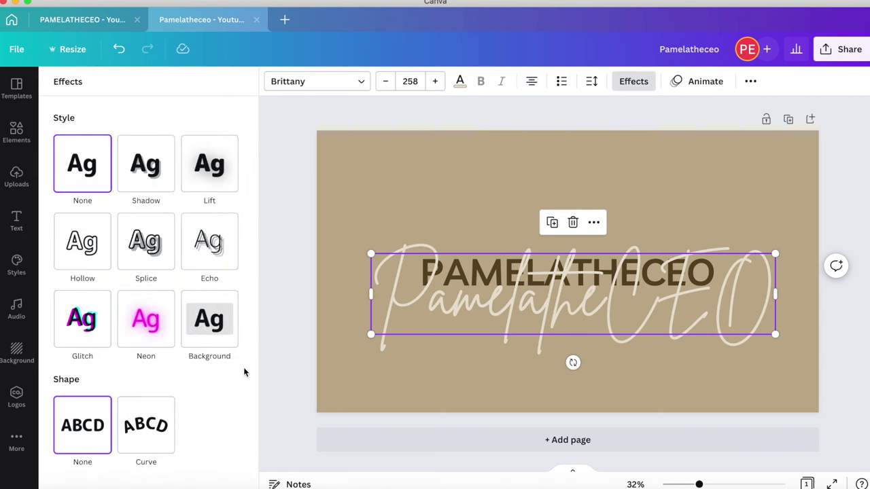
Apply the Neon glow effect to the script PamelatheCEO
click(164, 332)
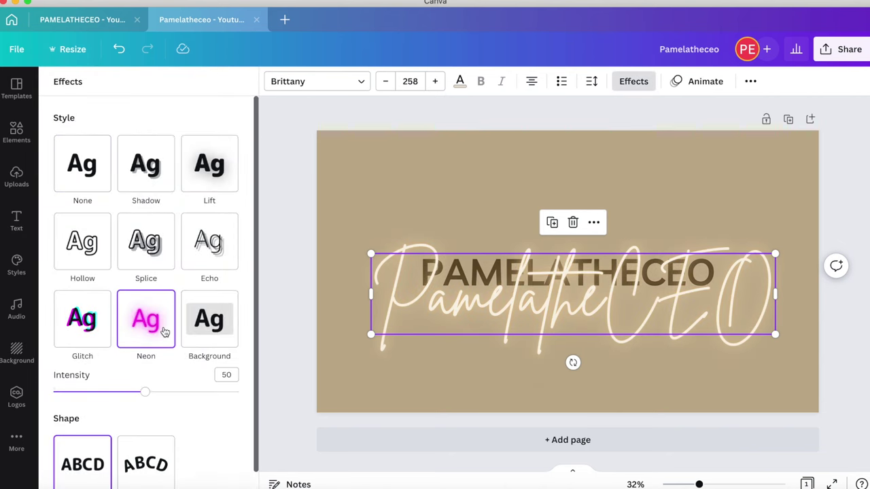
click(293, 345)
click(325, 338)
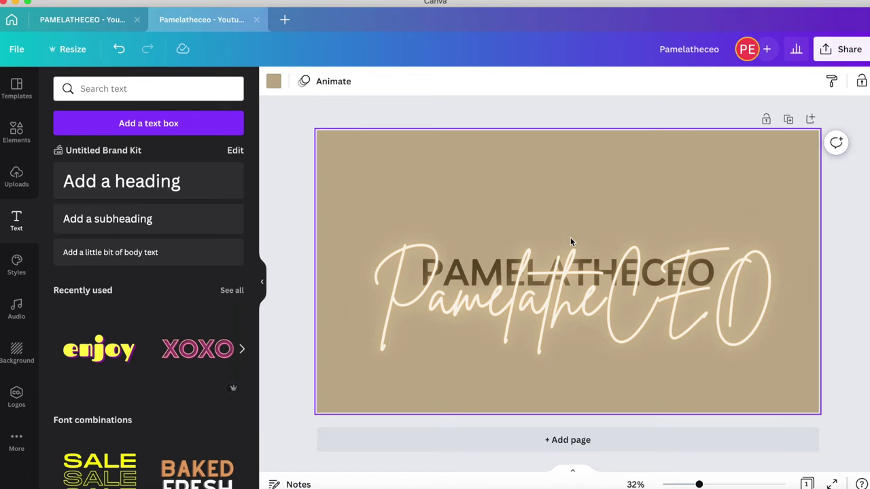
Shift the script and heading so the two titles overlap neatly
drag(555, 293, 554, 313)
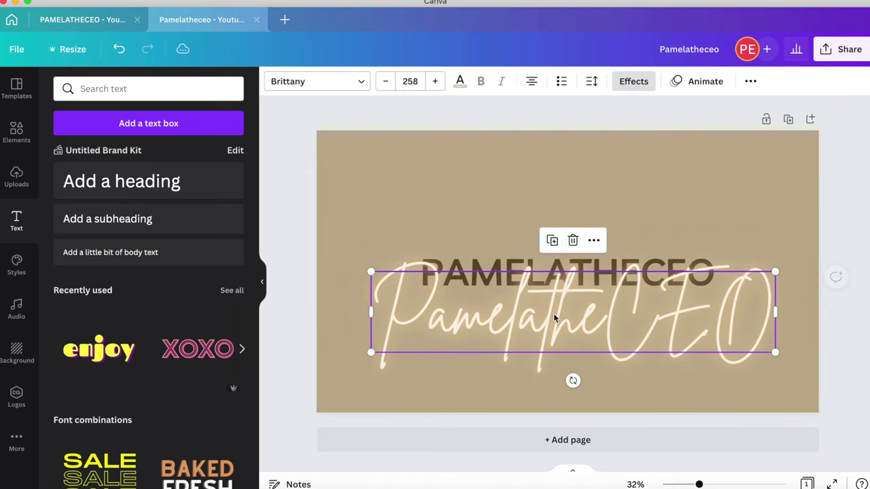
click(557, 271)
drag(557, 272, 556, 259)
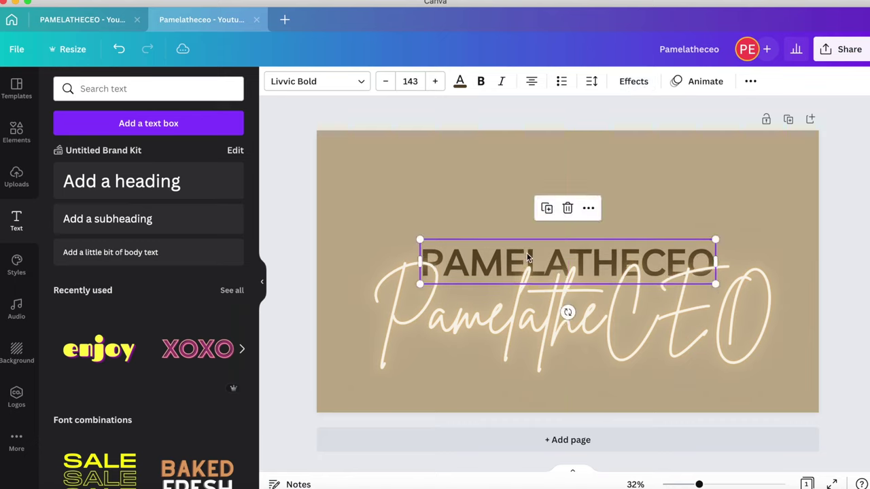
drag(529, 319, 524, 295)
click(473, 367)
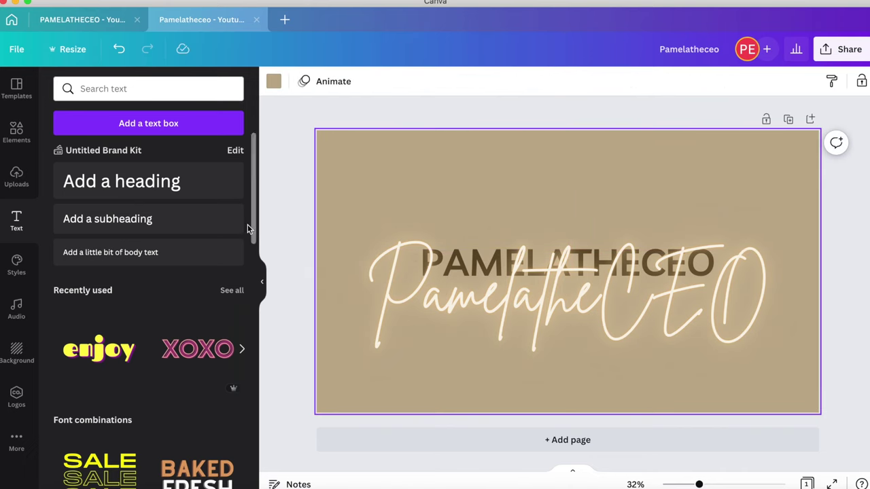
click(26, 140)
Add a CORNERS graphic and shrink it into the banner's top-left corner
click(117, 87)
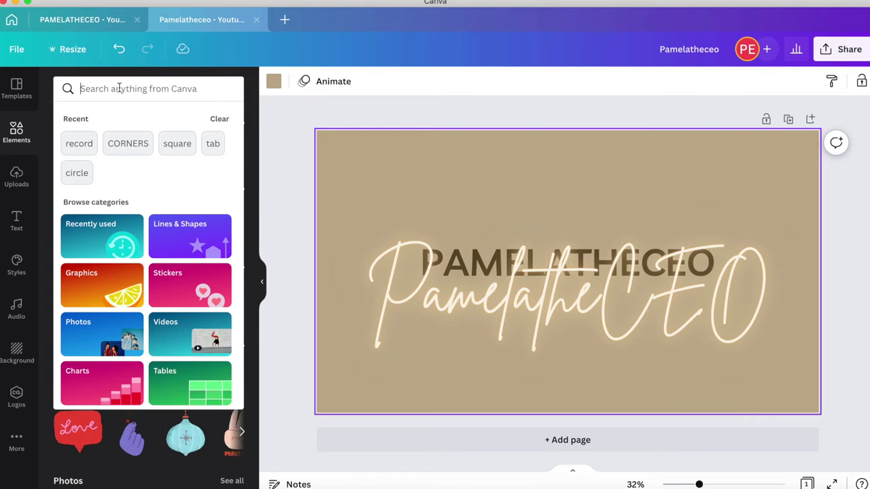
text(cORNER)
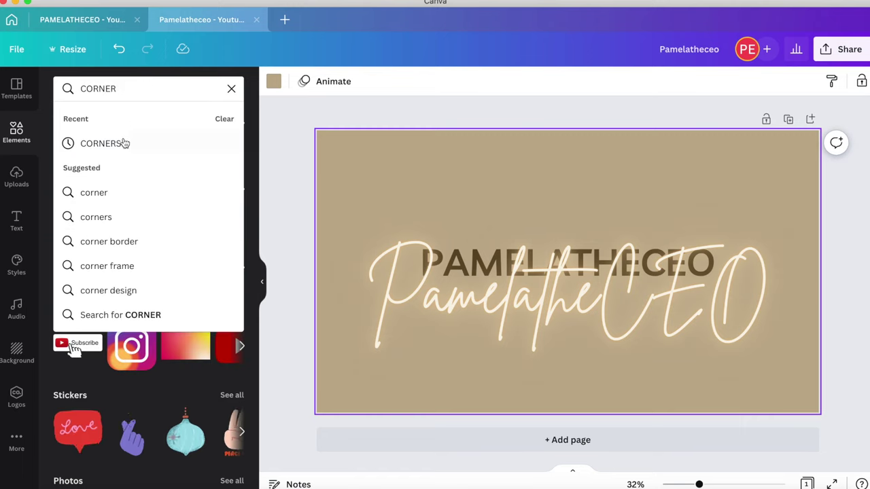
click(124, 143)
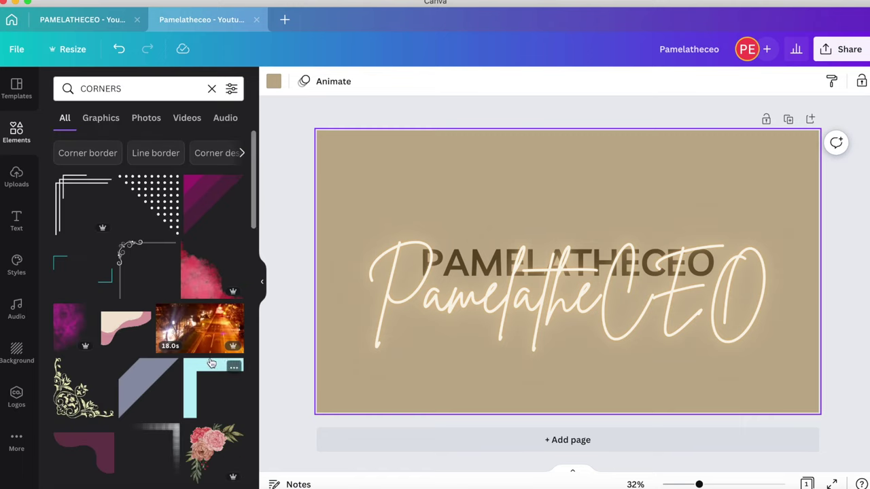
click(207, 386)
drag(525, 224, 331, 138)
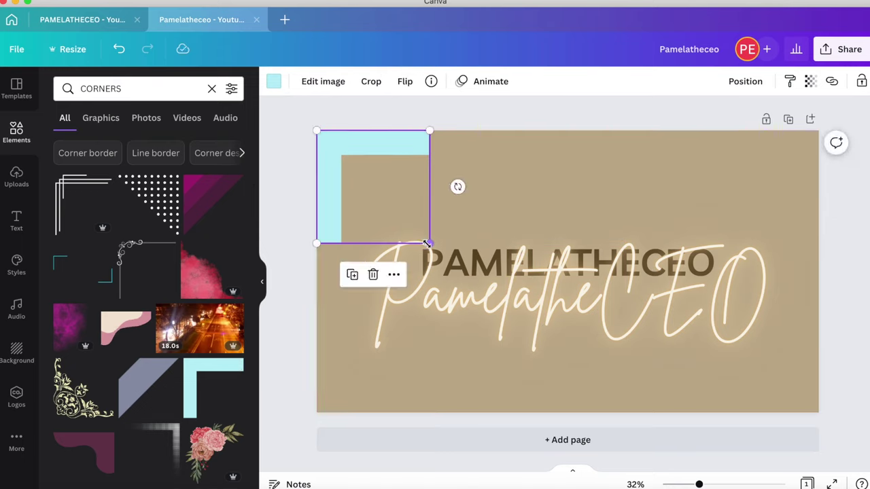
drag(385, 219, 330, 169)
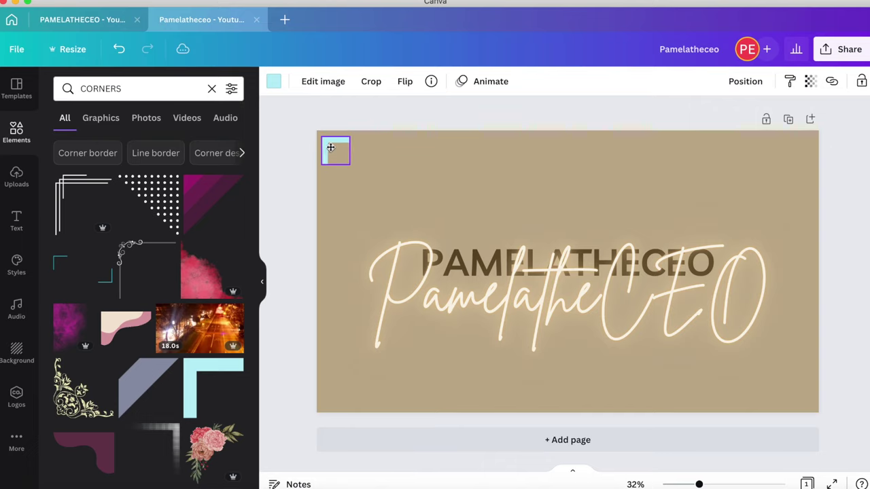
Colour the corner bracket white and place a duplicate at the top-right
click(293, 161)
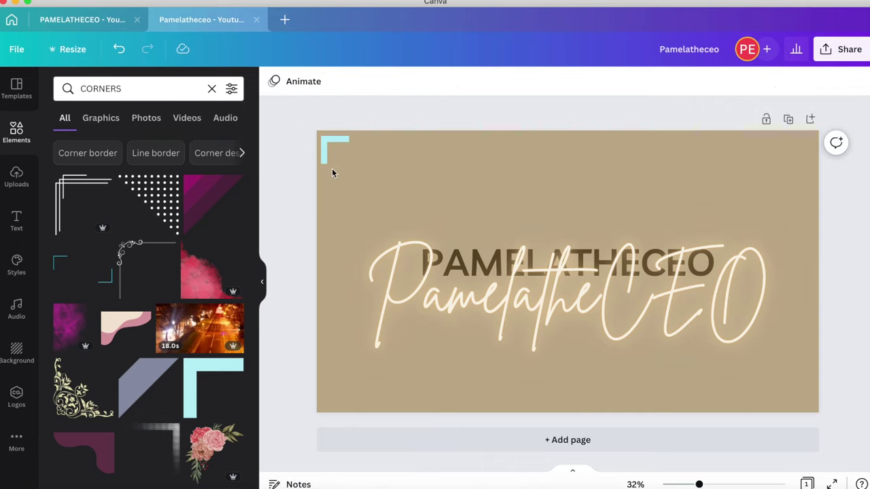
click(332, 157)
click(274, 83)
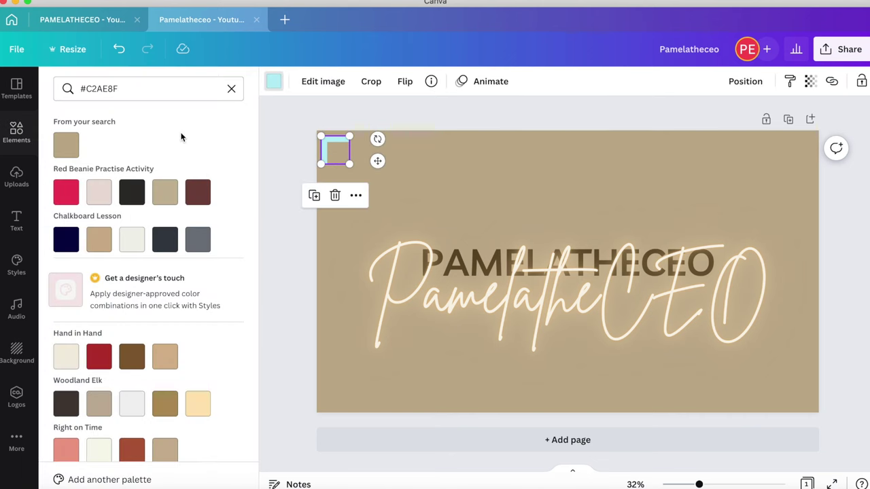
click(229, 281)
click(296, 250)
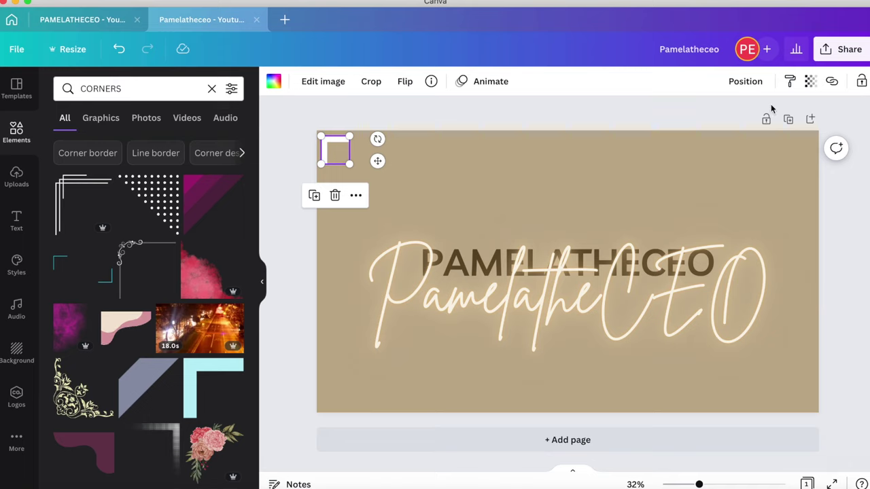
click(315, 197)
drag(357, 201, 811, 196)
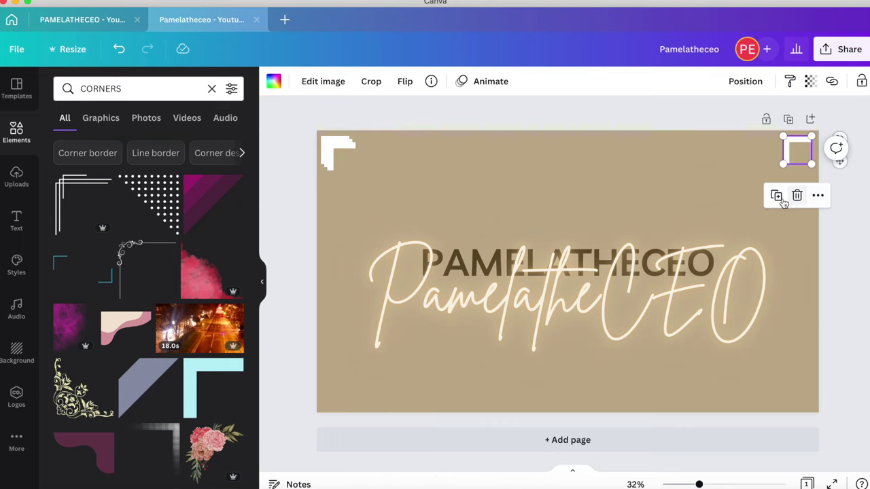
Settle the top-right bracket and rotate a copy into the bottom-left corner
click(753, 155)
click(798, 152)
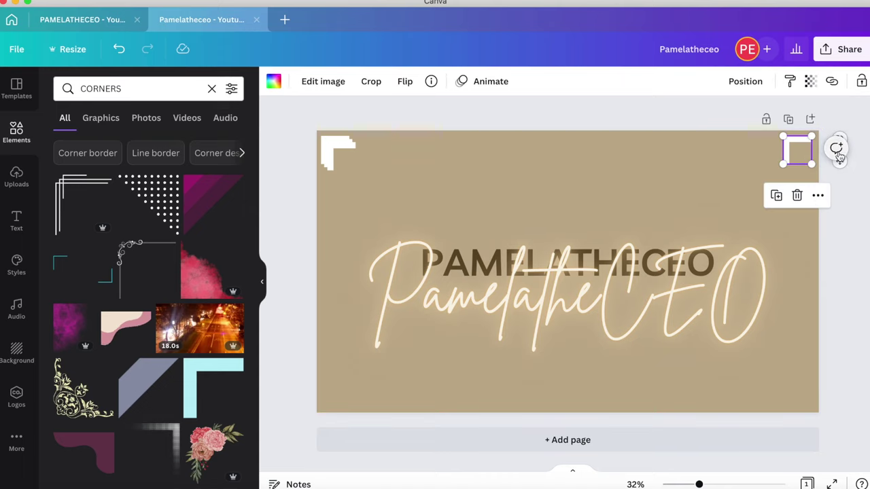
mouse_move(802, 160)
mouse_down()
mouse_move(782, 163)
mouse_move(812, 171)
mouse_move(782, 188)
mouse_move(792, 193)
mouse_move(805, 156)
mouse_move(800, 151)
mouse_up()
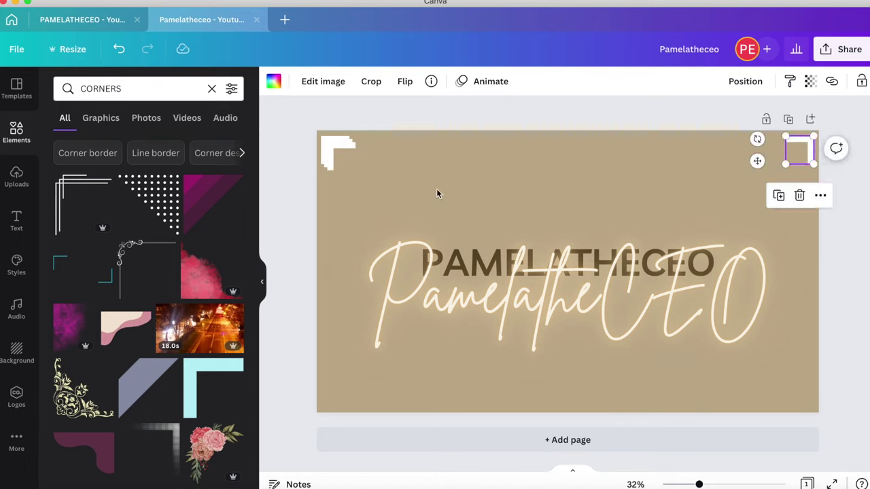
drag(340, 156, 326, 382)
drag(320, 421, 366, 392)
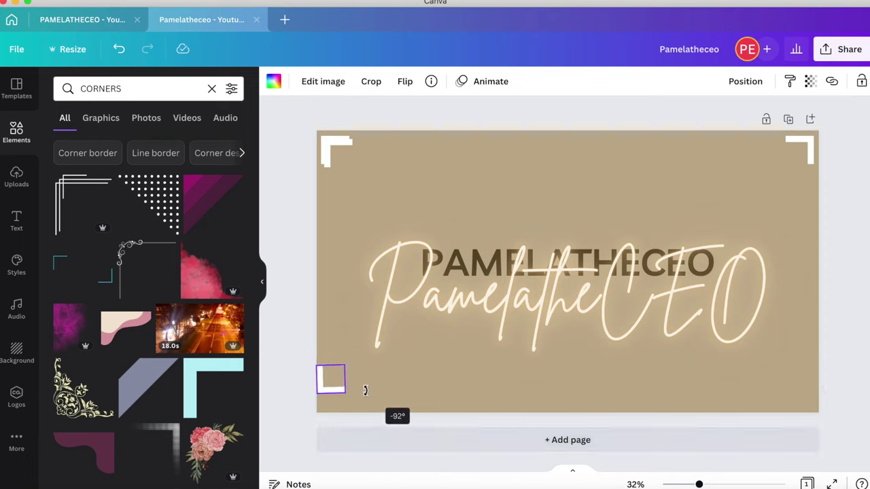
drag(366, 392, 336, 391)
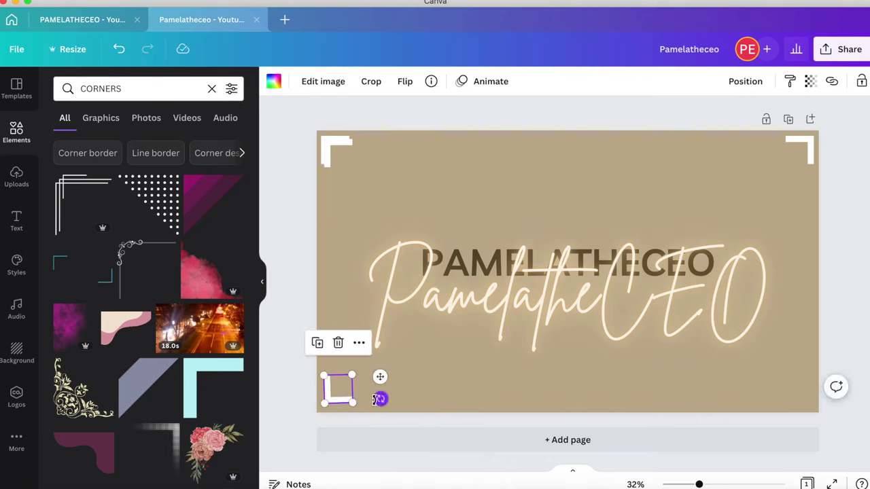
drag(381, 399, 336, 395)
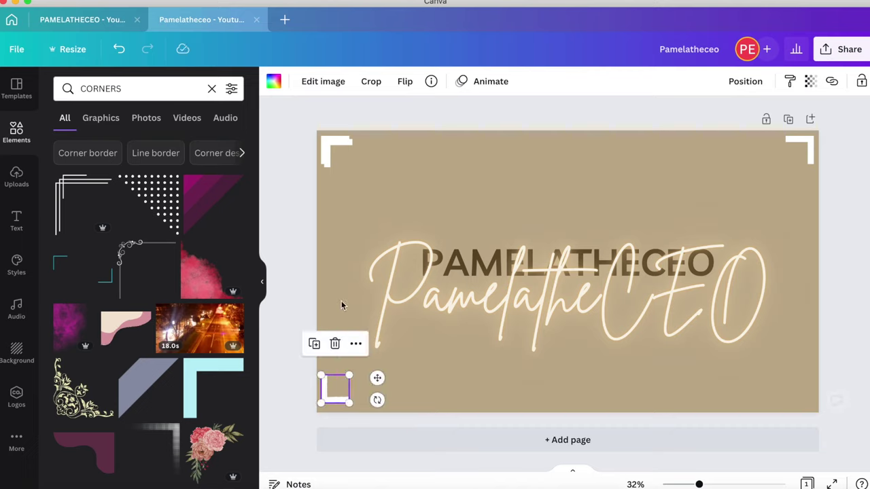
Move and rotate a corner bracket copy into the bottom-right corner
click(335, 152)
drag(338, 153, 756, 381)
drag(755, 427, 765, 356)
mouse_move(783, 391)
mouse_down()
mouse_move(795, 398)
mouse_move(750, 400)
mouse_move(797, 395)
mouse_up()
click(841, 303)
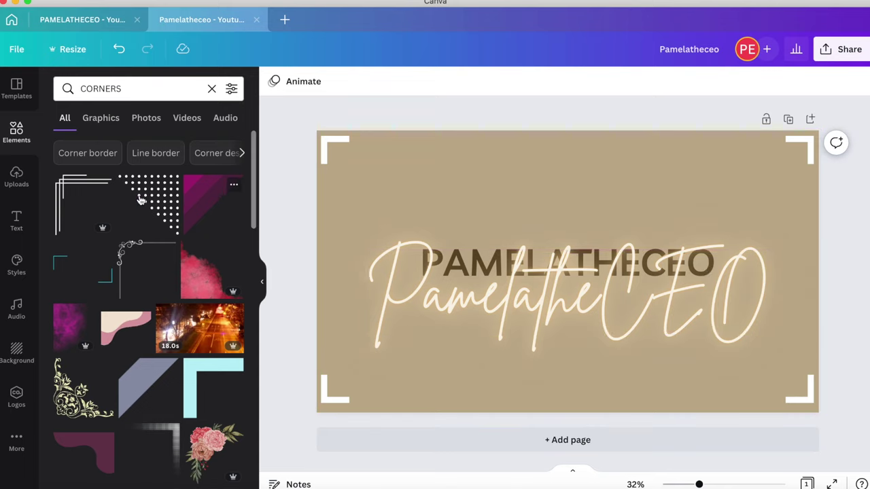
Replace the CORNERS search with 'REC' and add the REC badge graphic
click(190, 89)
click(211, 89)
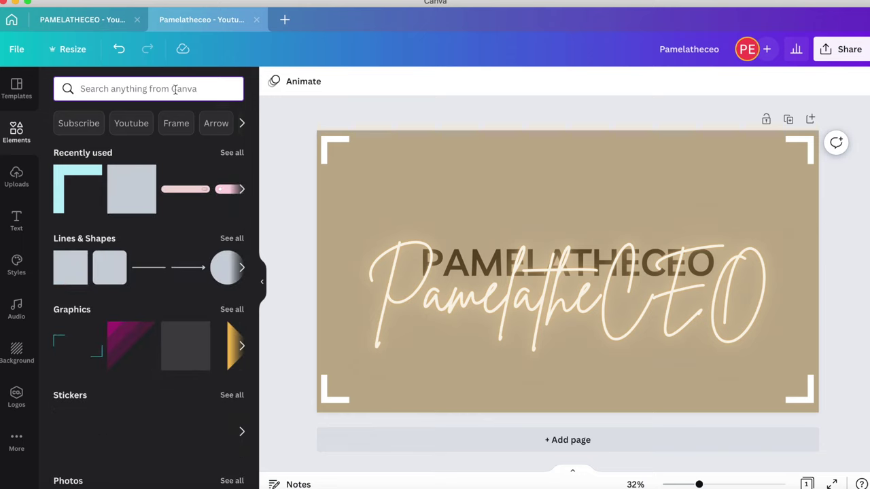
text(REC)
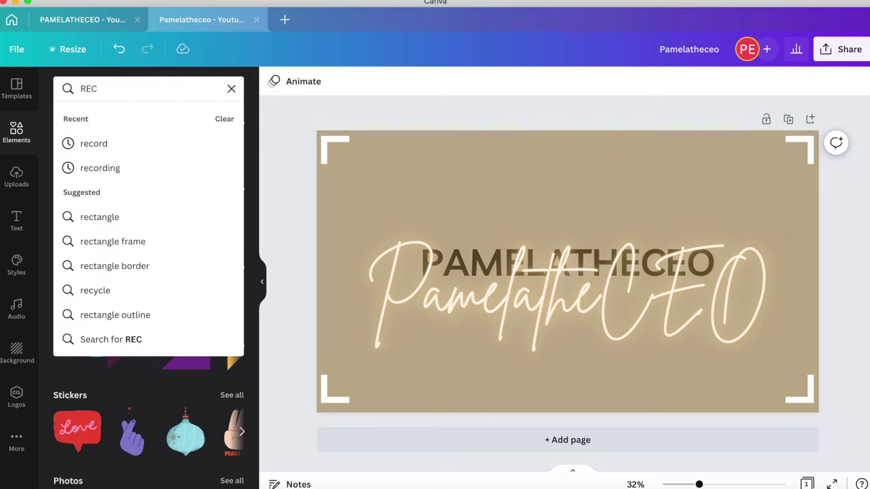
click(132, 143)
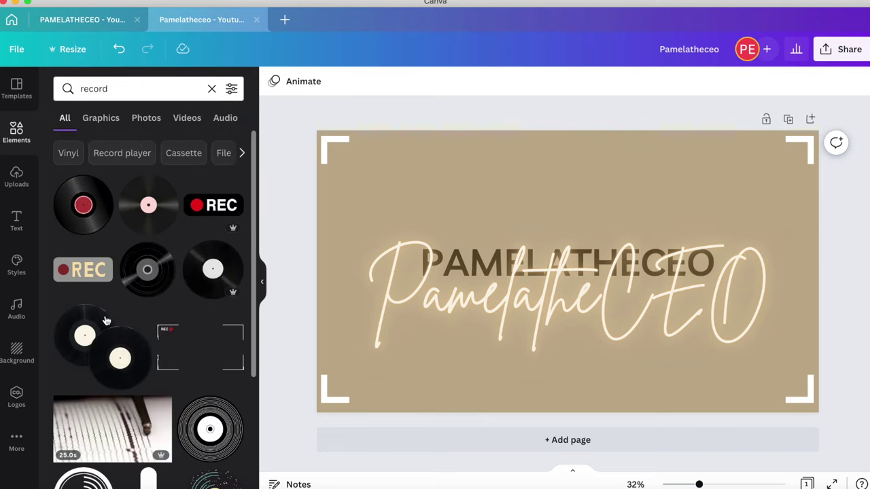
scroll(102, 310, down, 5)
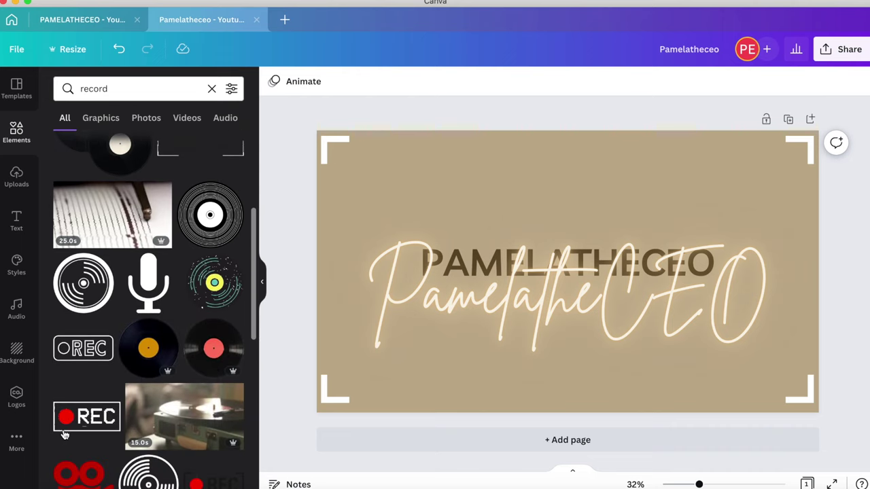
click(80, 421)
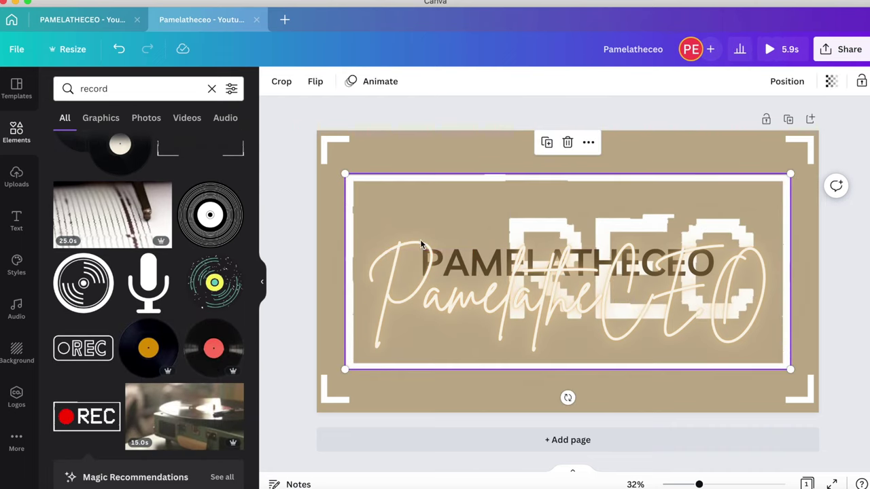
Shrink the REC badge and tuck it inside the top-left corner bracket
drag(344, 174, 739, 348)
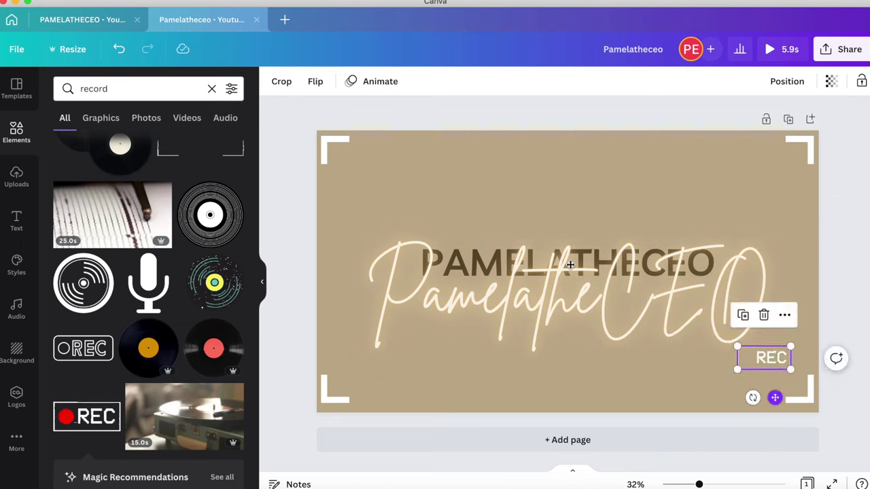
drag(775, 397, 369, 199)
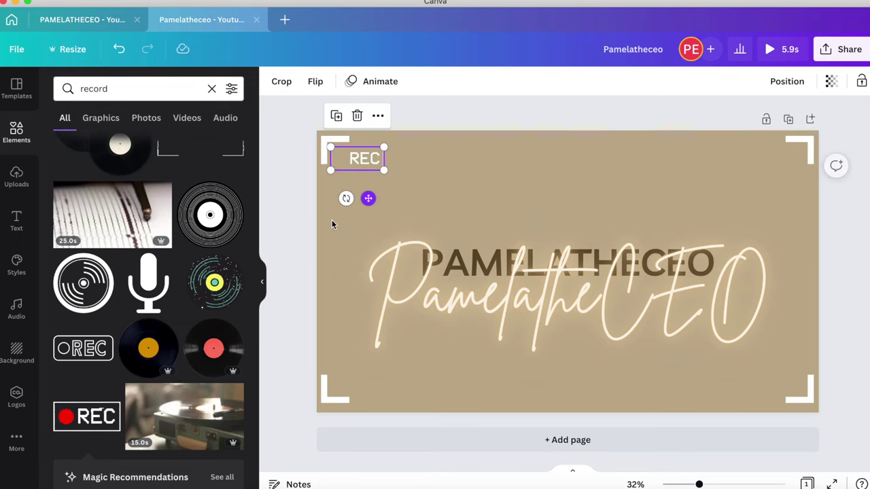
click(334, 225)
click(378, 167)
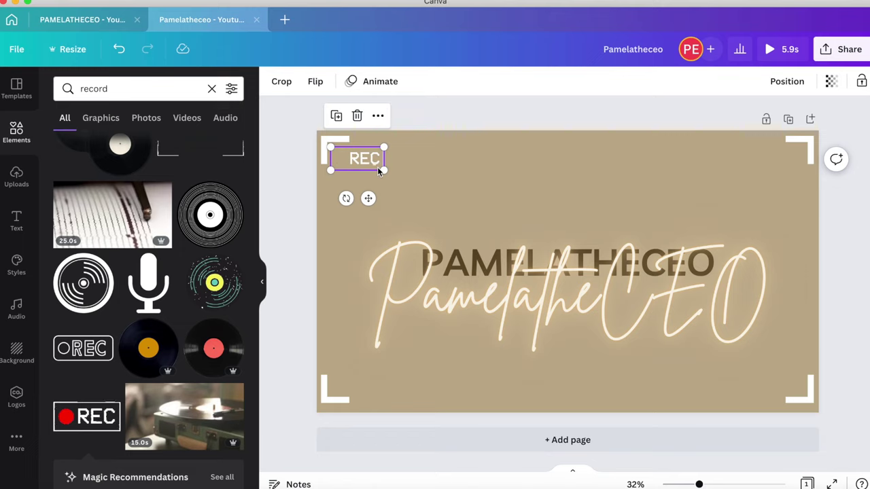
click(425, 160)
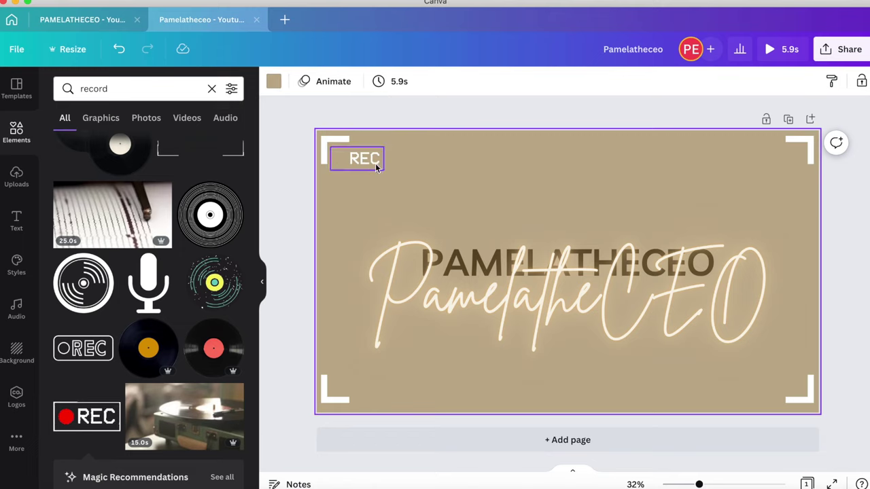
drag(378, 166, 382, 166)
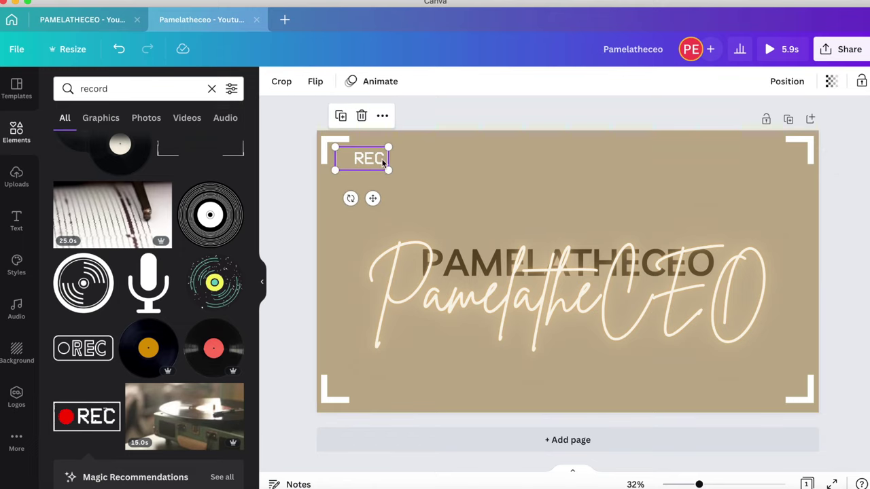
click(413, 148)
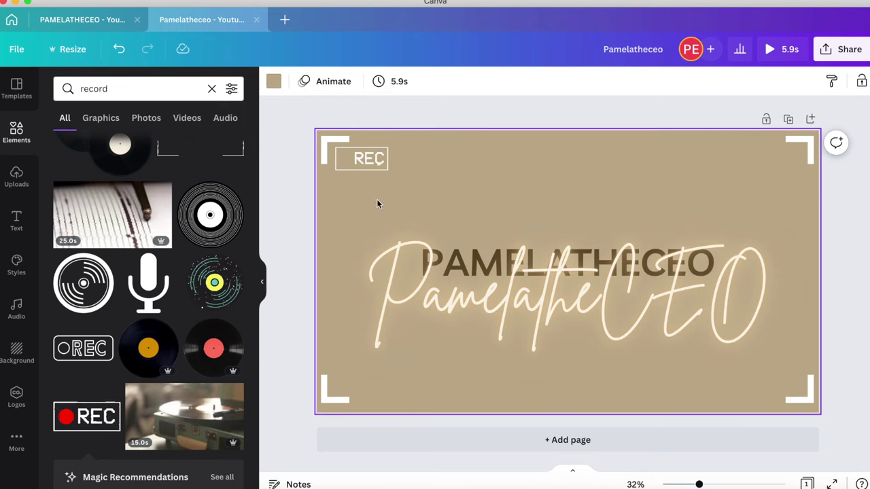
Move the PAMELATHECEO title slightly higher on the banner
click(475, 251)
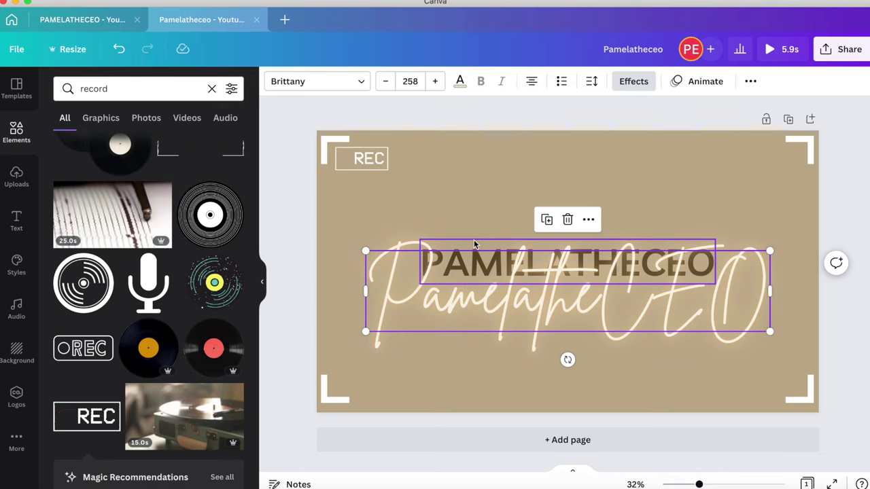
click(474, 245)
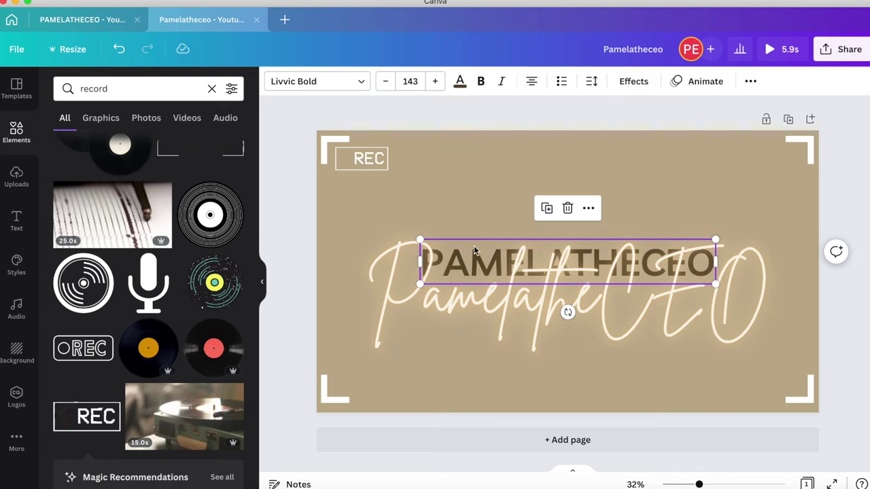
click(477, 243)
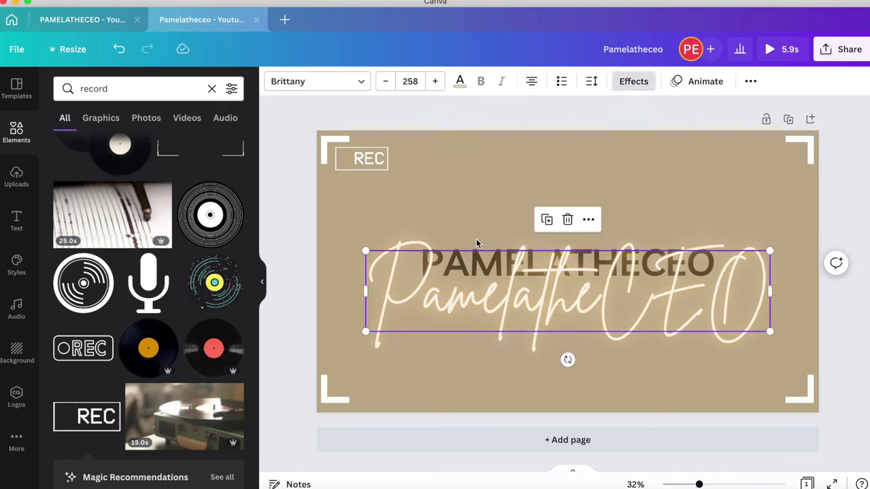
drag(477, 243, 476, 234)
Raise the glowing script text slightly, deselect it, and clear the Elements search
click(478, 283)
drag(478, 286, 477, 276)
click(430, 344)
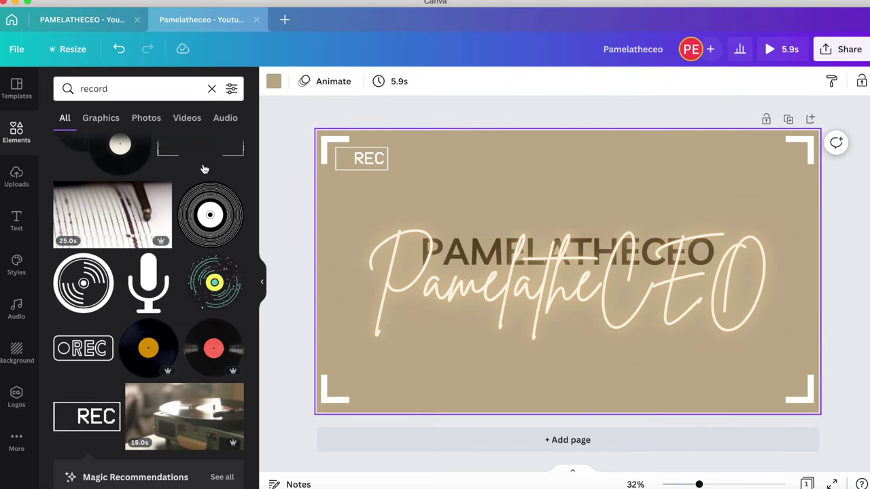
click(211, 89)
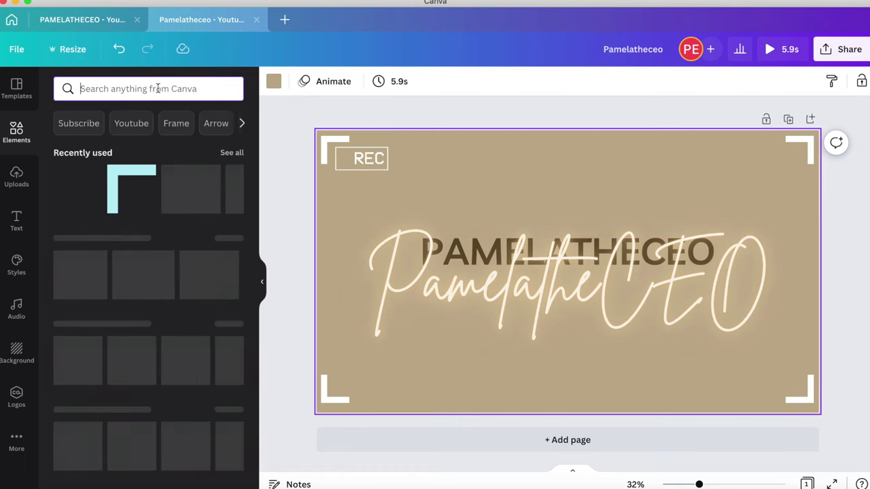
Search Elements for SUBSCRIBE and scroll through the subscribe button and neon sign results
text(S)
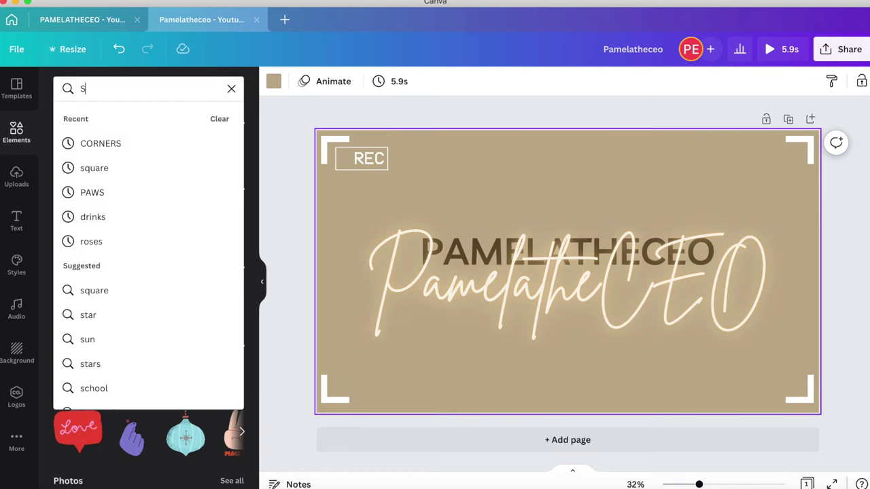
text(UB)
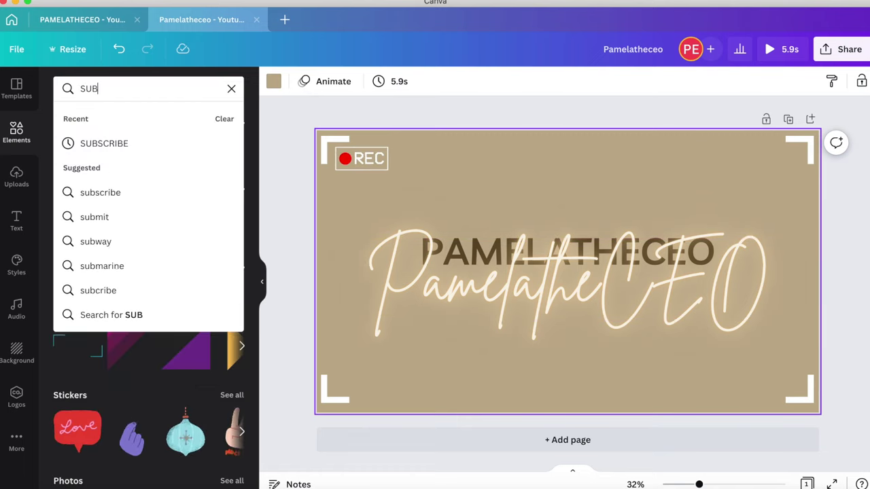
click(127, 143)
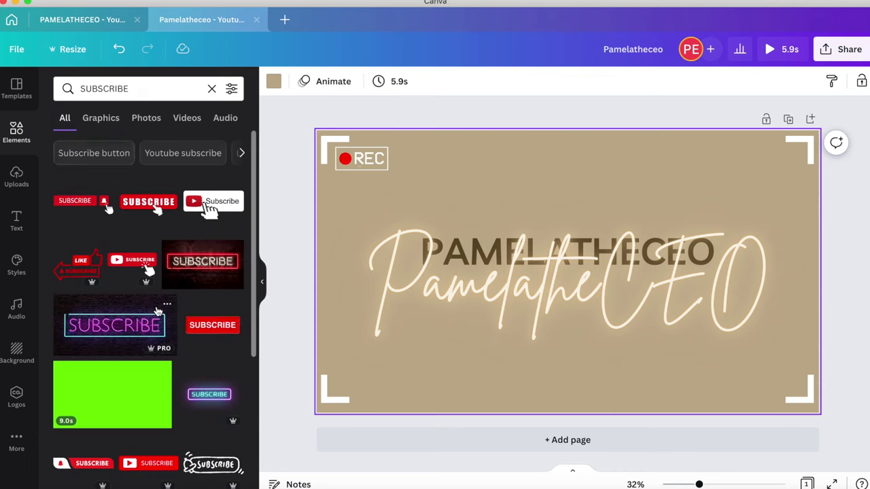
scroll(179, 363, down, 4)
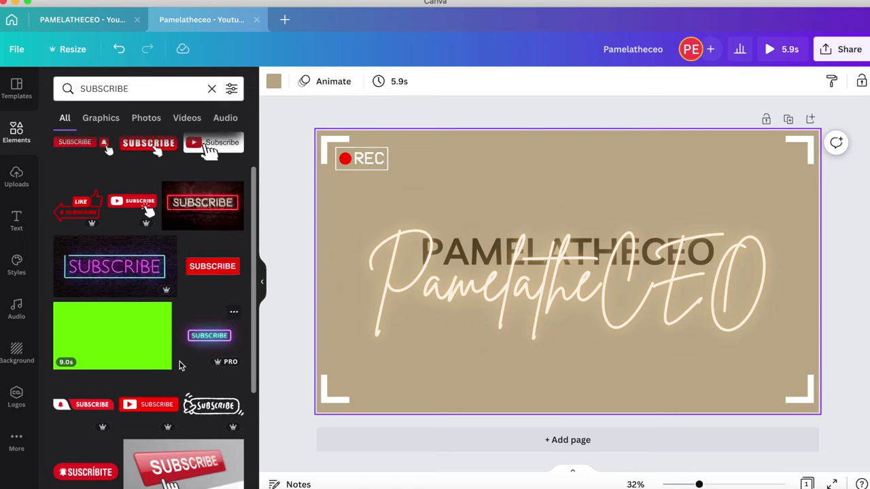
scroll(180, 366, down, 10)
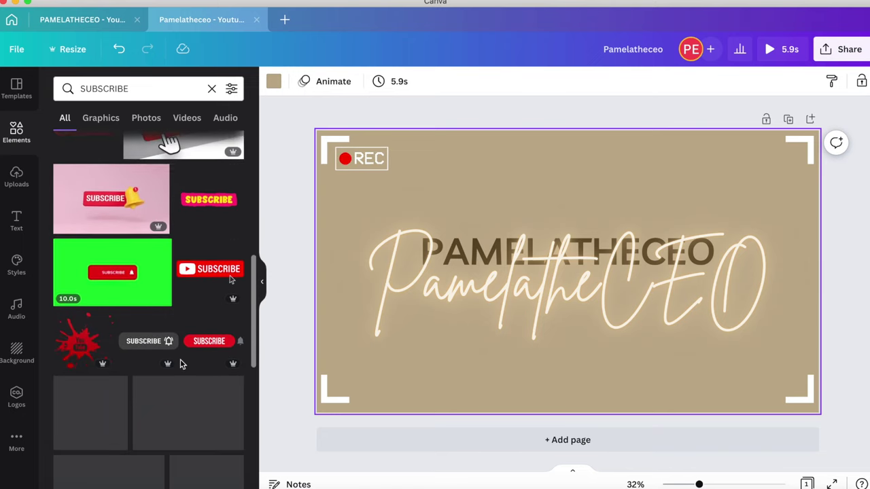
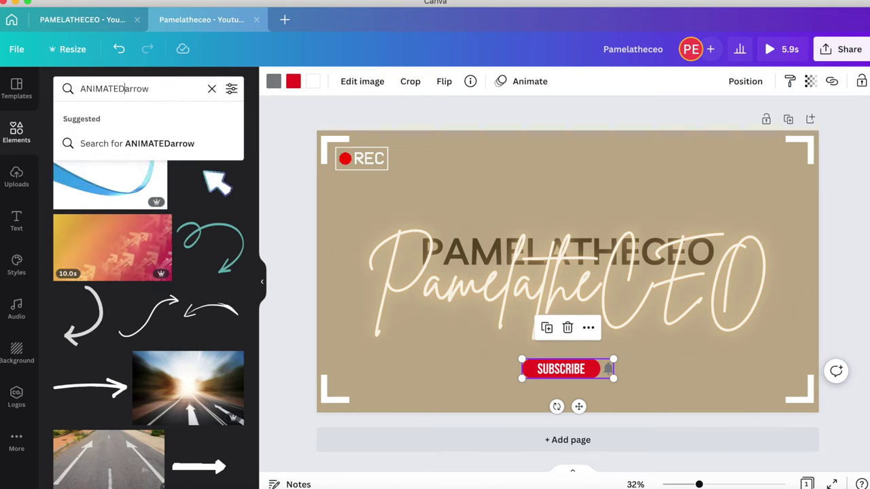
Search Elements for 'ANIMATED arrow' and add the animated cursor arrow to the page
key(Return)
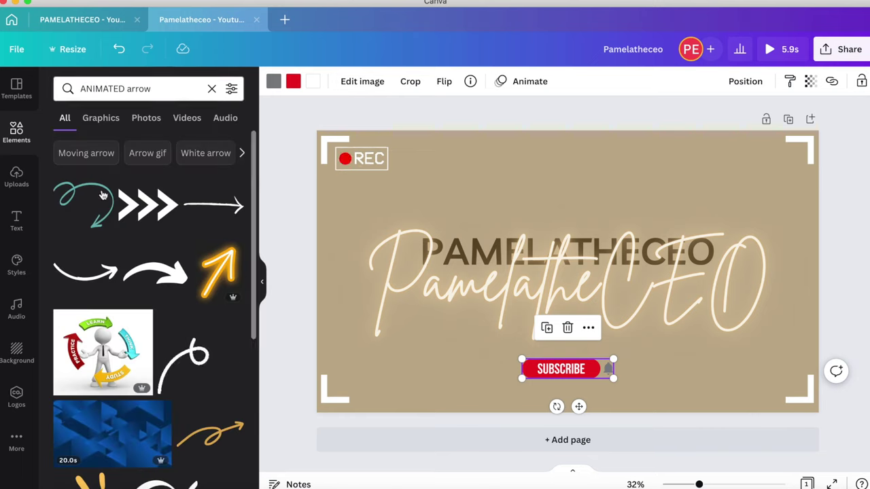
scroll(134, 379, down, 8)
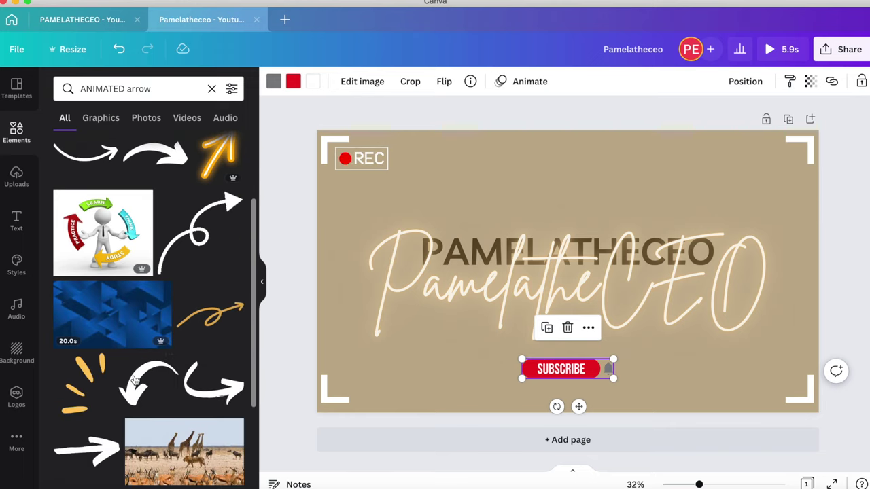
scroll(134, 379, down, 10)
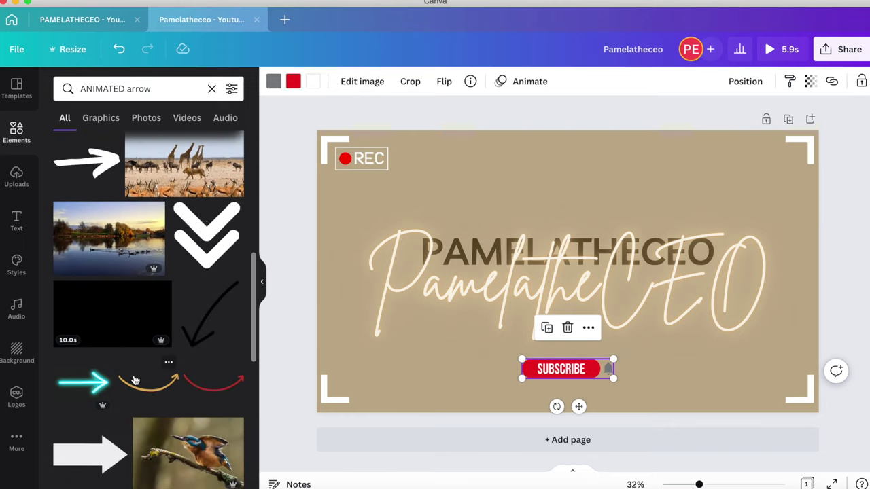
scroll(134, 381, down, 3)
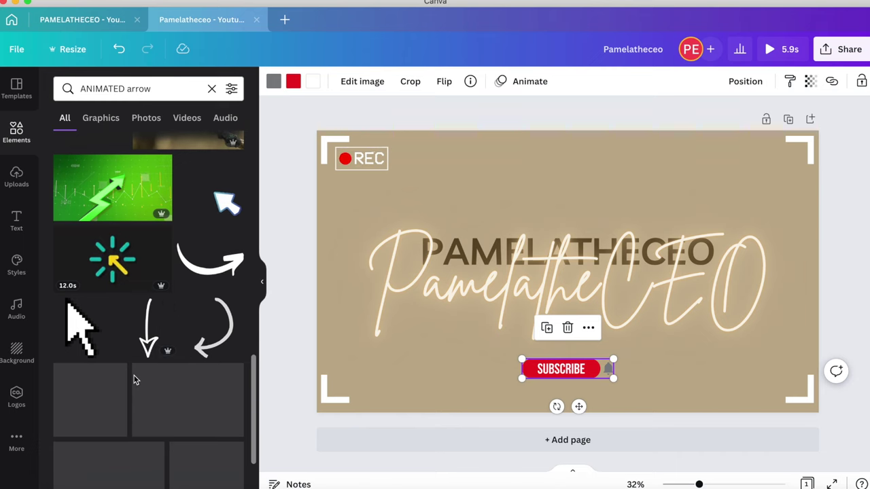
scroll(134, 381, down, 5)
scroll(135, 381, down, 4)
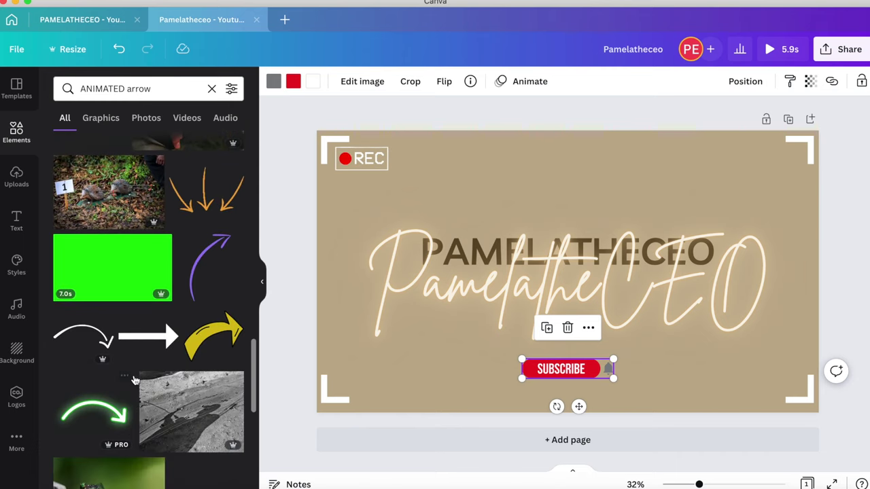
scroll(134, 381, down, 9)
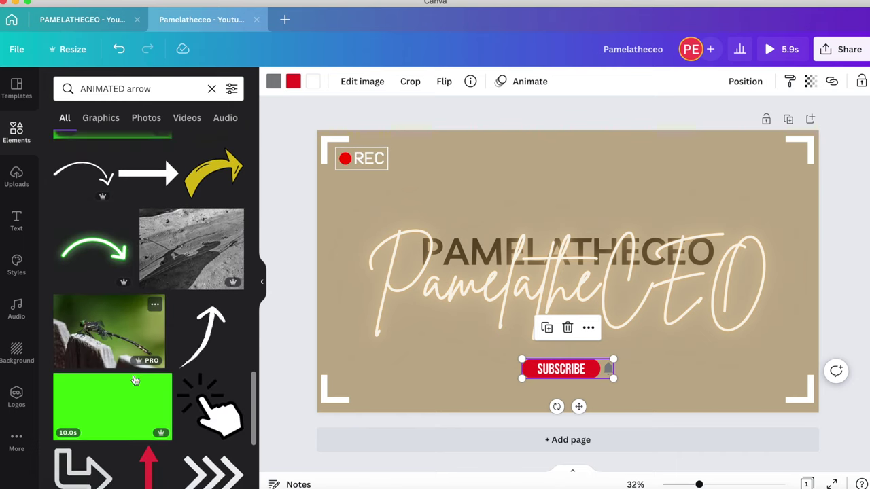
scroll(134, 380, down, 3)
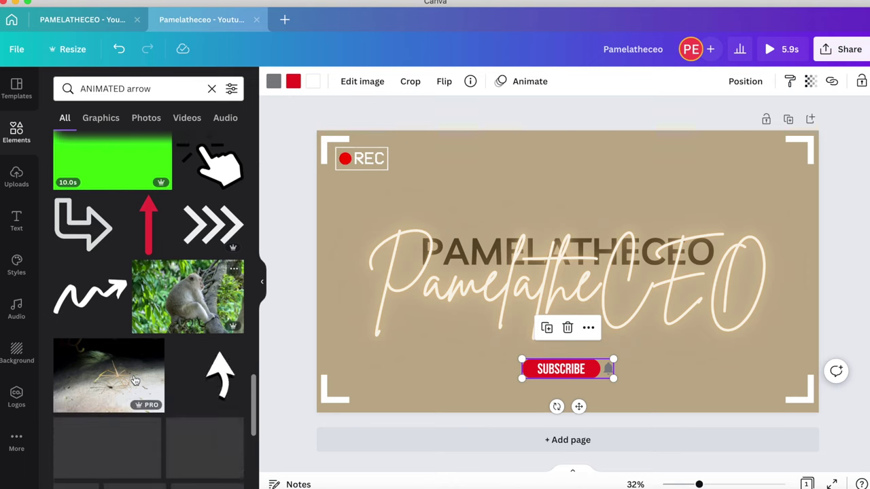
click(211, 353)
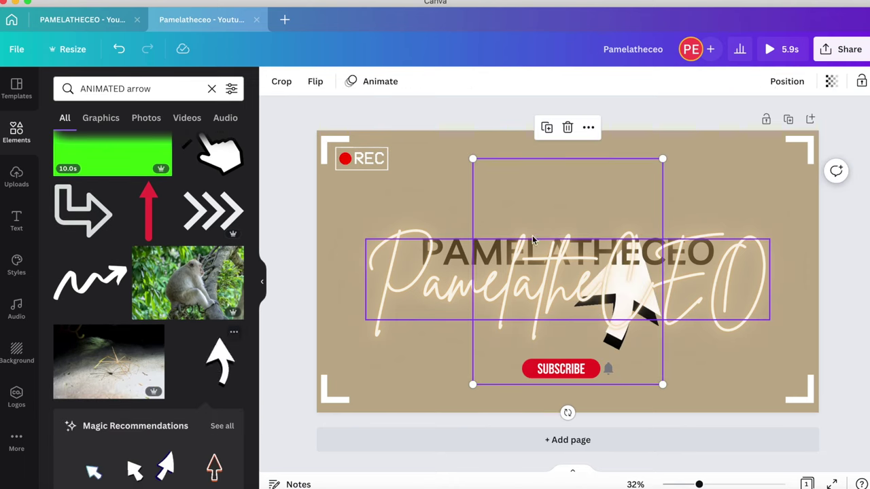
Shrink the cursor arrow, flip it horizontally, and place it beside the SUBSCRIBE button
drag(474, 160, 500, 381)
click(314, 82)
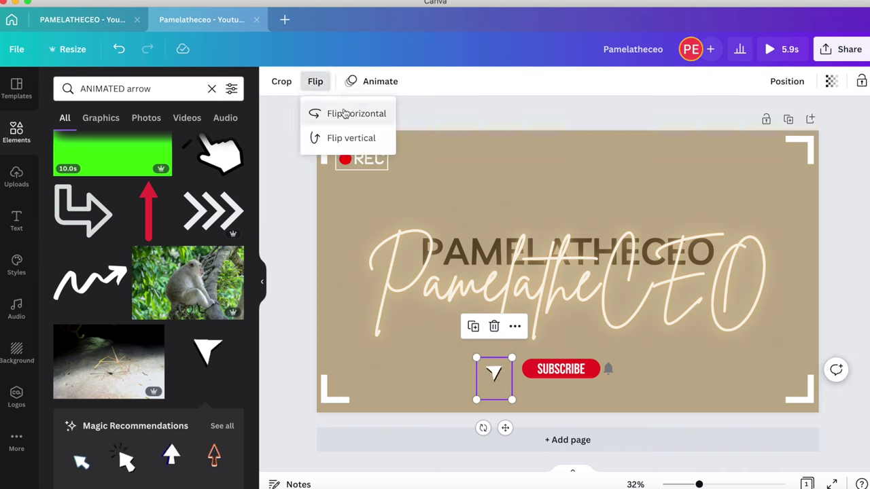
drag(493, 371, 516, 371)
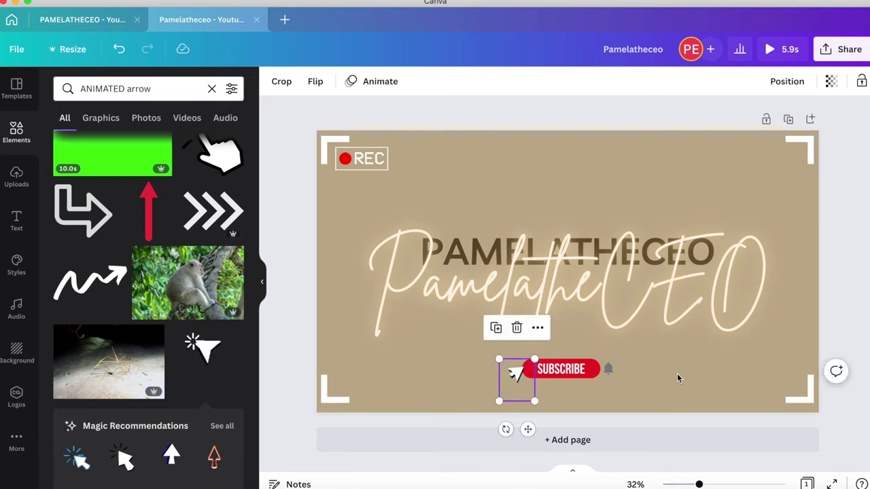
click(824, 299)
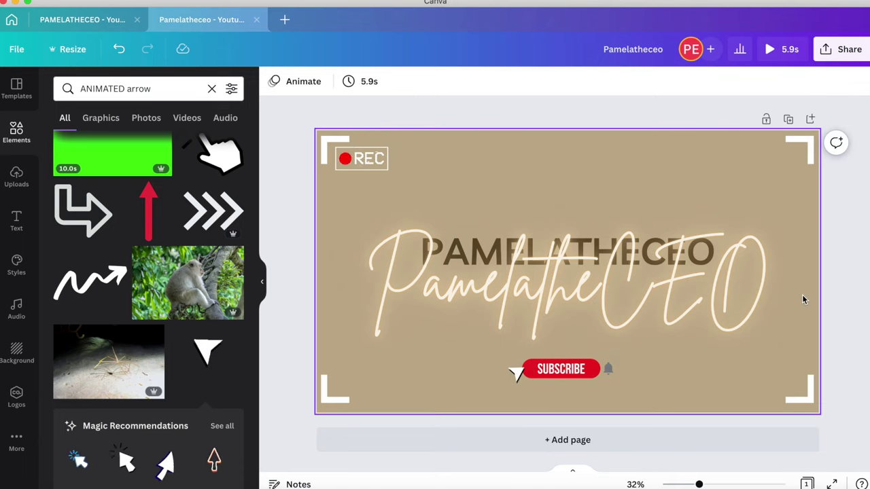
Apply the Simple page animation to page 1 and add a blank second page
click(449, 158)
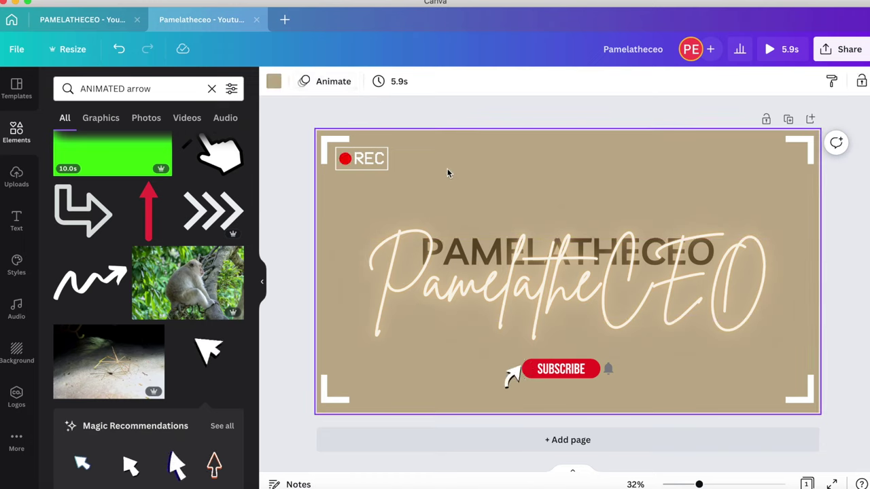
click(333, 82)
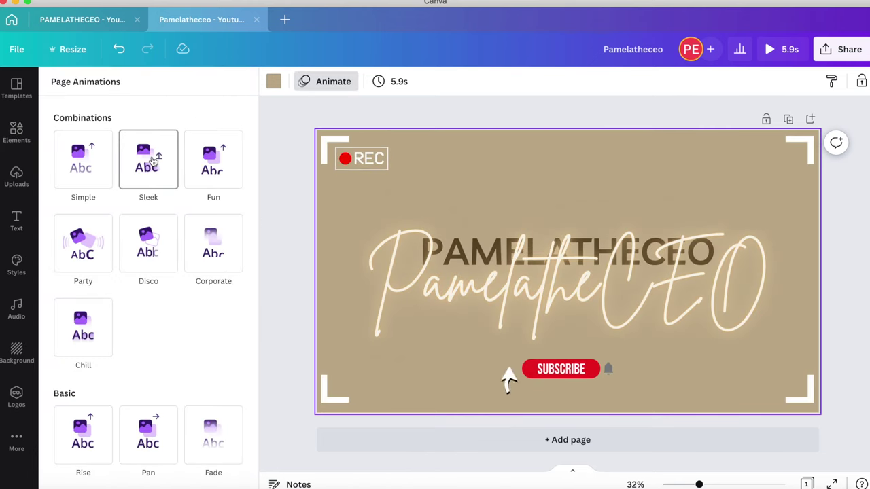
click(96, 170)
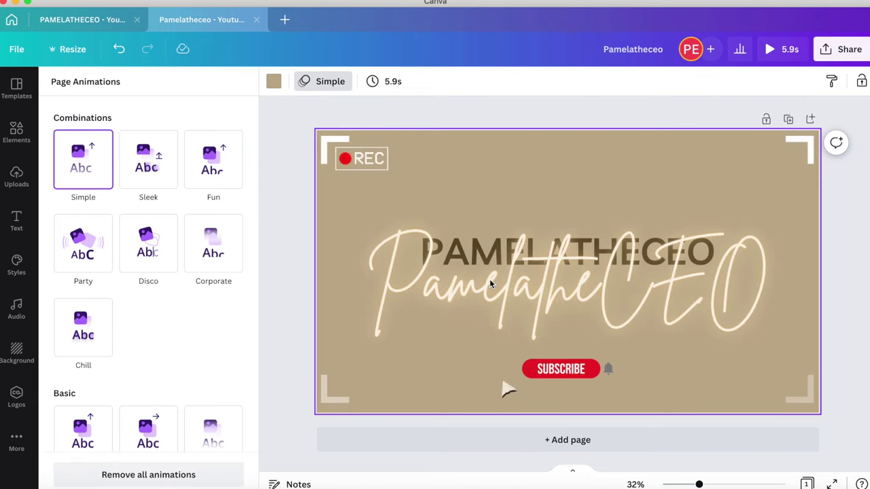
click(289, 326)
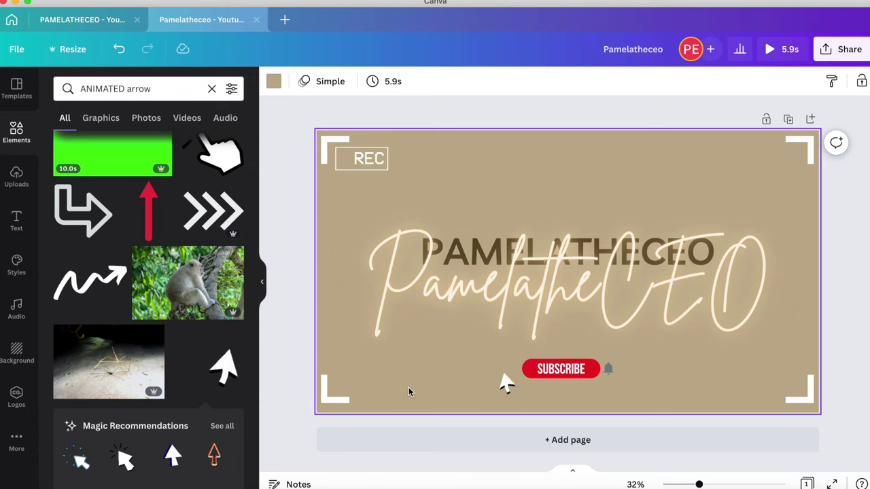
click(435, 440)
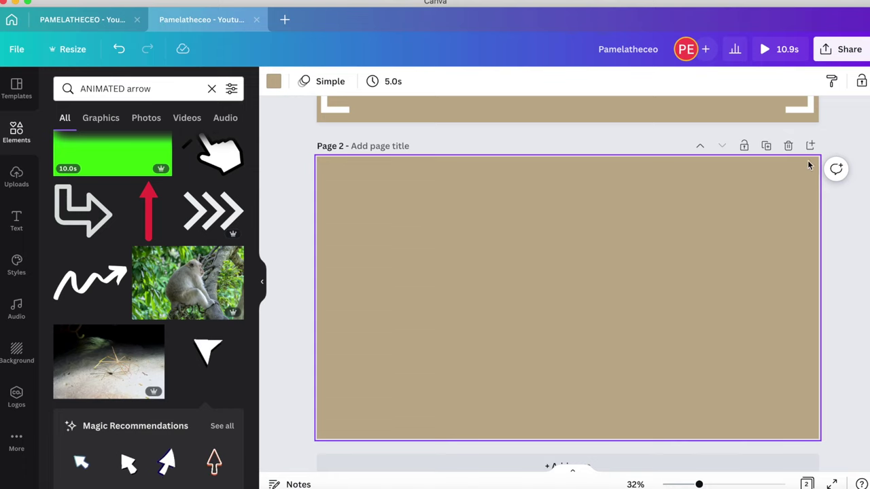
Change page 2's background from tan to white and bring up the uploaded media
click(274, 82)
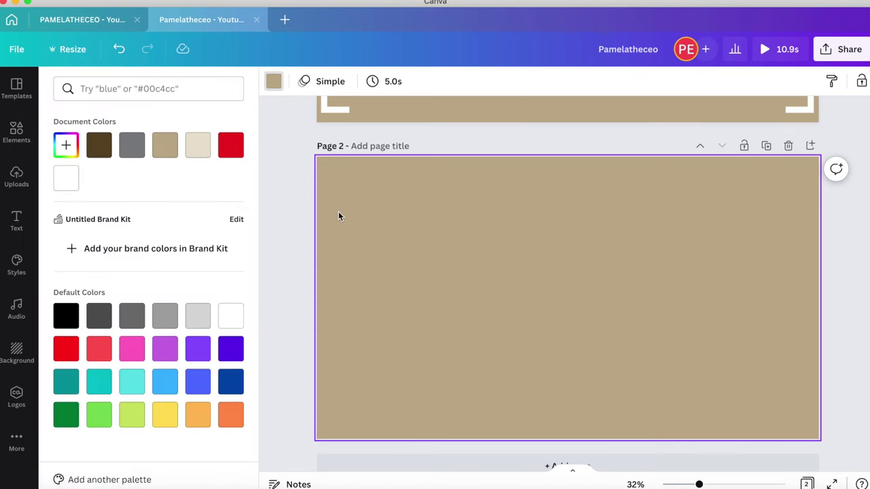
click(231, 315)
click(306, 204)
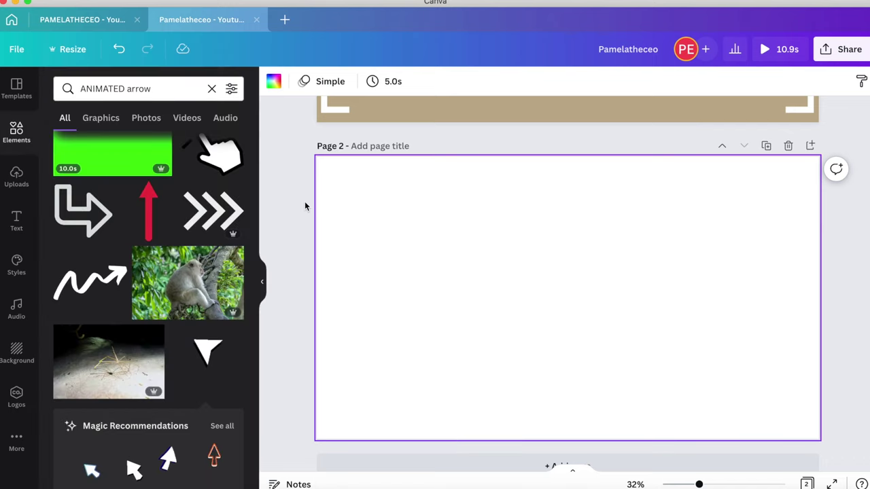
click(16, 178)
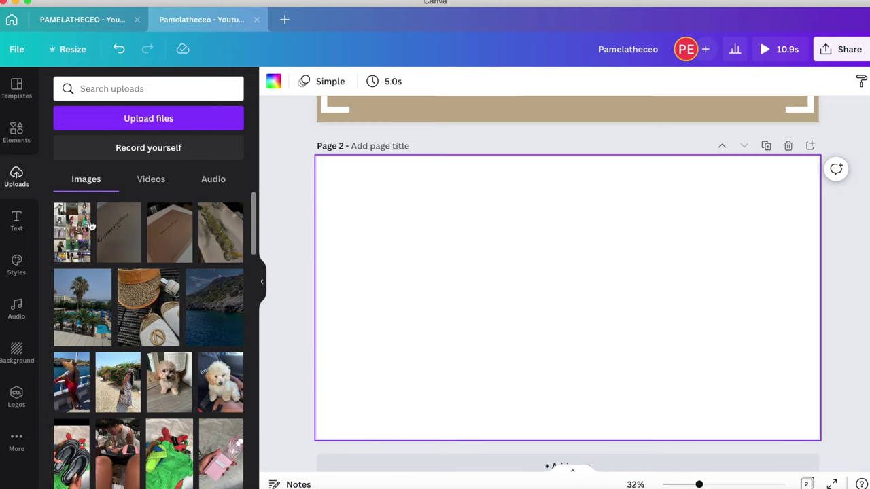
Add the nine-photo collage from Uploads to page 2 and stretch it across the full page width
click(74, 238)
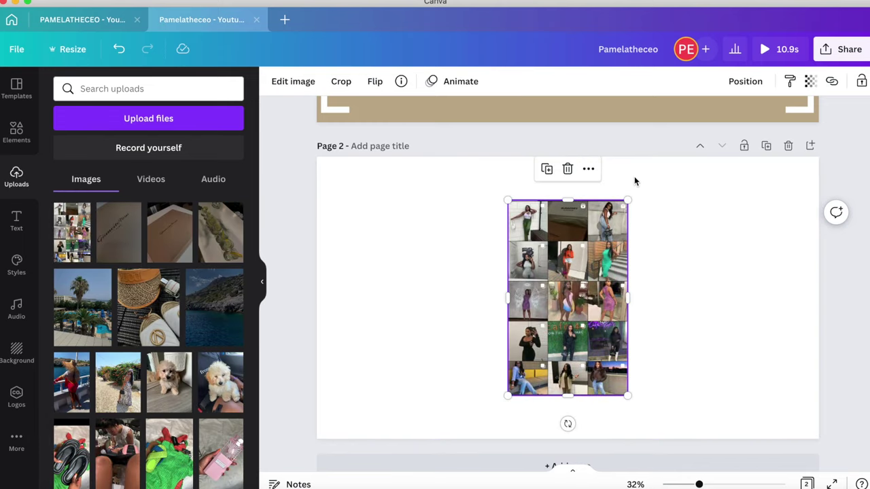
drag(626, 201, 751, 74)
drag(678, 217, 557, 237)
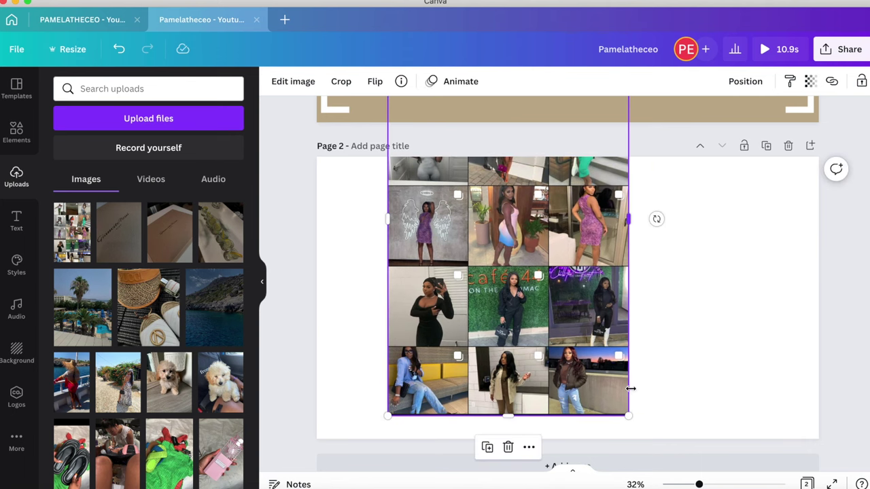
drag(625, 413, 740, 429)
drag(705, 287, 820, 291)
drag(630, 314, 560, 354)
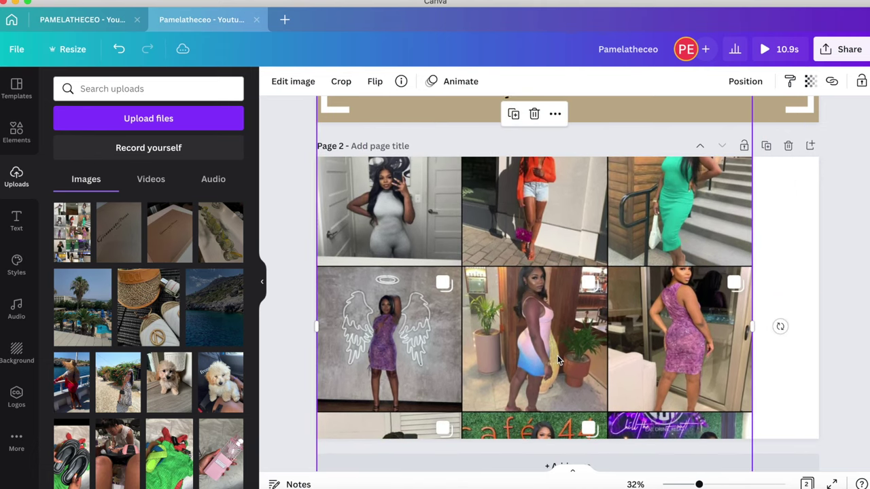
drag(760, 329, 807, 329)
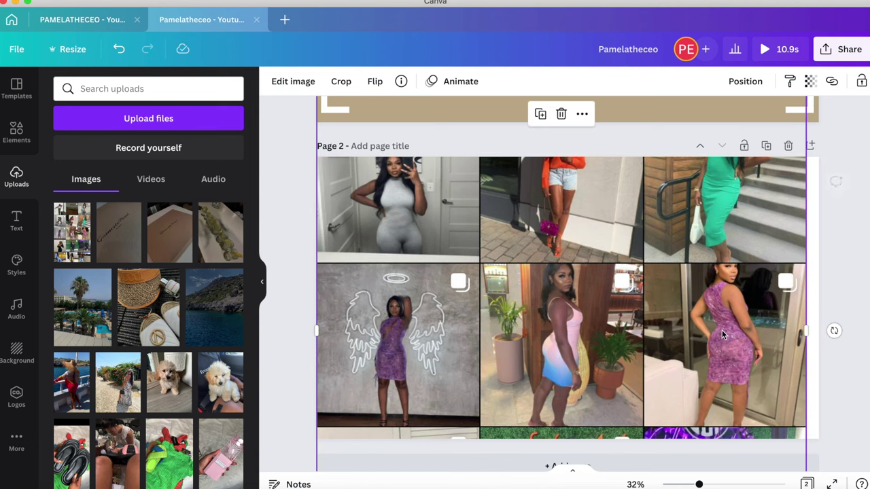
drag(808, 330, 819, 331)
click(858, 312)
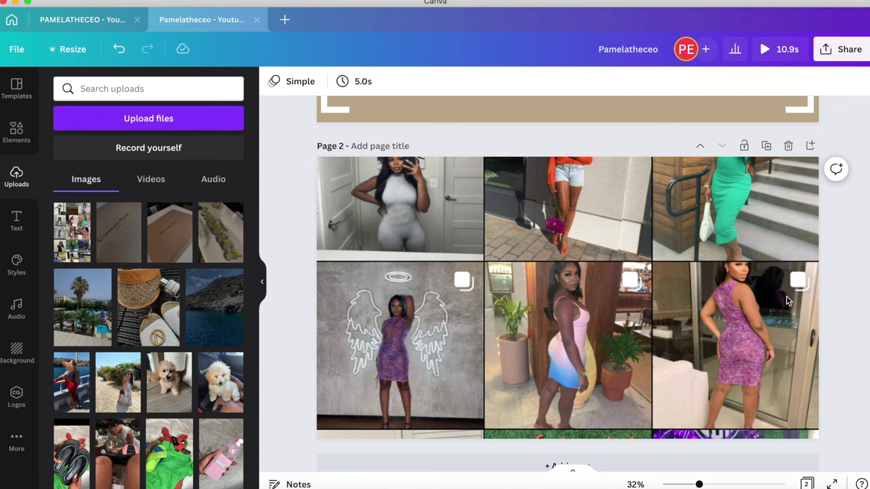
Search Elements for 'IPHONE' and place an iPhone frame over the collage's right photo
click(13, 136)
click(207, 89)
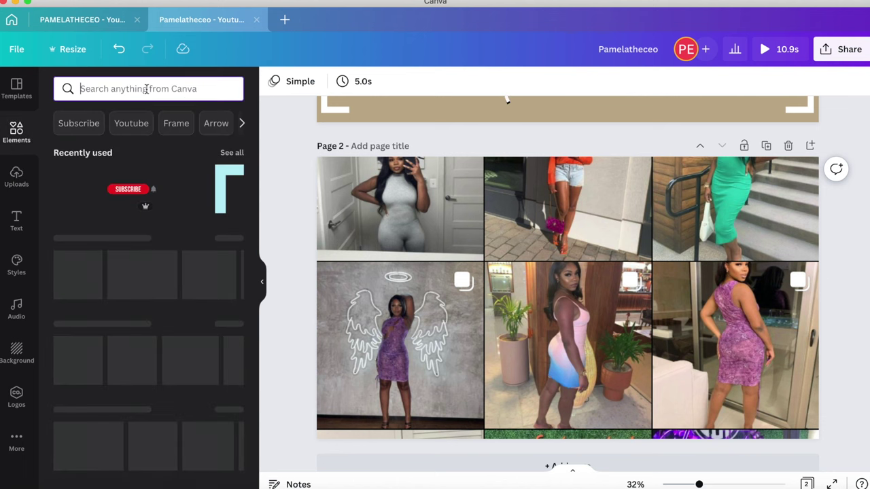
text(IPHONE)
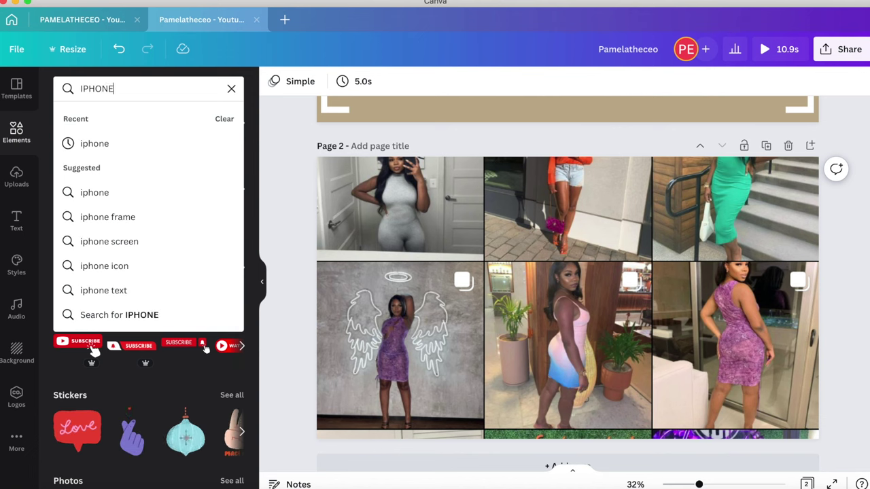
click(102, 143)
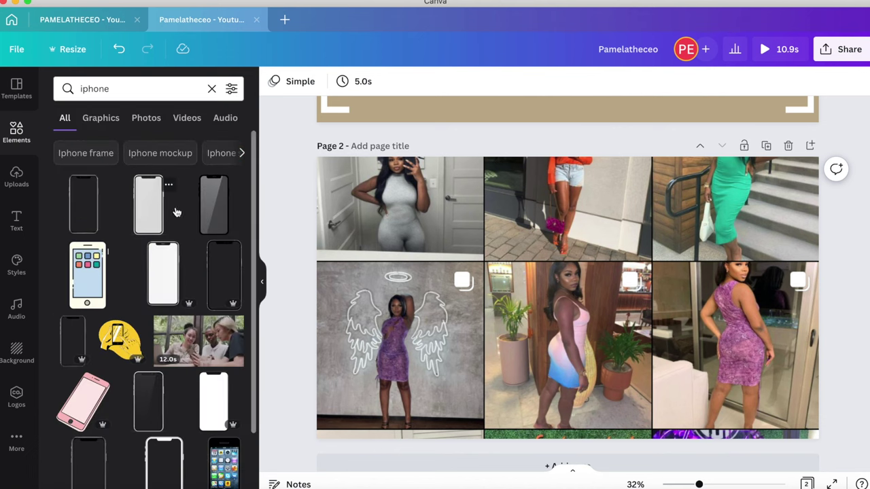
click(80, 211)
drag(594, 211, 740, 210)
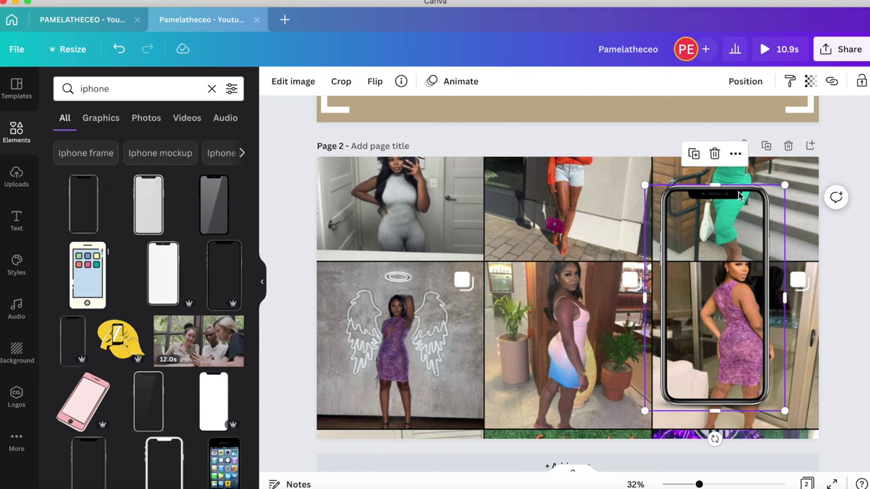
Tilt the iPhone frame about 13° clockwise, enlarge it, and nudge it slightly down
click(719, 447)
click(720, 316)
drag(715, 439, 682, 435)
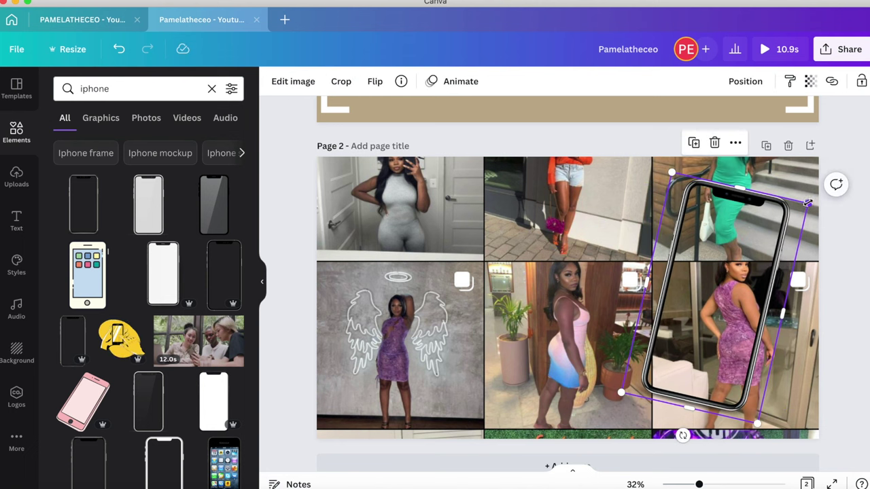
drag(807, 203, 860, 149)
drag(748, 294, 750, 315)
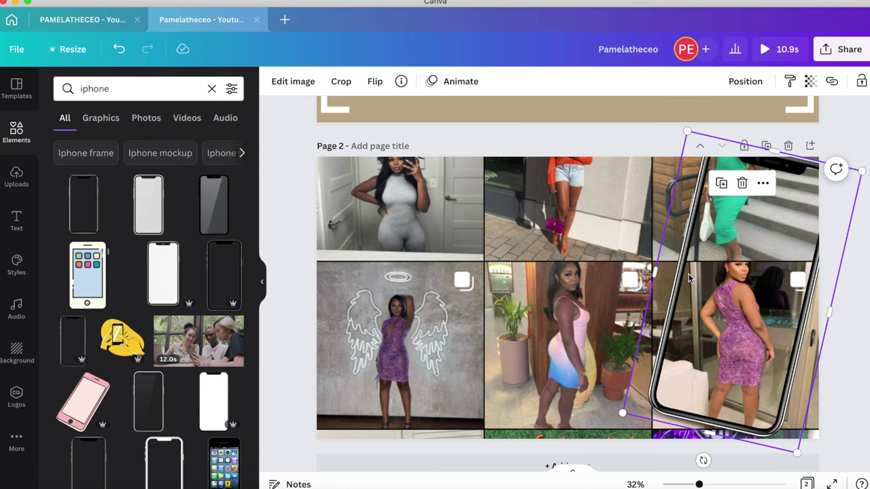
click(840, 362)
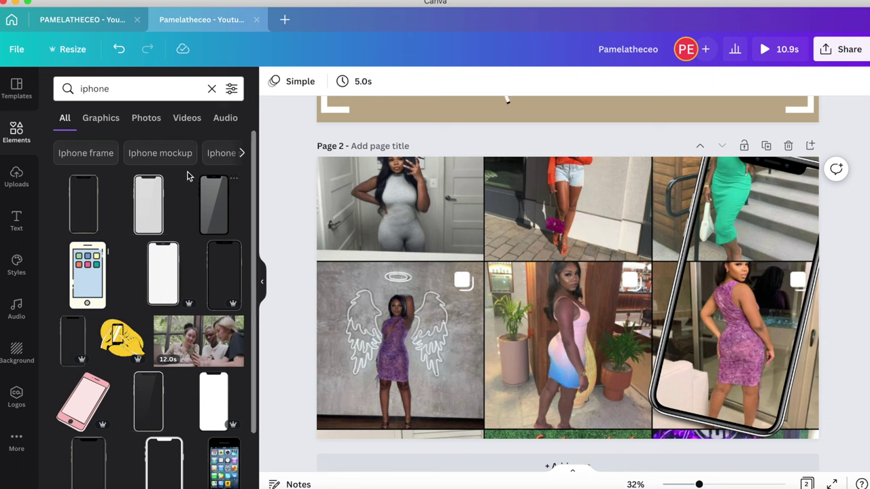
click(22, 181)
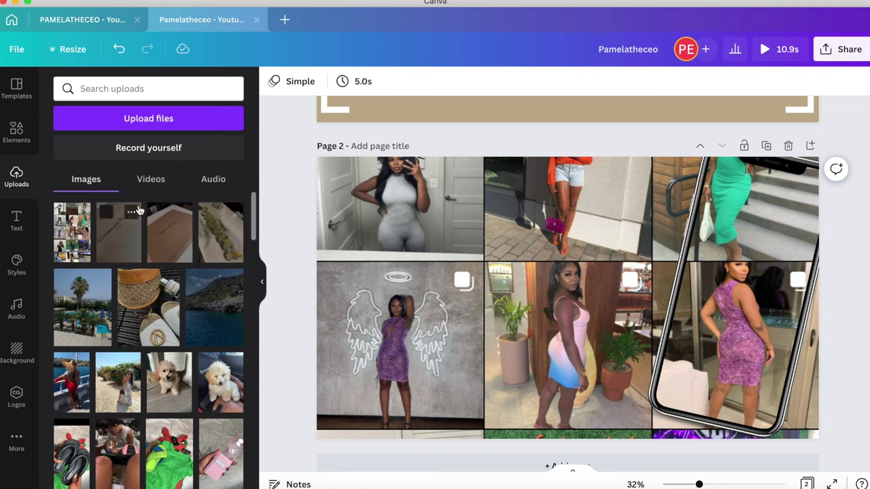
Add the 10.9s uploaded video and fit it inside the phone screen, tilted about 13°
click(150, 179)
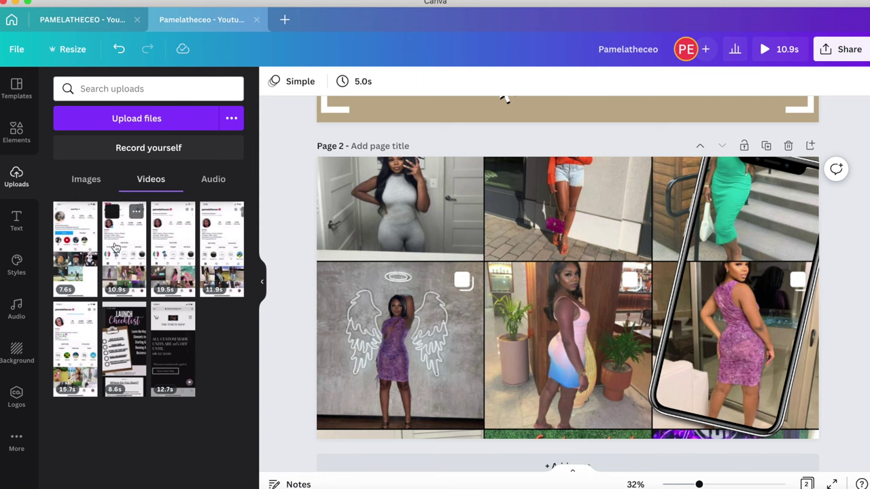
click(115, 247)
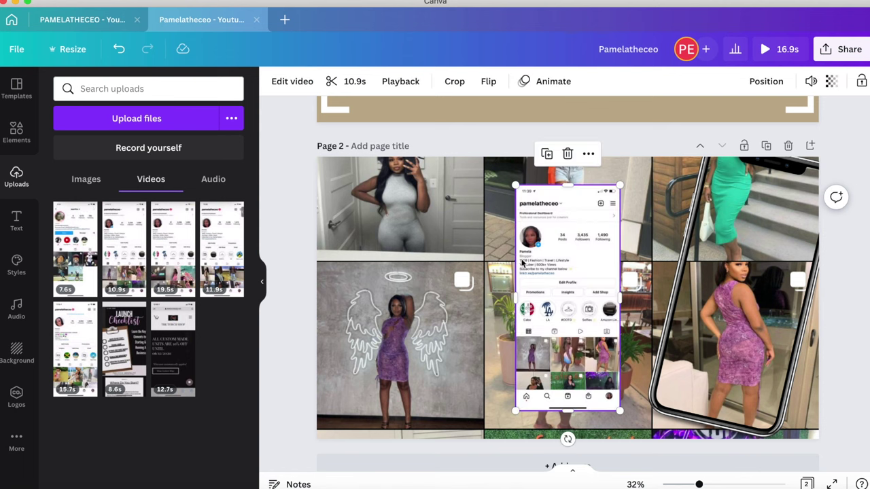
drag(612, 309, 787, 301)
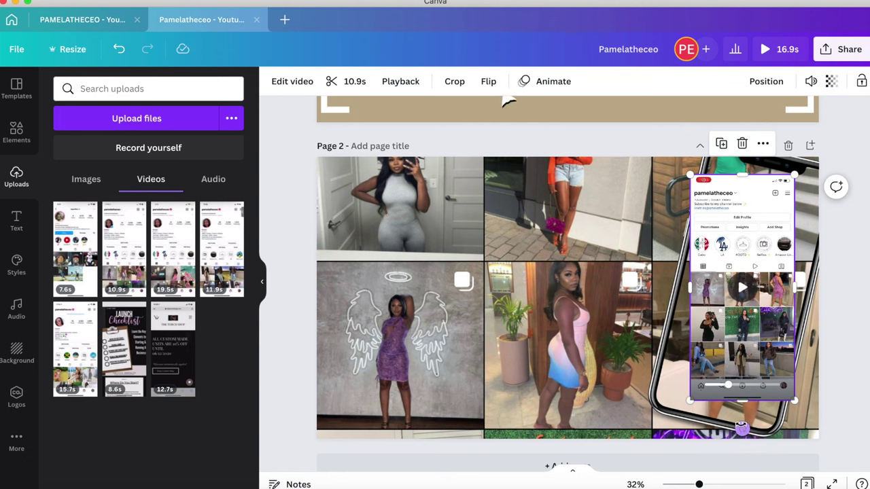
drag(743, 428, 708, 424)
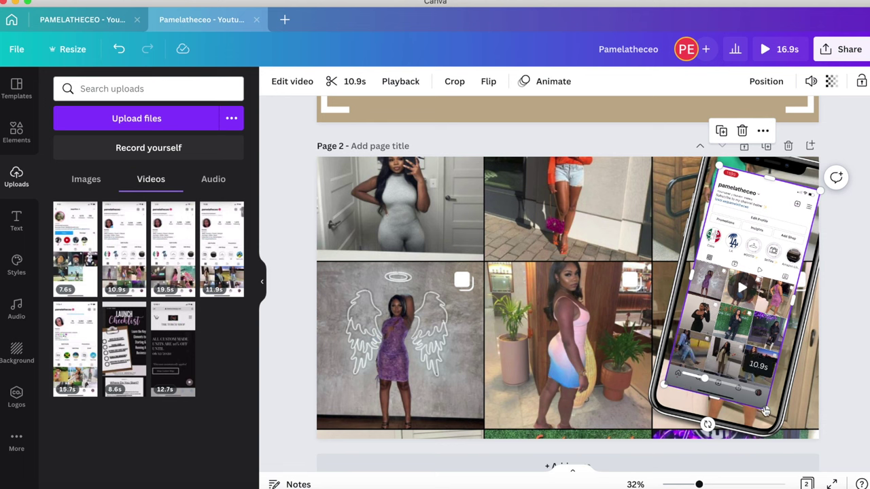
drag(766, 410, 792, 446)
drag(742, 375, 735, 362)
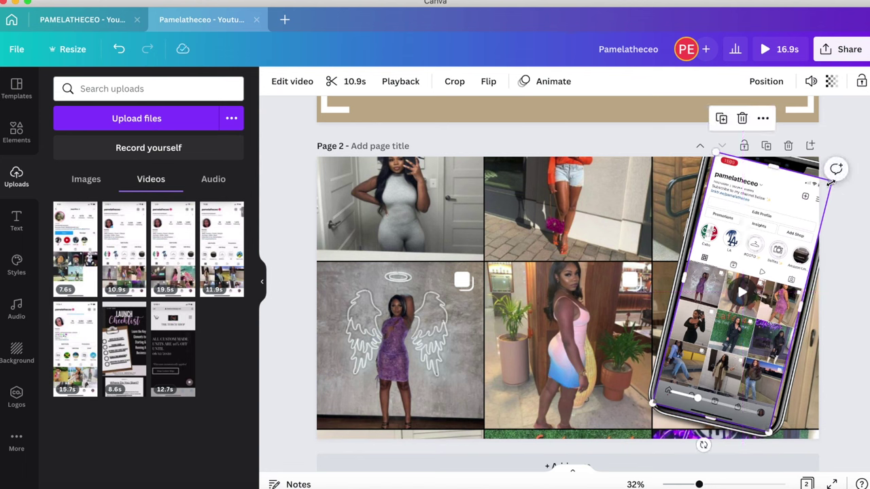
drag(835, 183, 833, 161)
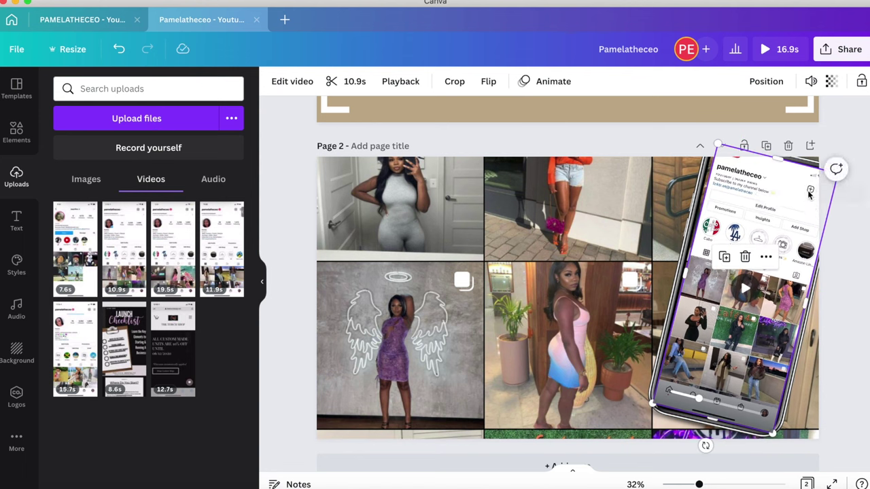
drag(706, 445, 712, 442)
drag(723, 372, 717, 368)
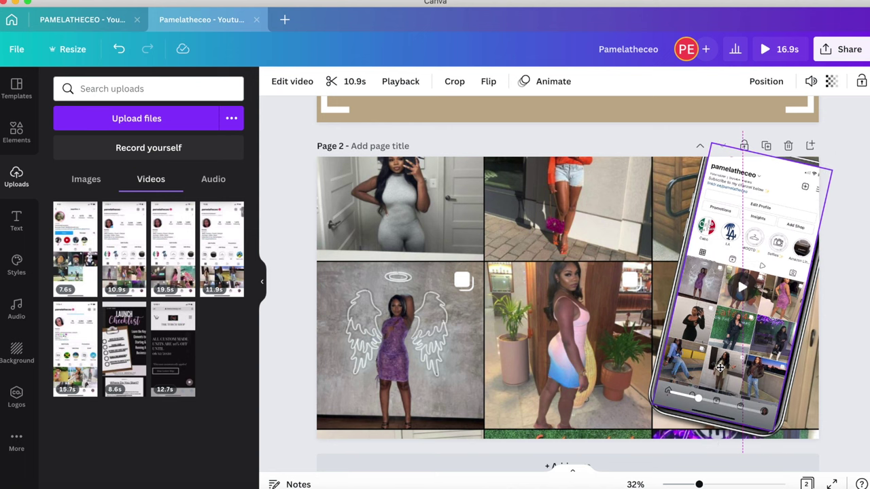
Send the video backward so it sits behind the iPhone frame
click(766, 83)
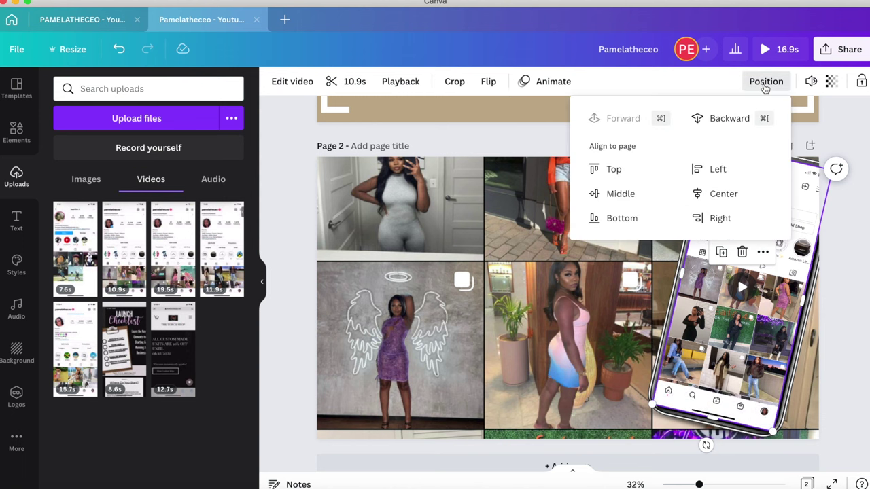
click(726, 118)
click(864, 238)
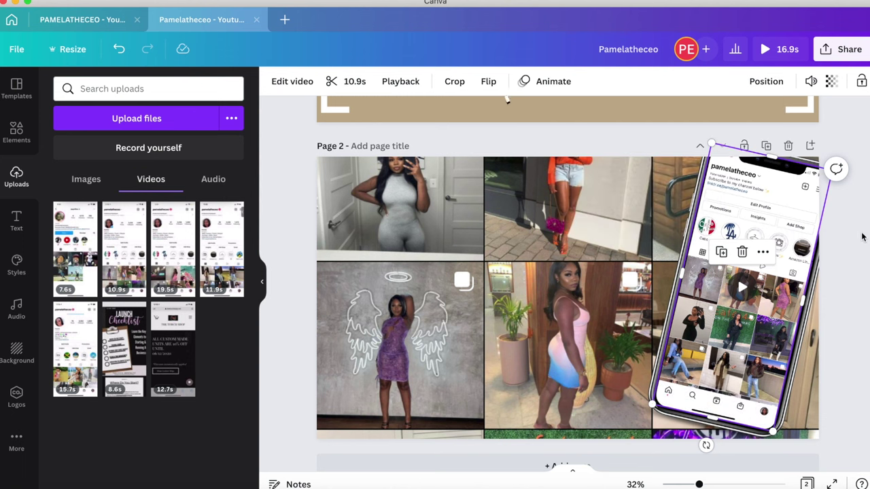
click(835, 341)
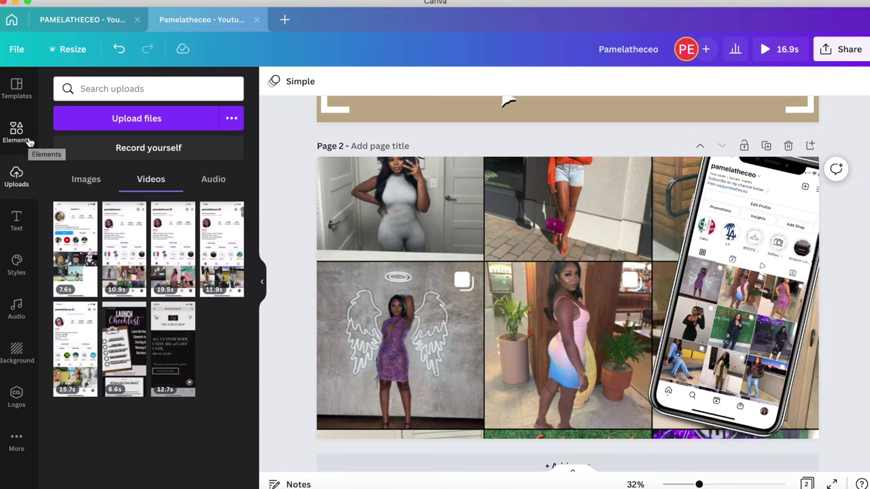
Add a heading reading 'Connect With Me', broken onto two lines
click(17, 219)
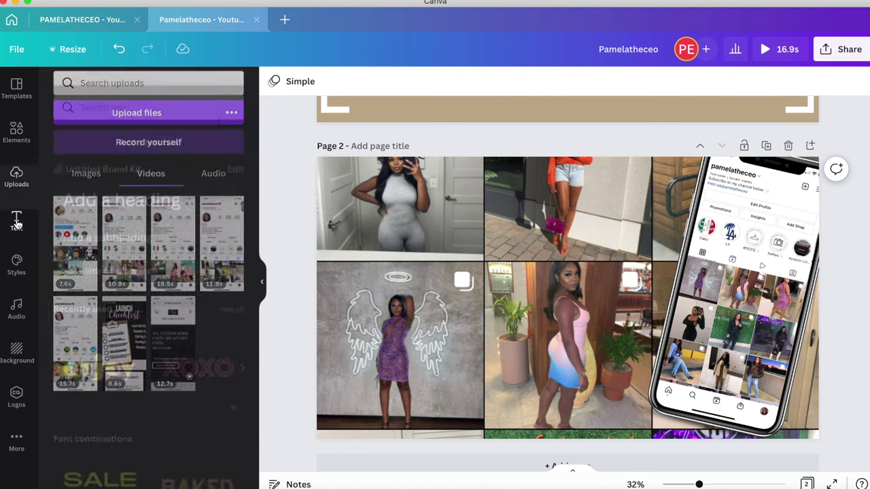
click(142, 190)
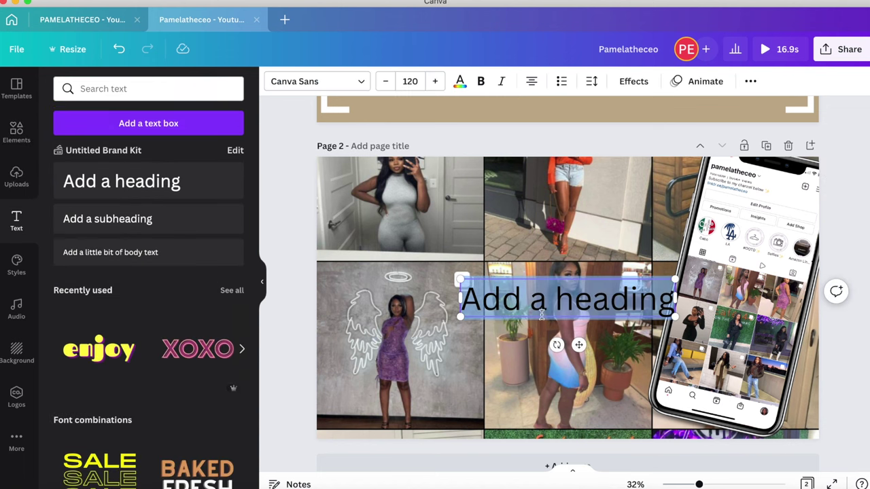
text(Connect)
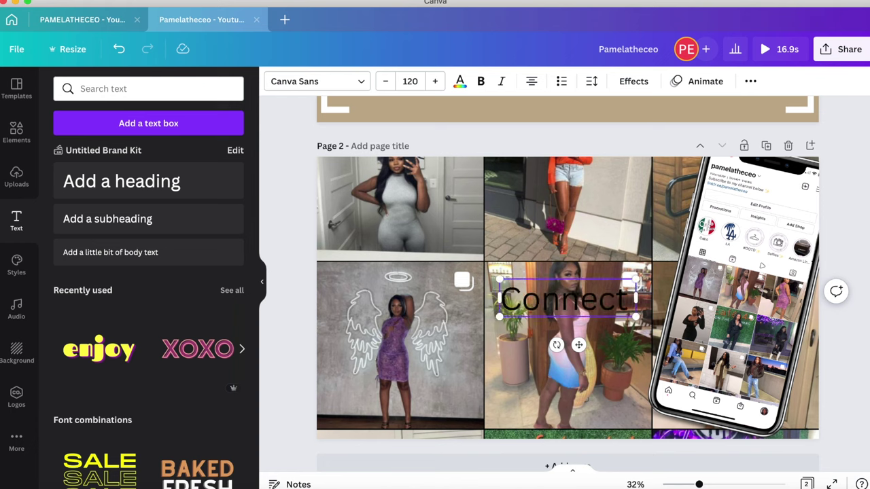
text( With M)
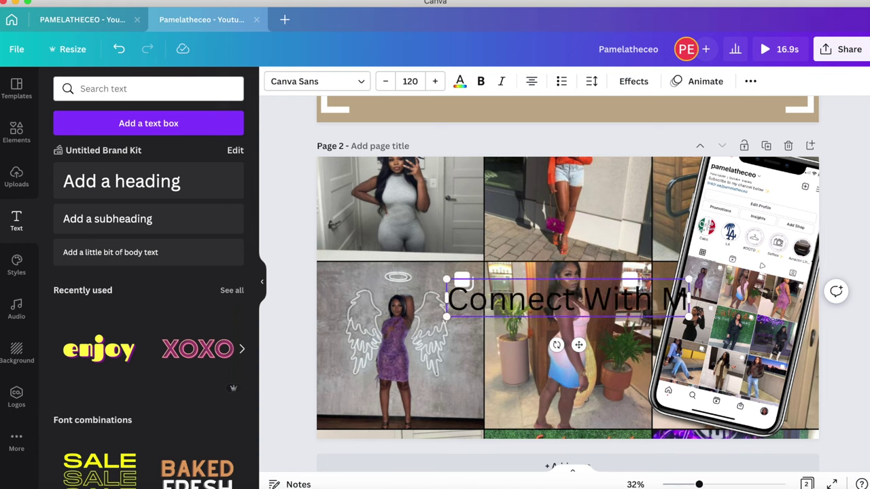
text(e)
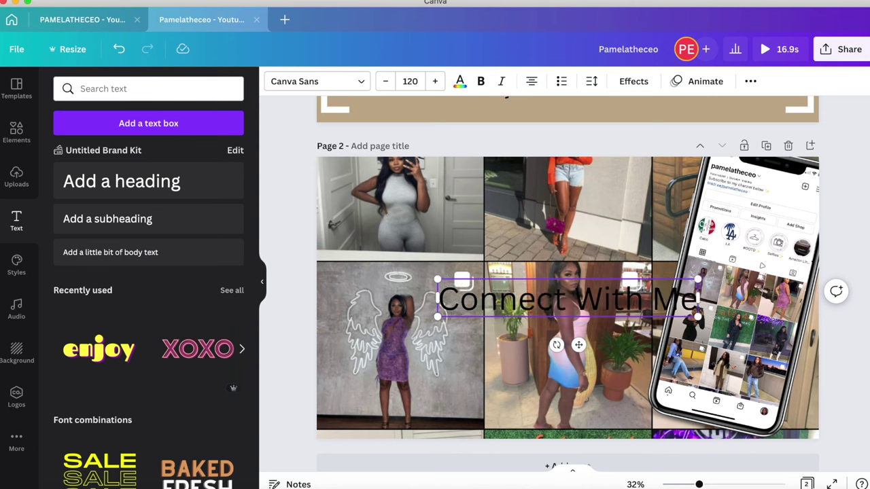
click(579, 295)
key(Return)
click(463, 298)
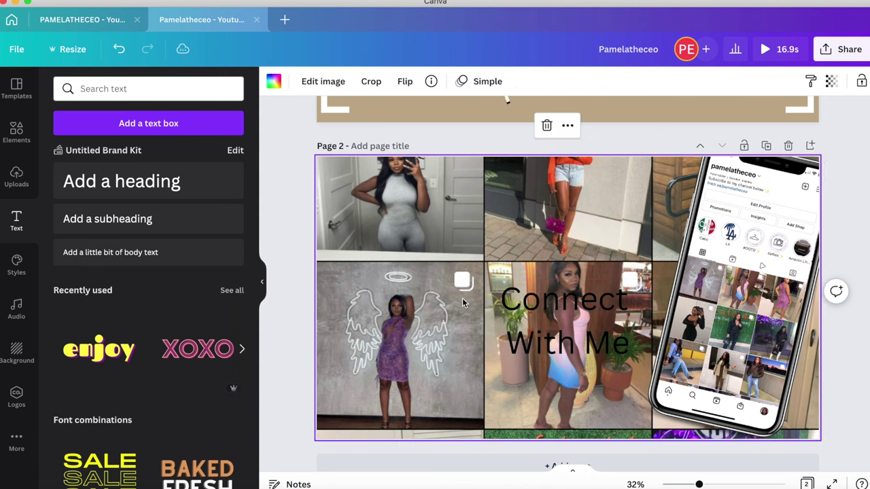
click(547, 311)
Set the heading font to London and move it up-left over the collage
click(290, 83)
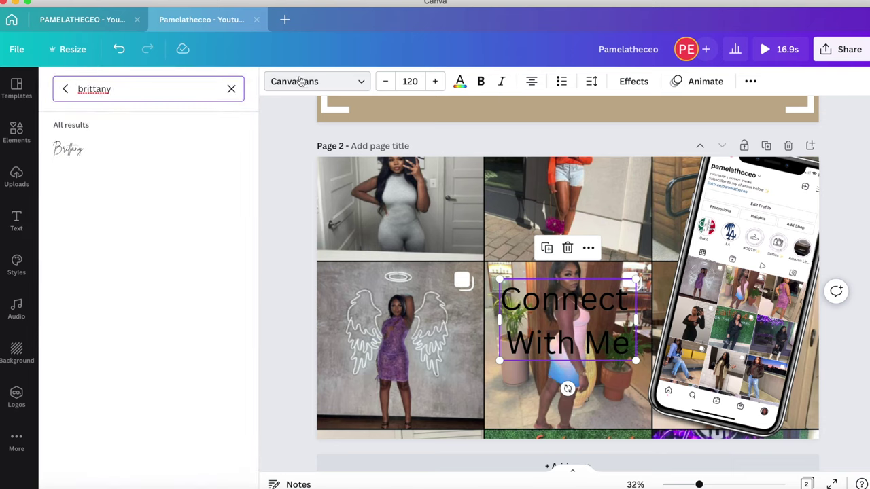
key(BackSpace)
text(london)
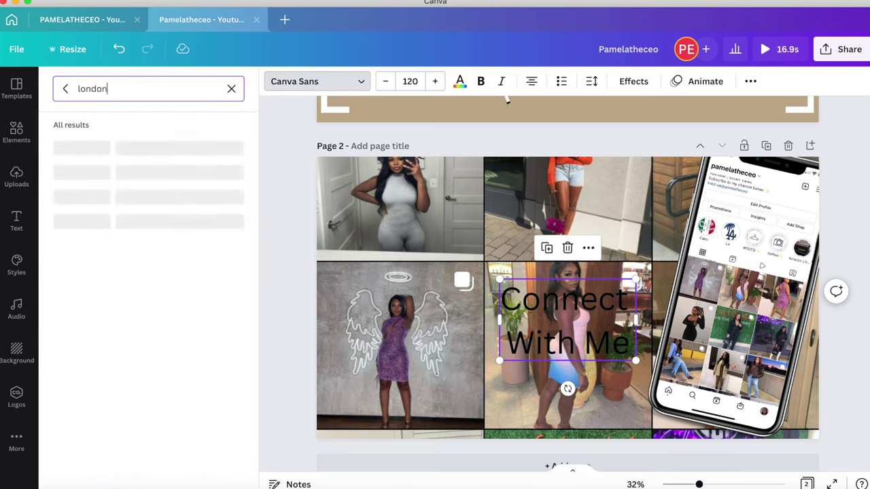
click(73, 147)
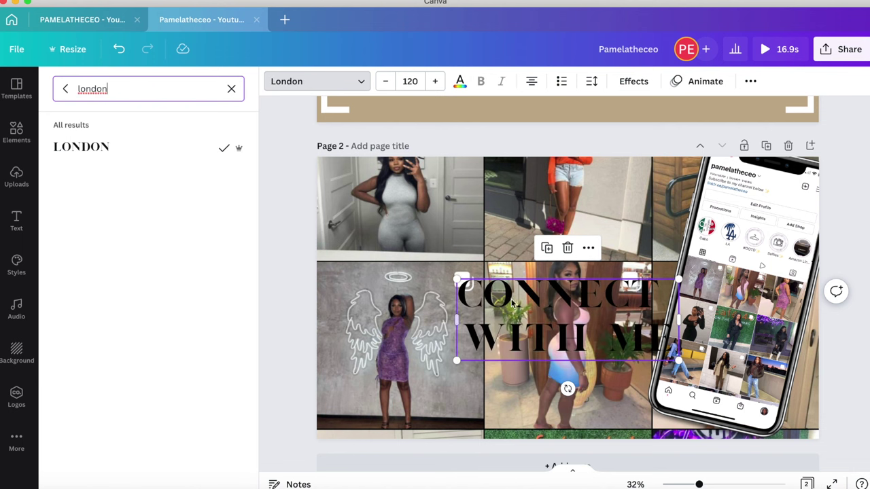
drag(524, 323, 449, 267)
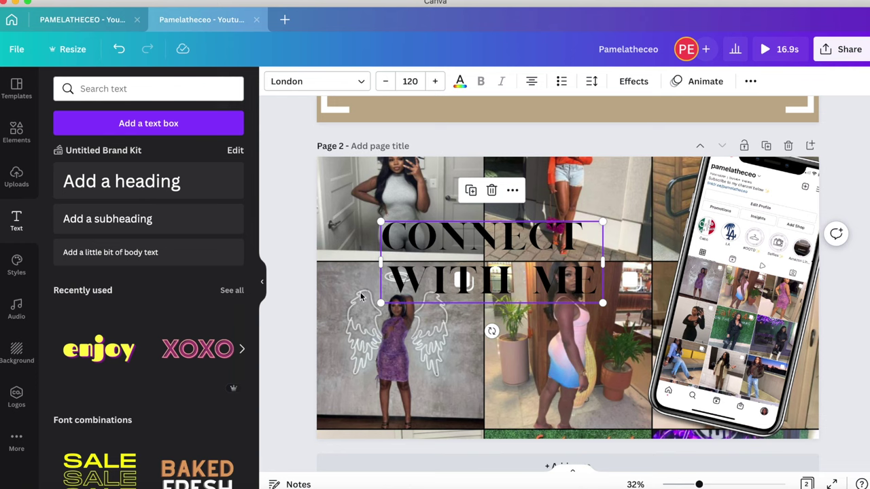
Make the headline white, apply the Echo effect (offset 50, direction -45), and adjust its alignment
click(461, 82)
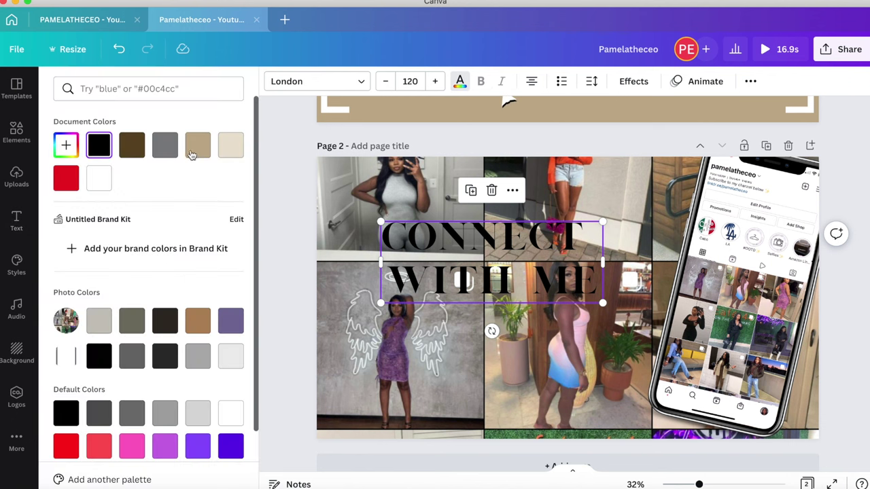
click(105, 180)
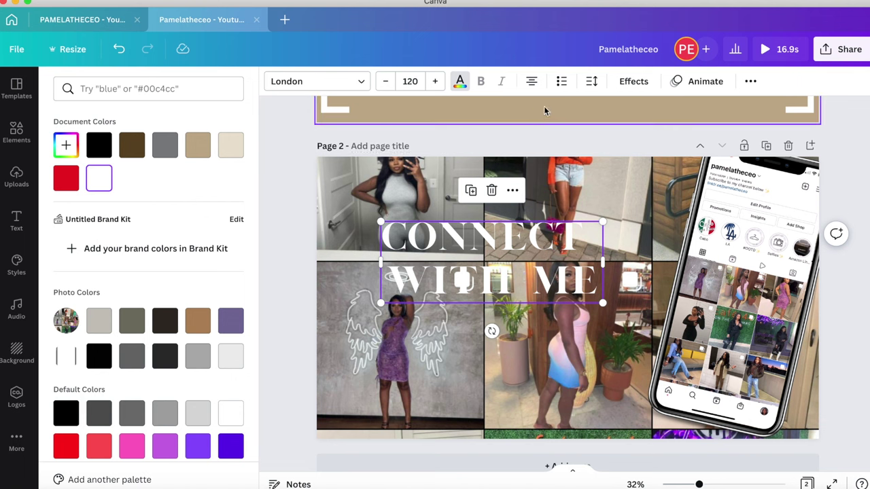
click(632, 82)
click(208, 255)
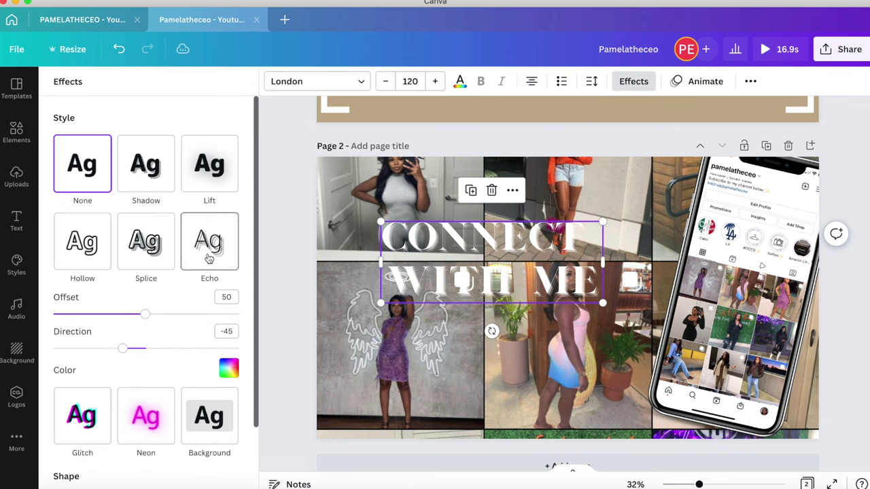
drag(468, 253, 469, 248)
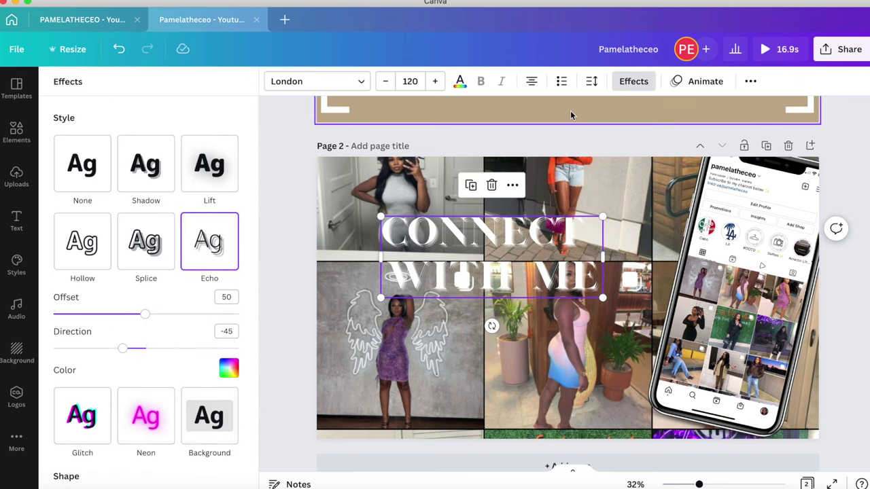
click(532, 81)
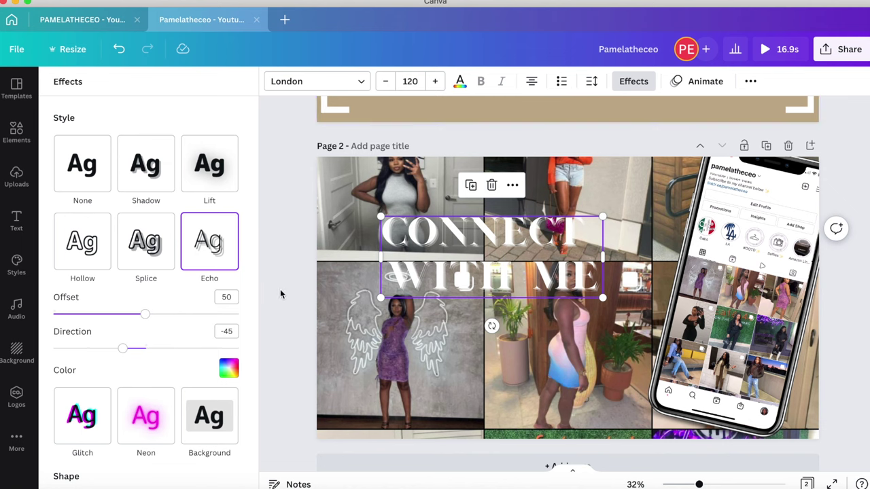
click(281, 291)
click(312, 303)
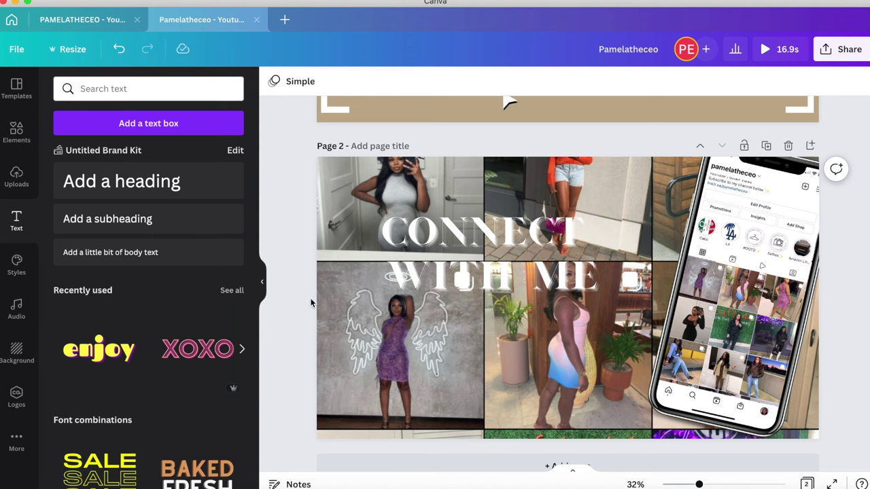
click(438, 258)
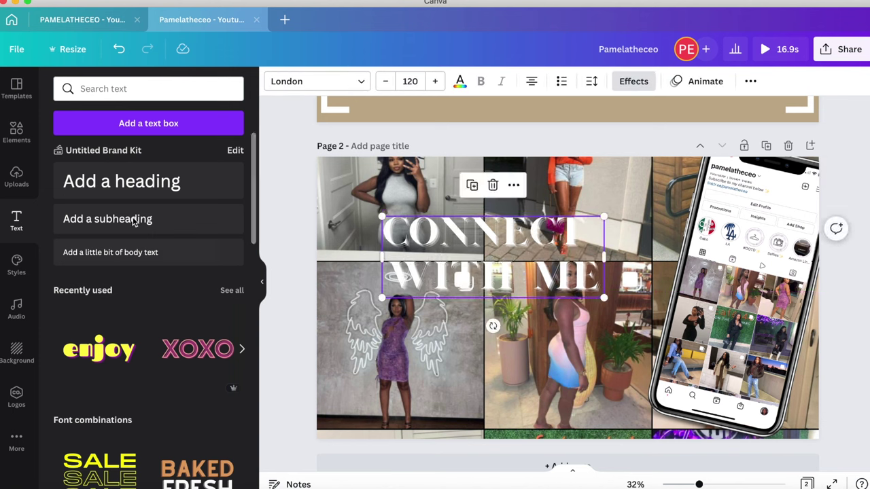
Search graphics for 'circ' and add a brown circle, sized 216 by 216, on the angel-wings photo
click(17, 131)
click(136, 91)
double_click(137, 91)
text(circle)
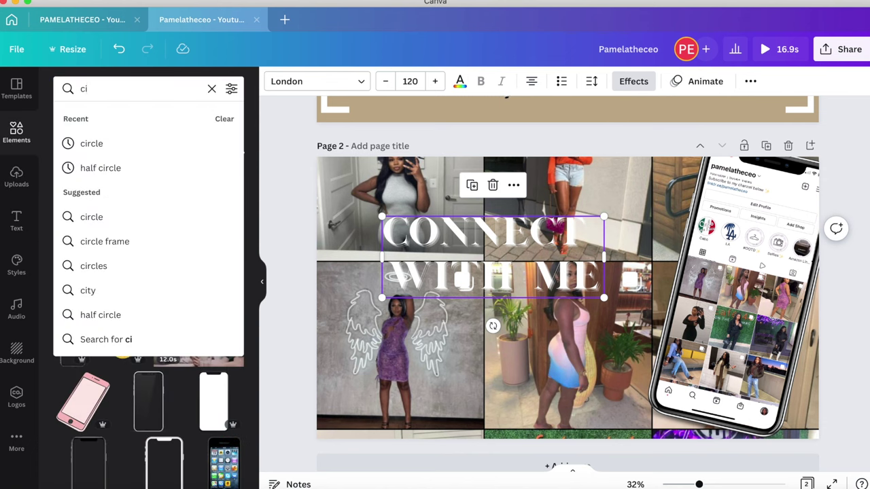
click(83, 148)
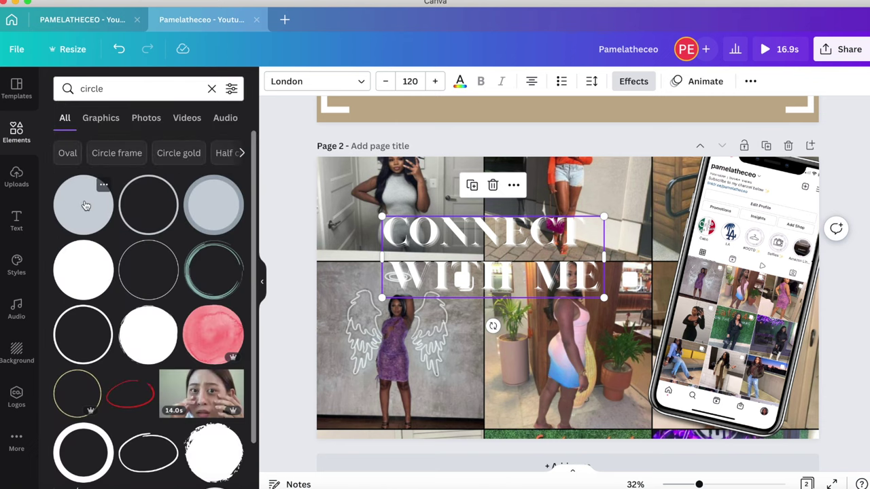
click(86, 206)
drag(454, 360, 420, 356)
drag(363, 299, 386, 338)
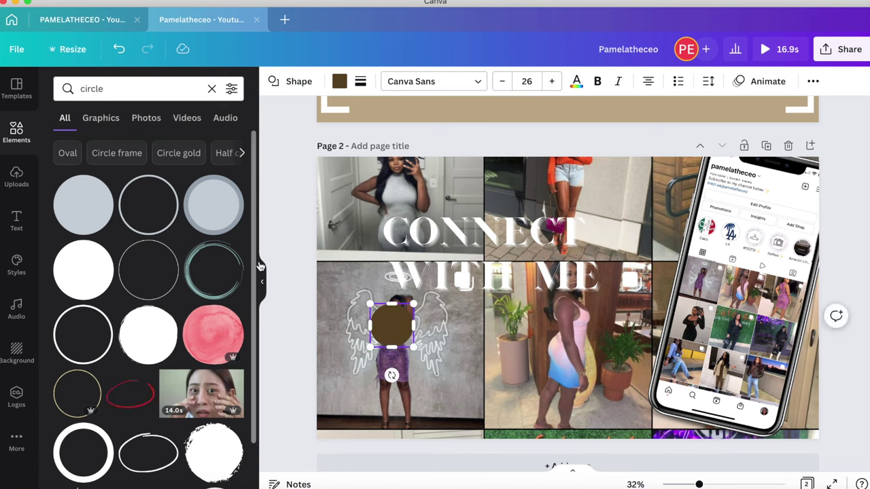
Duplicate the brown circle and move the copy just below the original
click(814, 82)
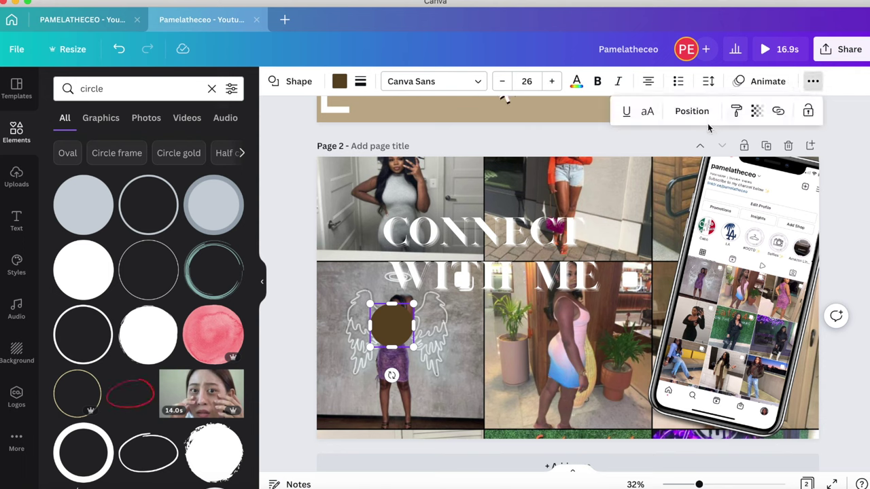
click(395, 330)
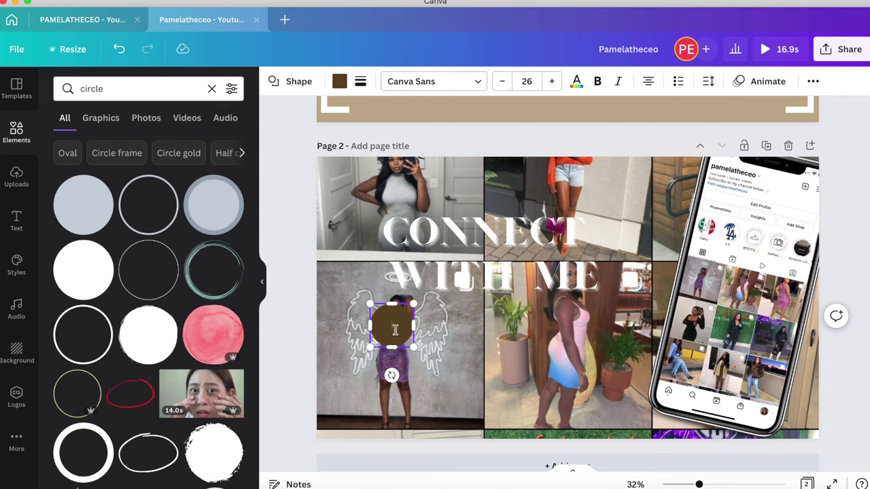
click(412, 333)
click(391, 327)
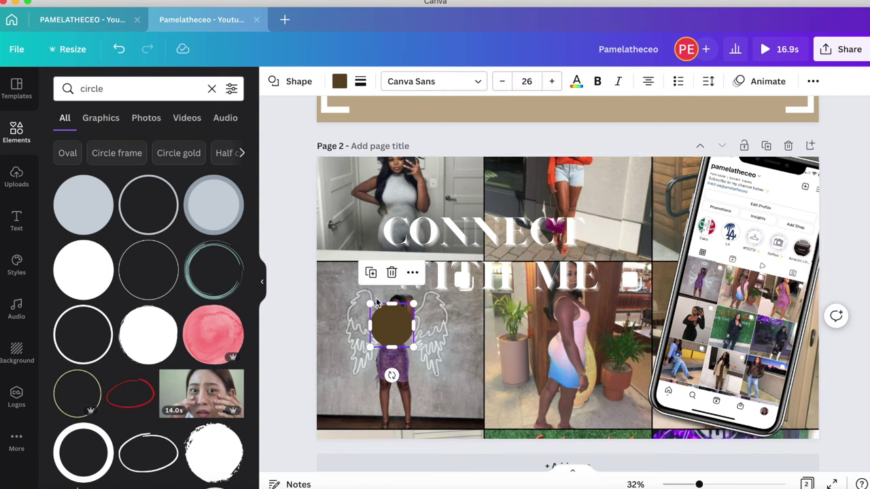
click(371, 274)
drag(398, 337, 394, 387)
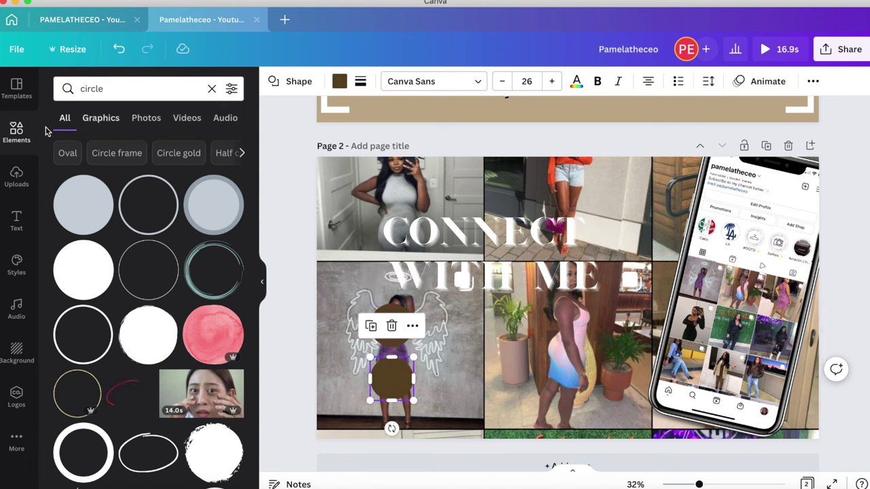
Search Elements for 'tab' and place the pink rounded bar under the CONNECT WITH ME title
click(111, 89)
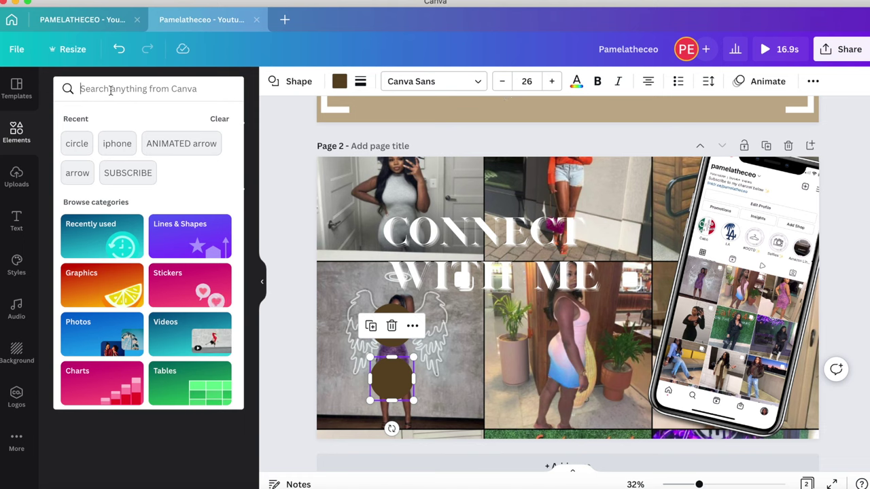
text(tab)
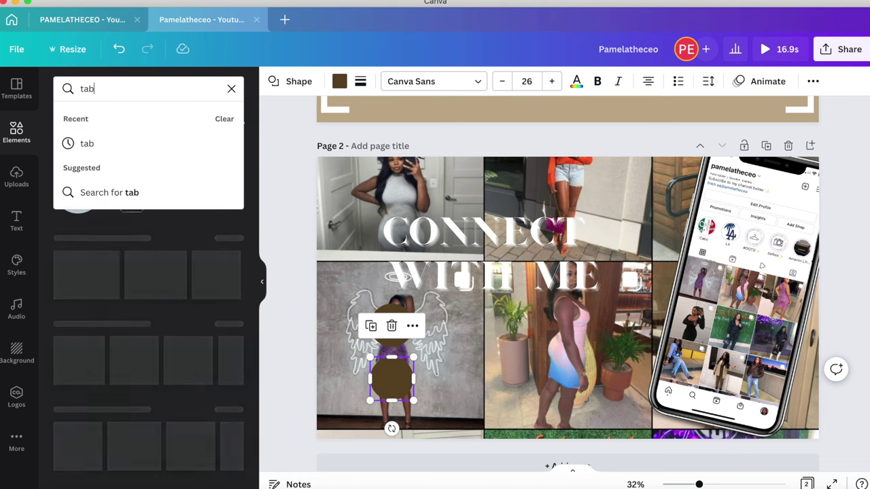
key(Return)
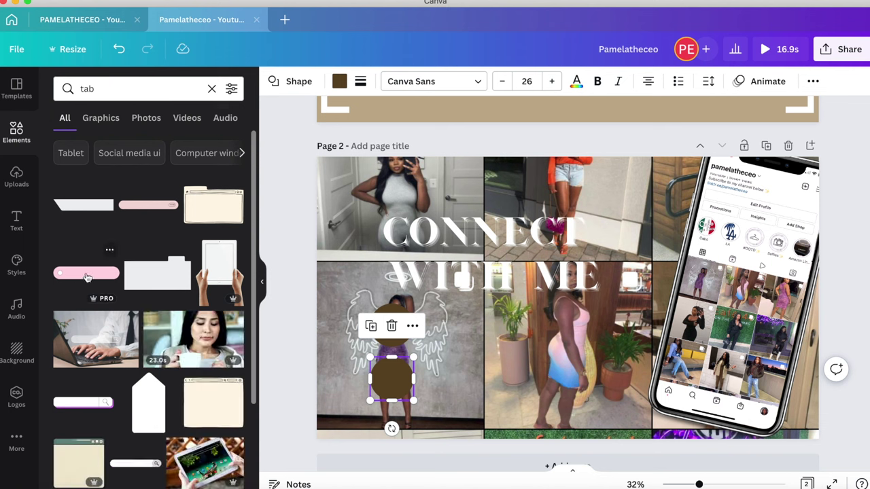
click(87, 274)
click(558, 272)
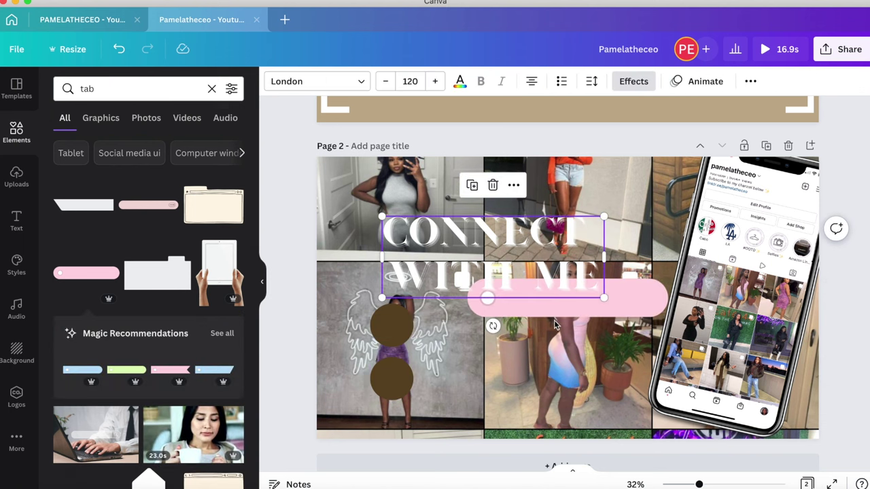
click(617, 302)
drag(617, 301, 536, 331)
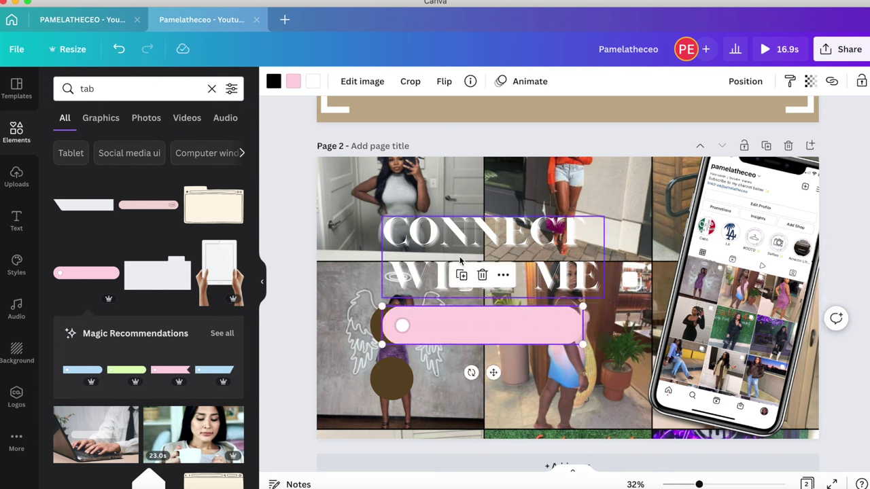
Send the pink bar backward behind the upper brown circle
click(745, 80)
click(709, 118)
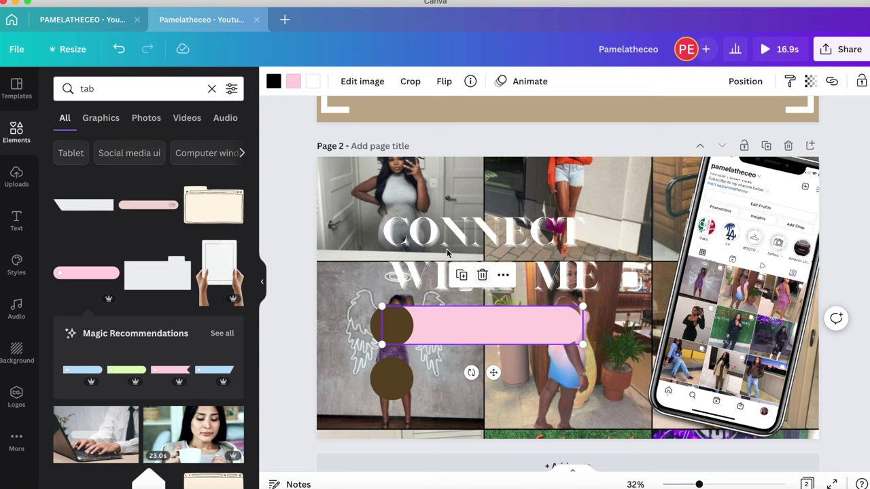
click(17, 177)
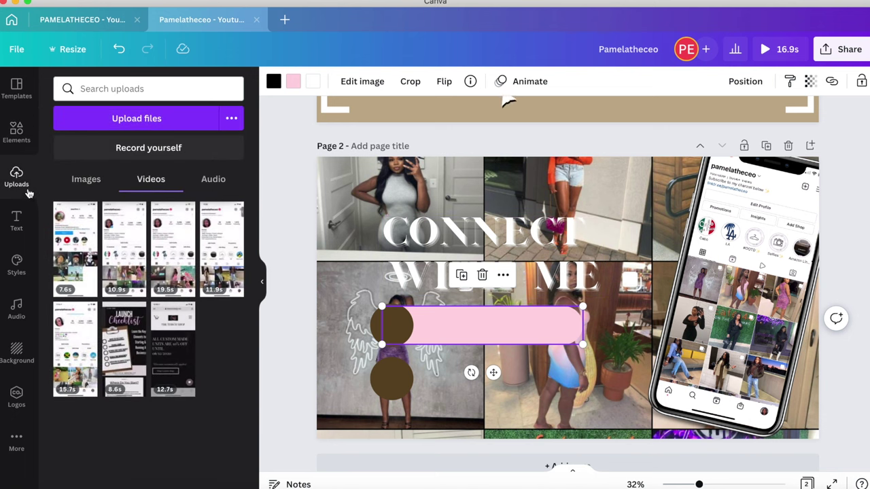
click(19, 136)
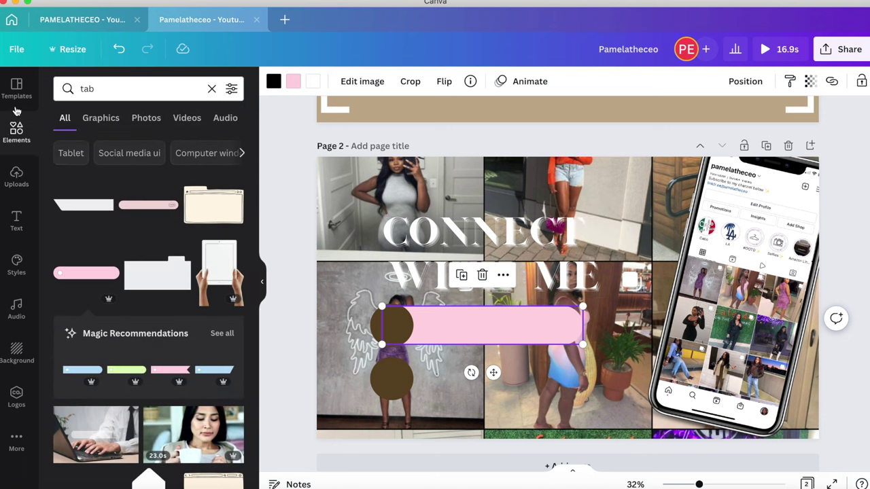
click(17, 226)
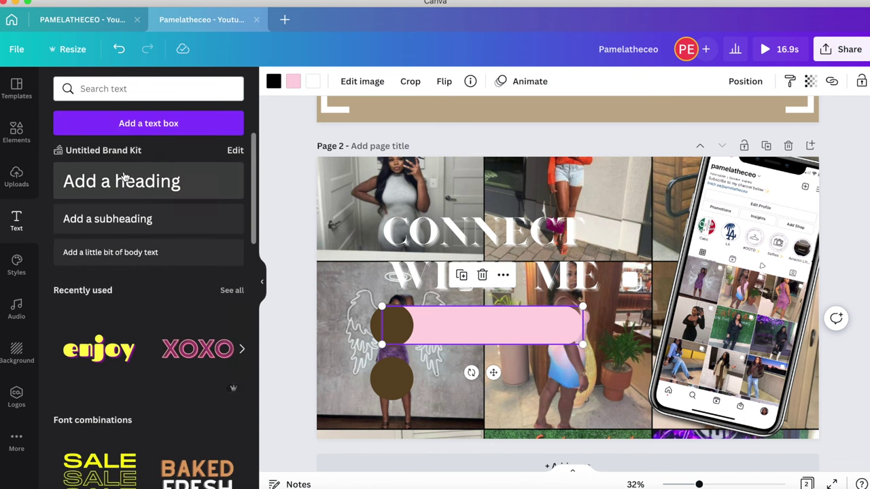
Add a heading text box on page 2 and type the account's @ handle, fixing its last letter
click(178, 189)
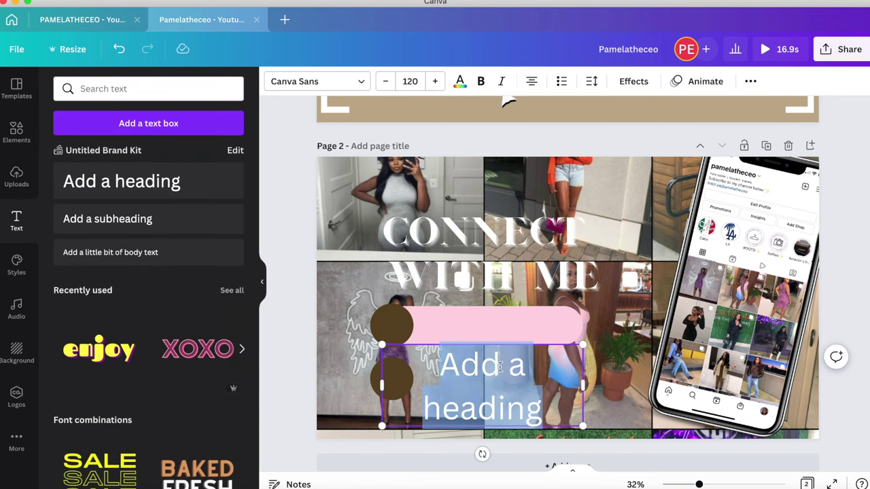
text(@)
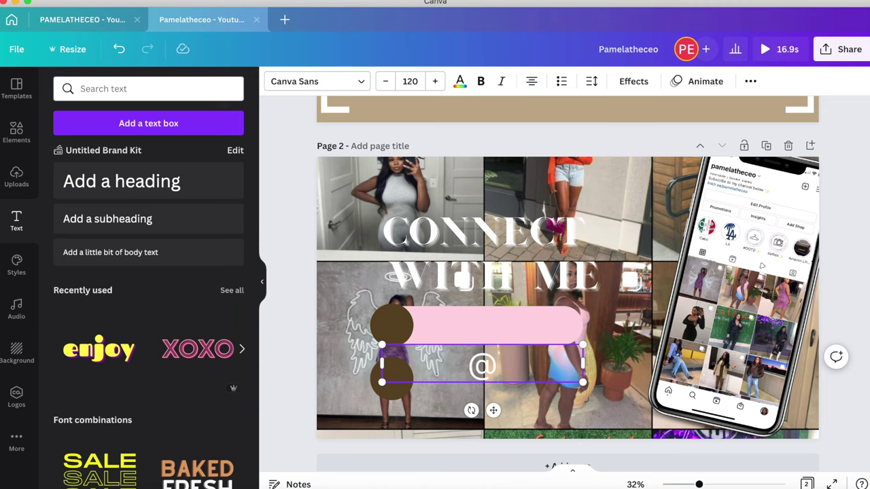
text(PAMELAT)
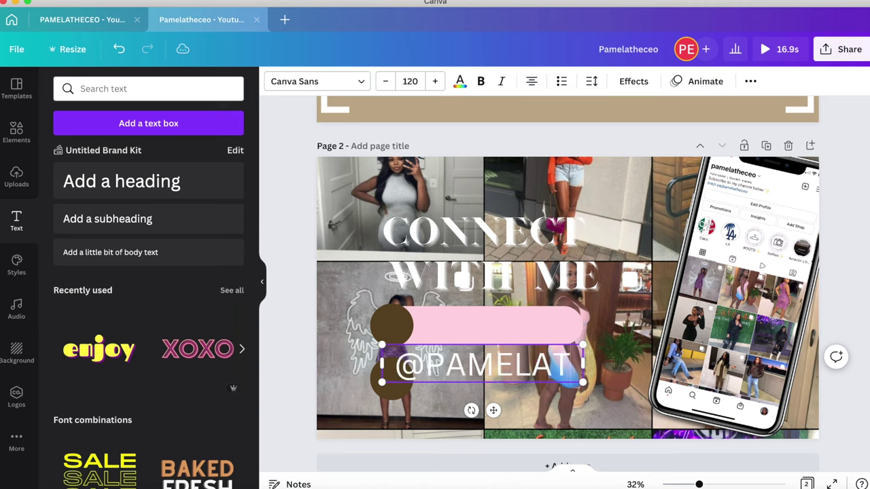
text(HECEP)
key(BackSpace)
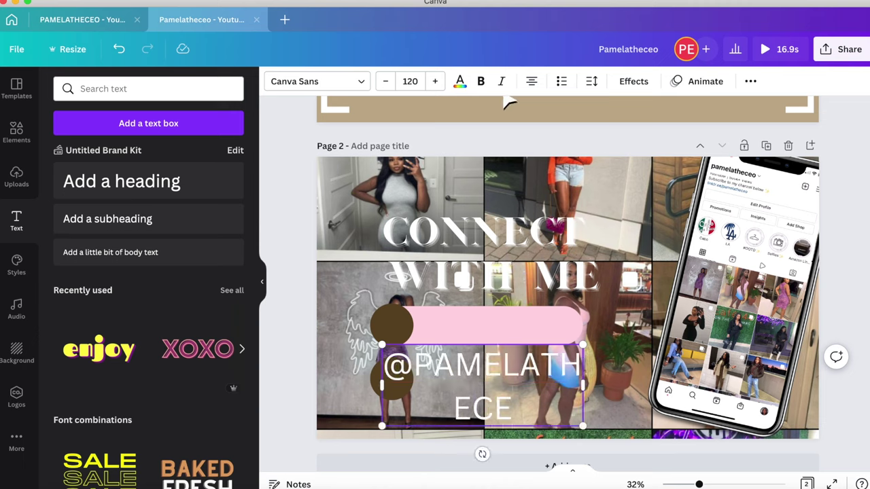
text(O)
click(326, 81)
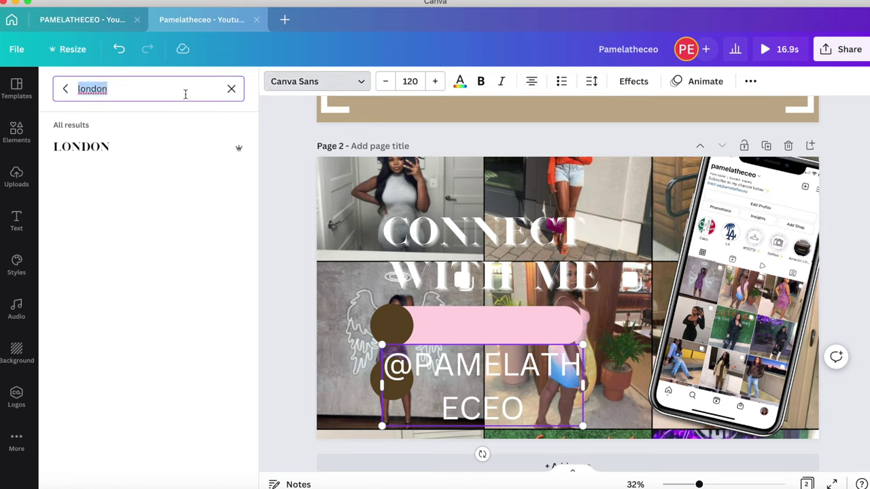
Set the handle in Livvic Bold, widen it to one line and move it onto the pink bar
text(LIVV)
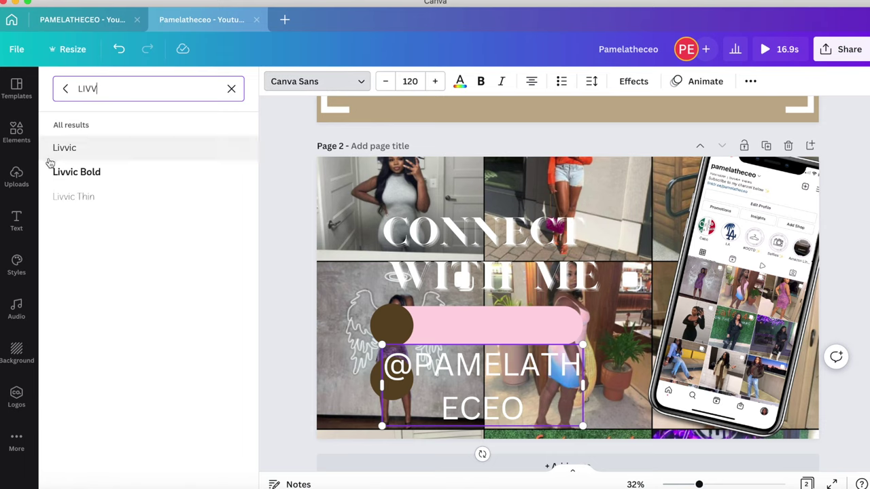
click(68, 173)
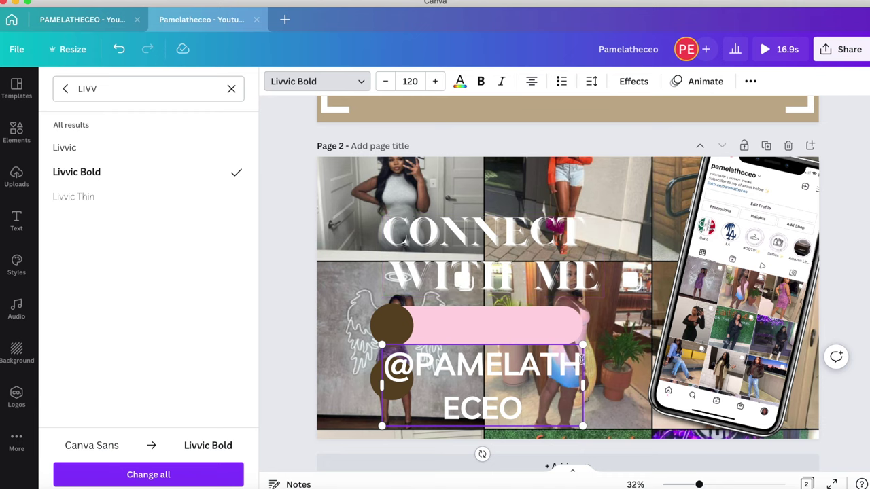
drag(584, 385, 550, 361)
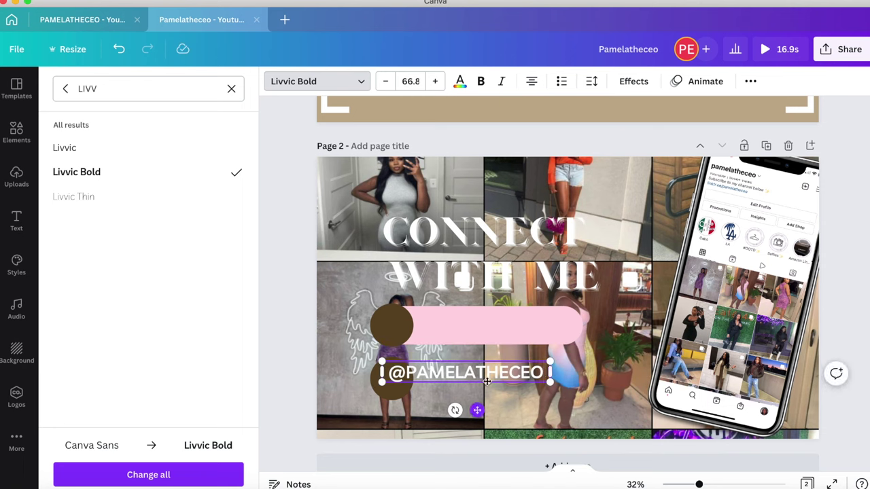
drag(487, 382, 509, 336)
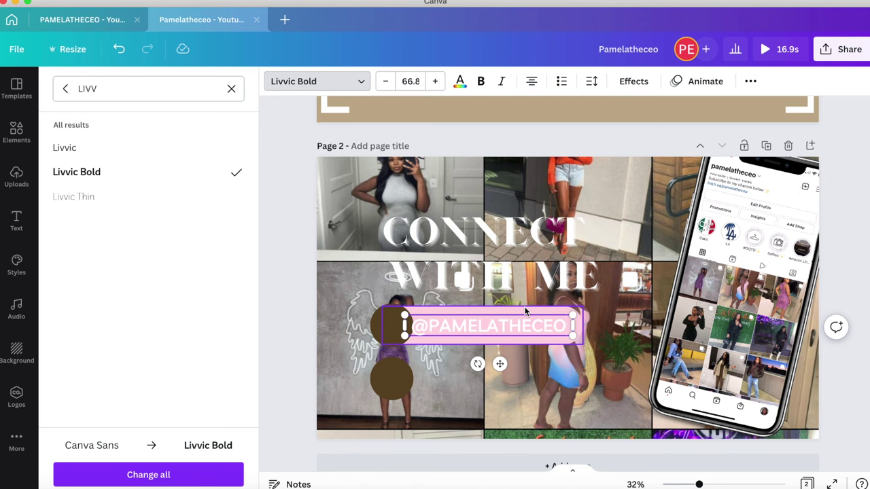
Recolour the bar beige, make the handle text black, and resize and nudge it on the bar
click(524, 311)
click(292, 81)
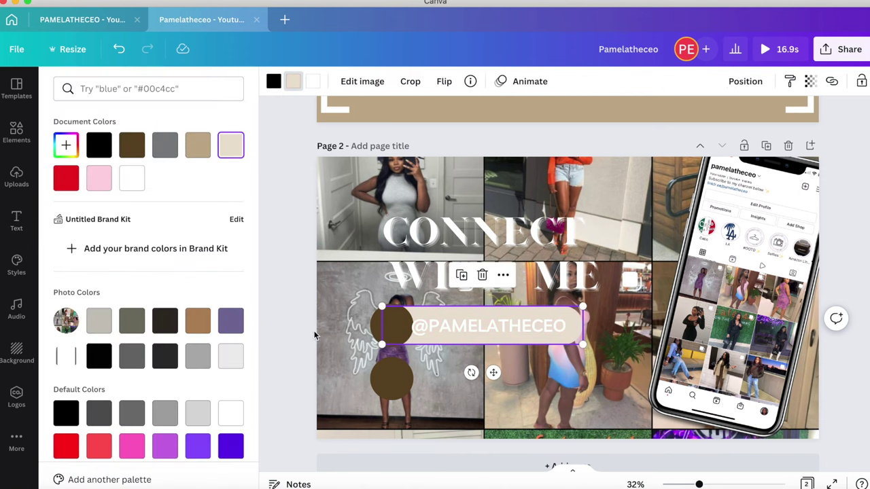
click(478, 332)
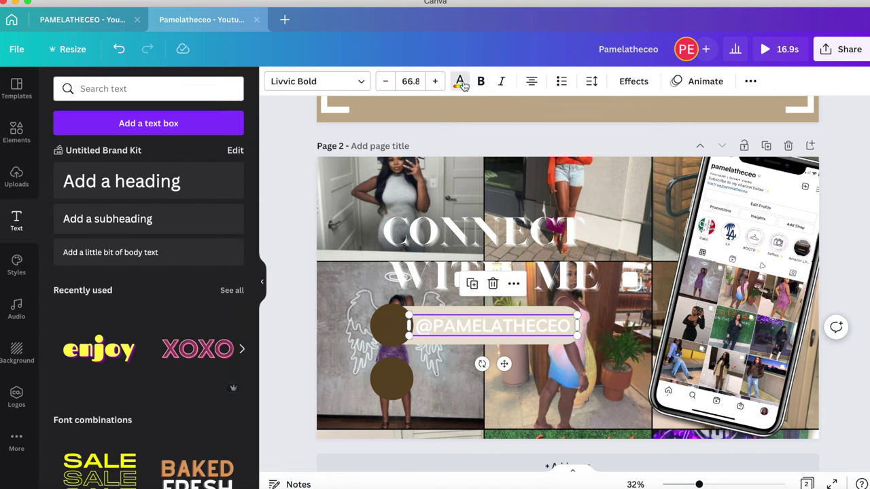
click(95, 150)
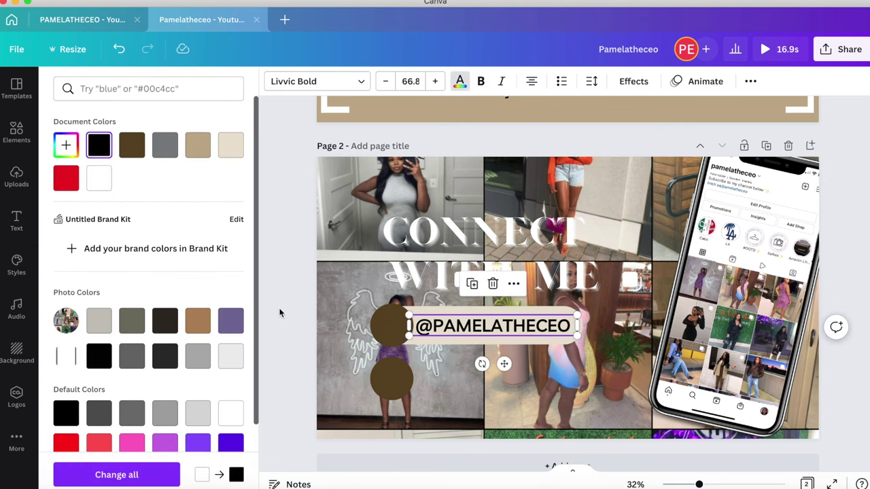
click(405, 379)
click(514, 332)
drag(577, 314, 557, 319)
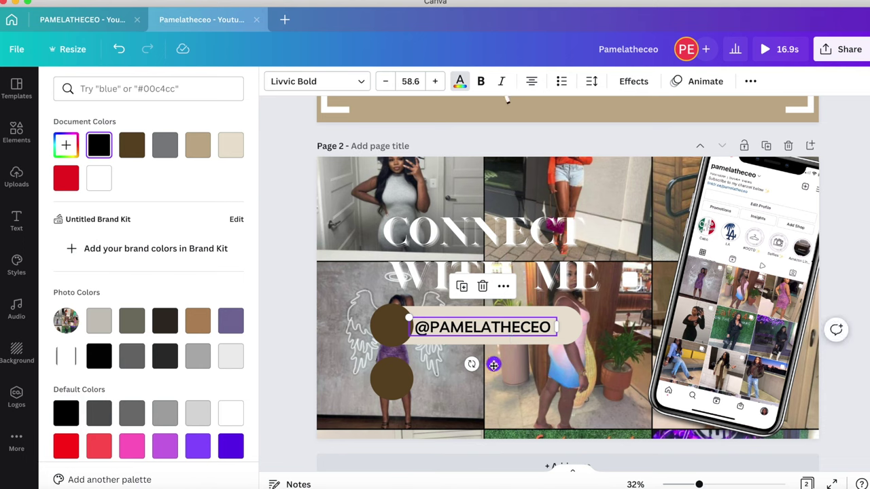
drag(494, 365, 499, 364)
click(373, 338)
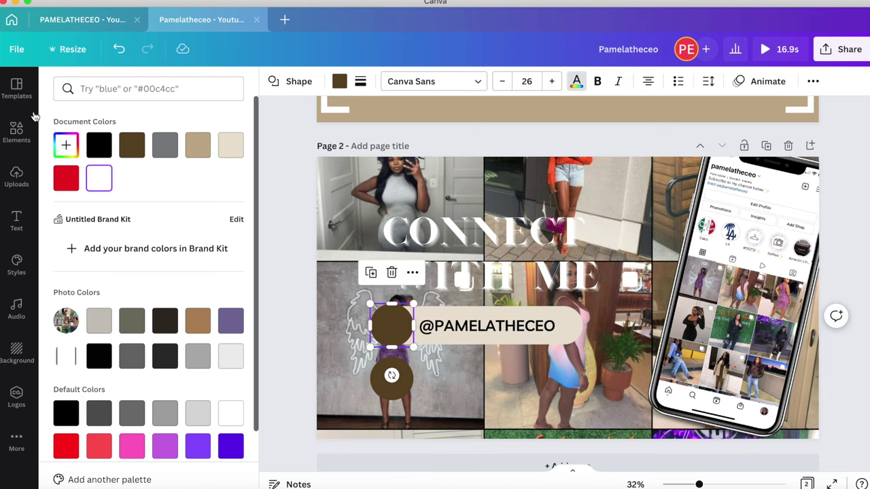
Search Elements for 'INSTAG' and add the black Instagram logo to page 2
click(18, 130)
click(110, 89)
text(tab)
key(Return)
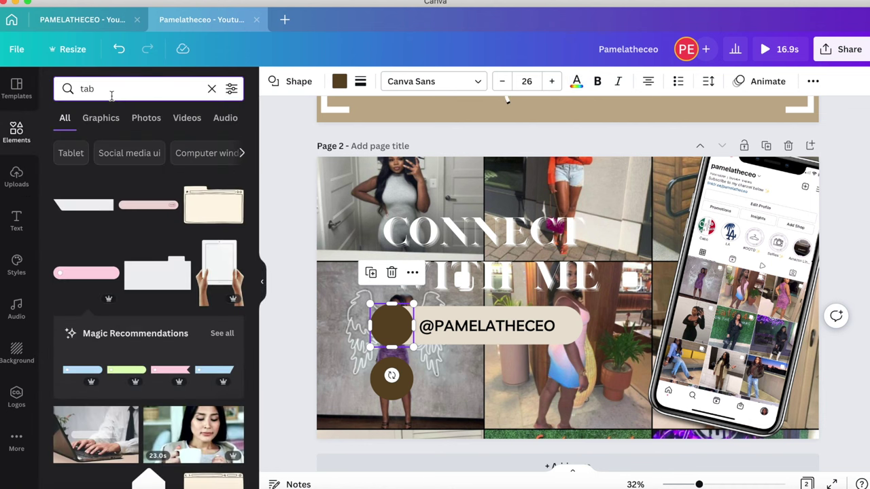
key(BackSpace)
key(BackSpace)
key(BackSpace)
text(I)
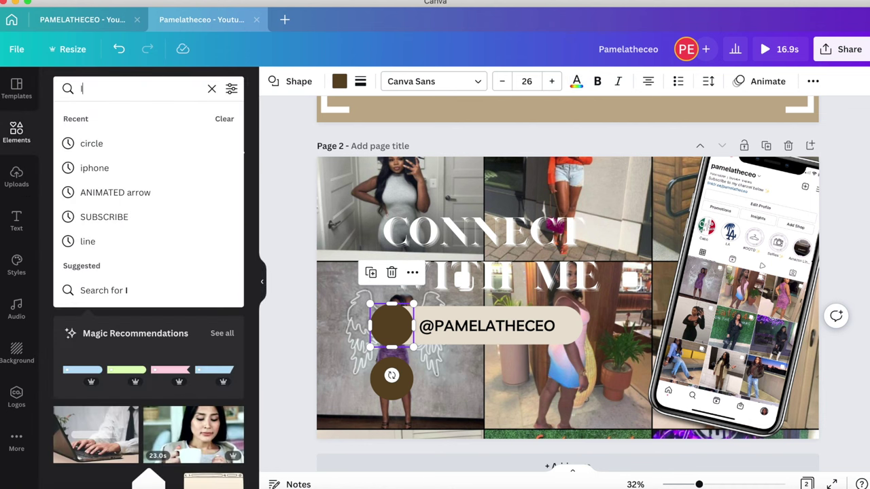
text(NSTAGRAM)
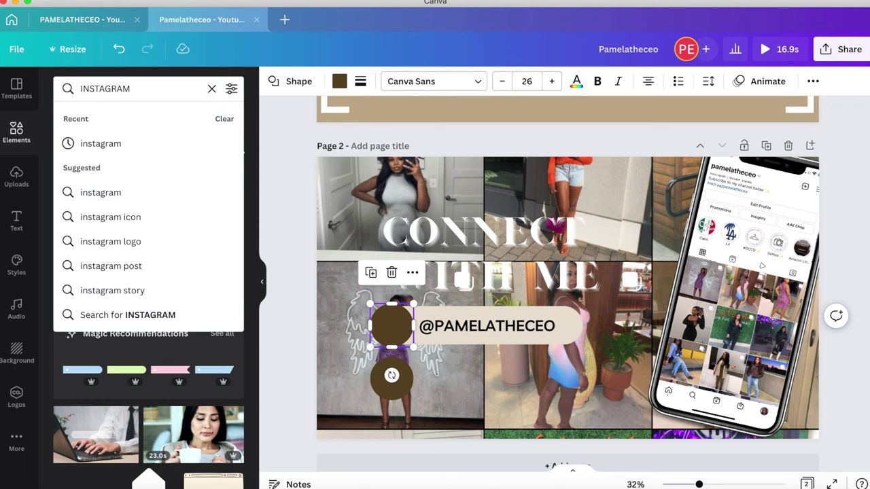
key(Return)
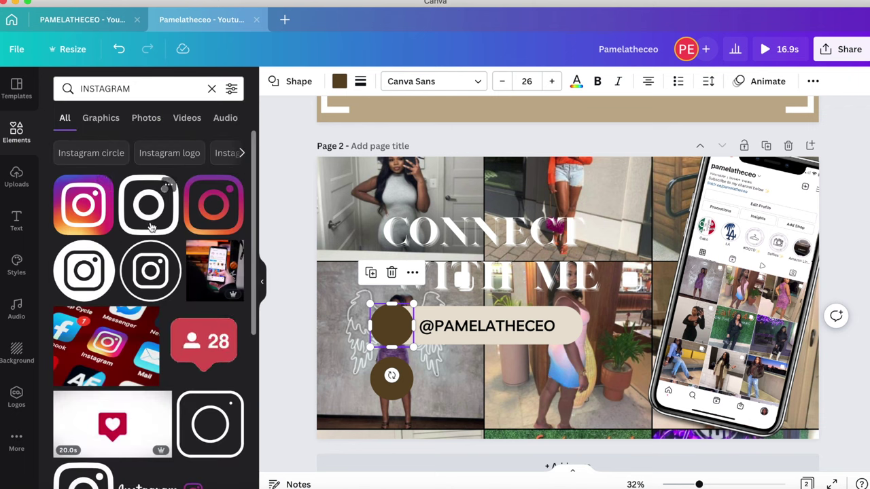
click(151, 228)
Resize the Instagram logo onto the upper brown circle and colour it white
drag(624, 241, 531, 336)
drag(533, 382, 399, 361)
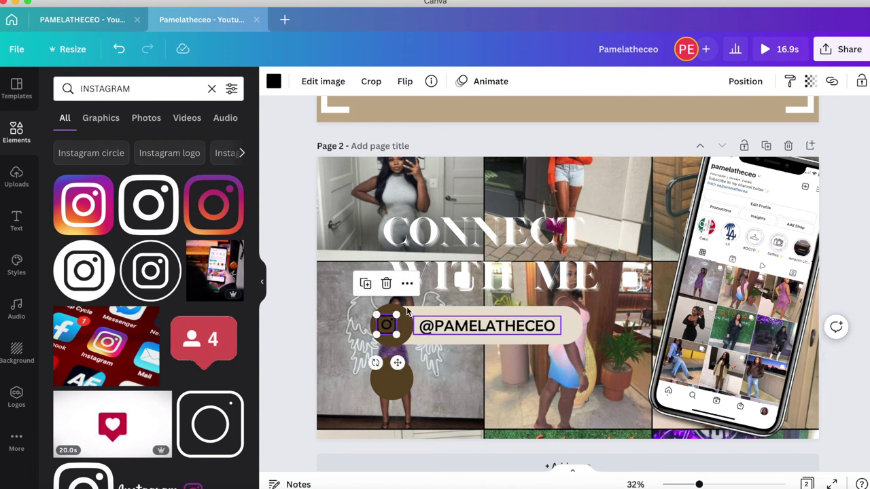
mouse_move(397, 314)
mouse_down()
mouse_move(407, 304)
mouse_move(395, 329)
mouse_up()
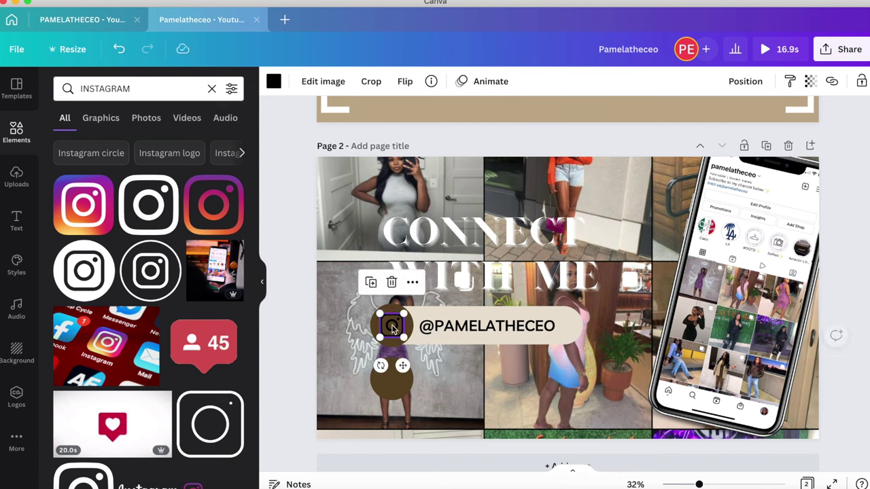
click(274, 81)
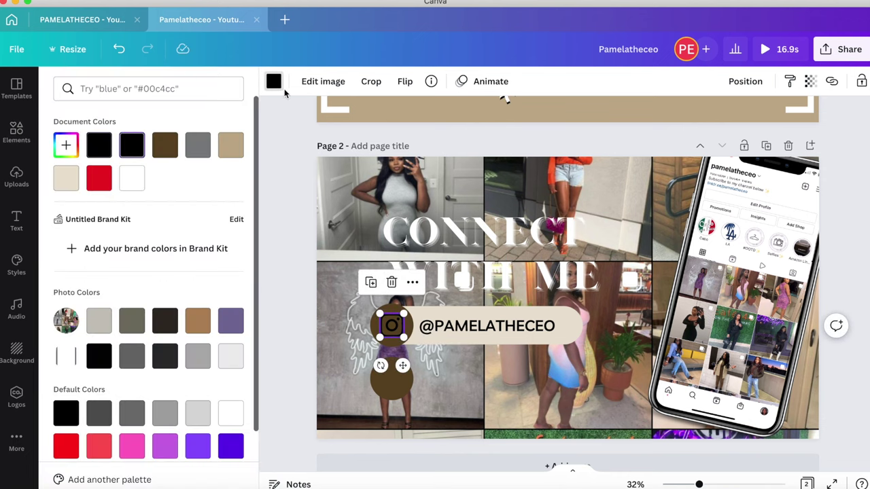
click(133, 178)
click(364, 347)
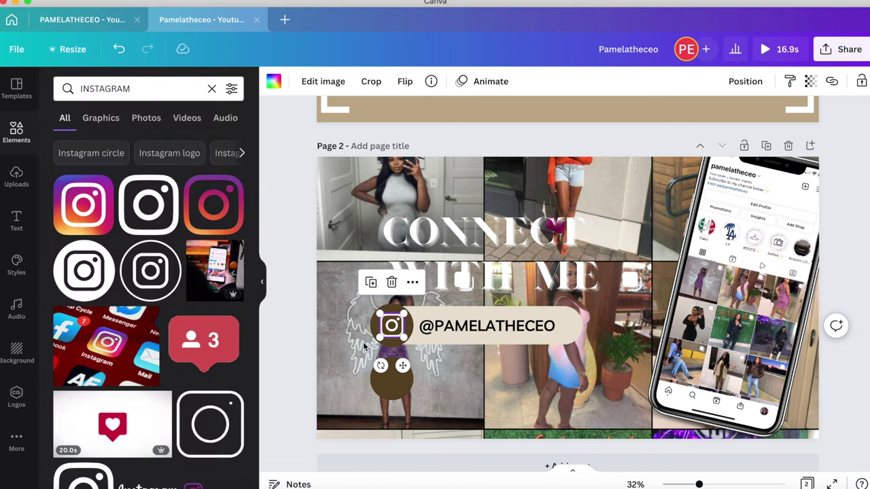
click(347, 374)
click(139, 89)
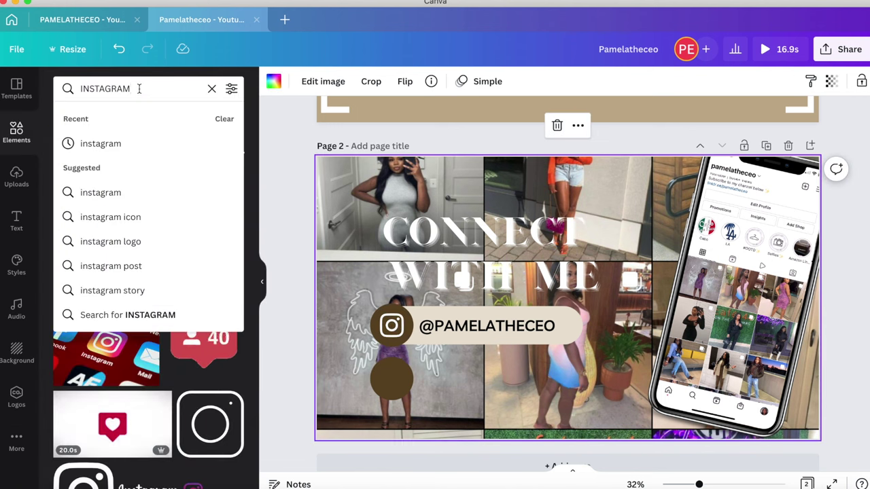
Search 'tiktok', add the outline logo, shrink it onto the lower brown circle and make it white
key(BackSpace)
key(BackSpace)
key(BackSpace)
key(BackSpace)
key(BackSpace)
key(BackSpace)
key(BackSpace)
key(BackSpace)
key(BackSpace)
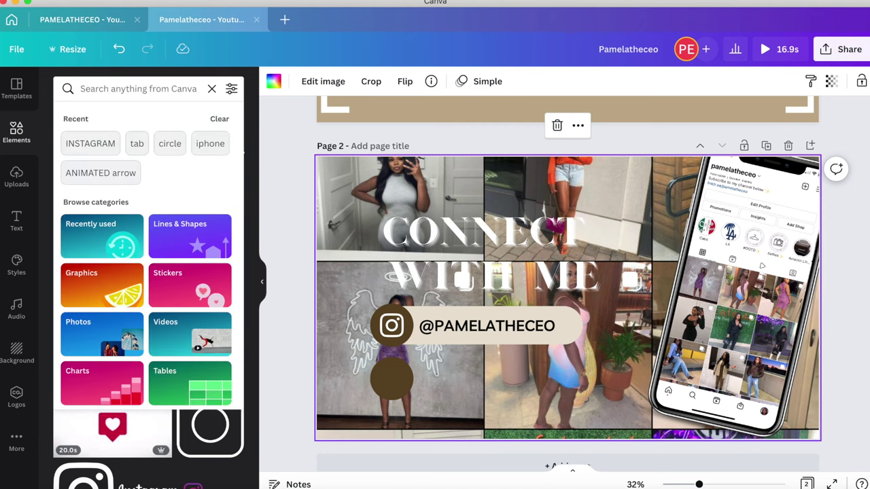
text(TIKTOK)
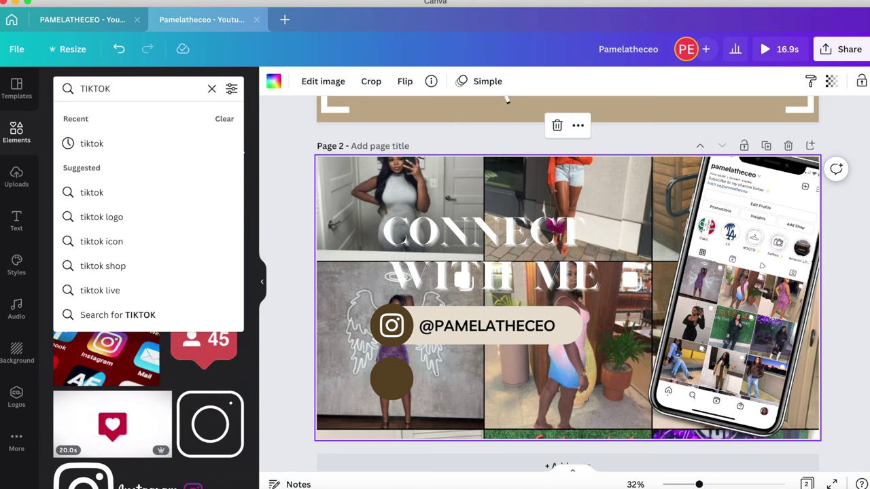
click(135, 144)
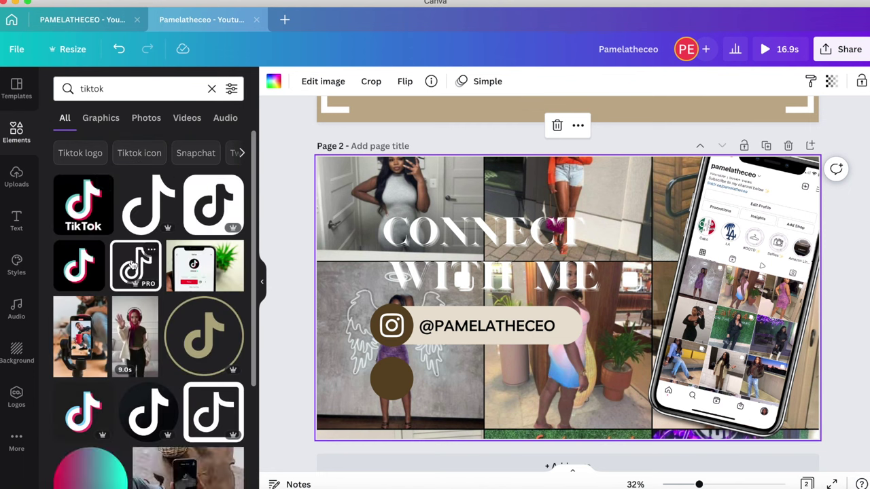
click(156, 265)
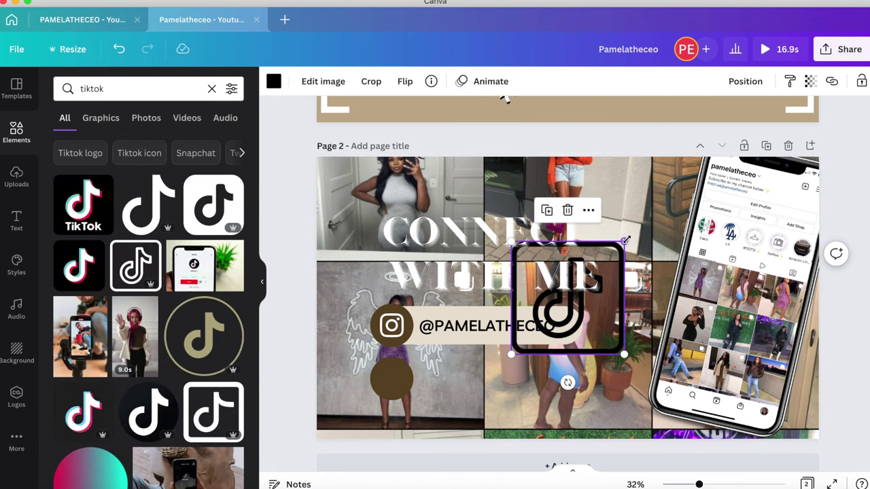
drag(622, 241, 546, 297)
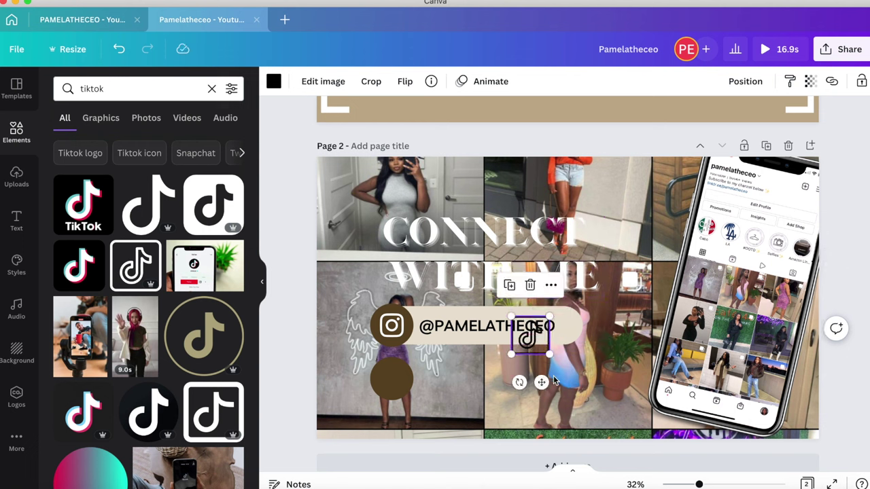
drag(530, 335, 397, 374)
click(274, 82)
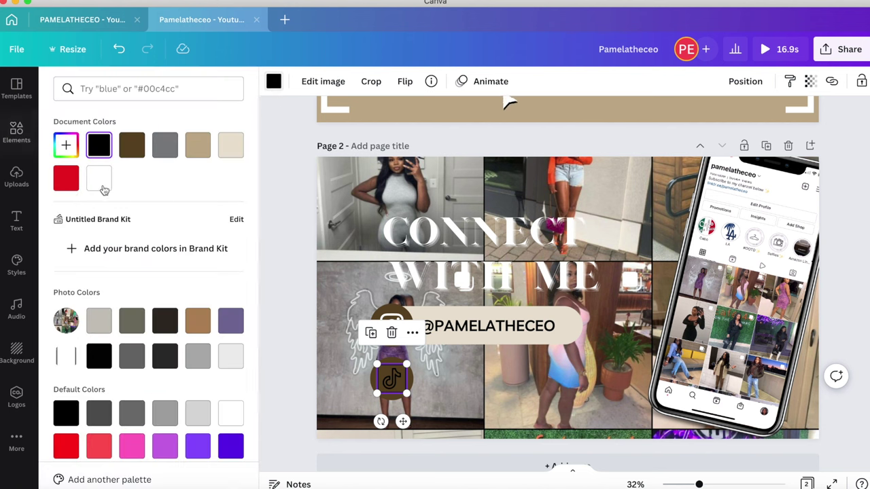
click(99, 181)
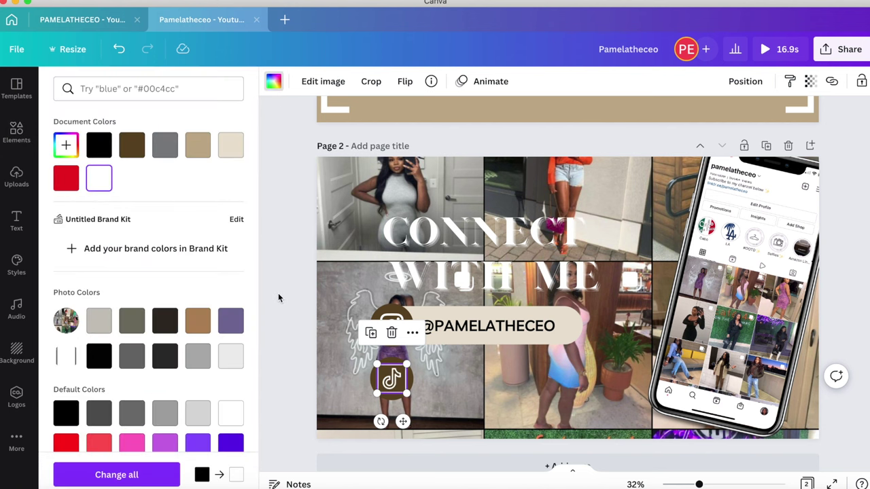
key(Escape)
click(572, 331)
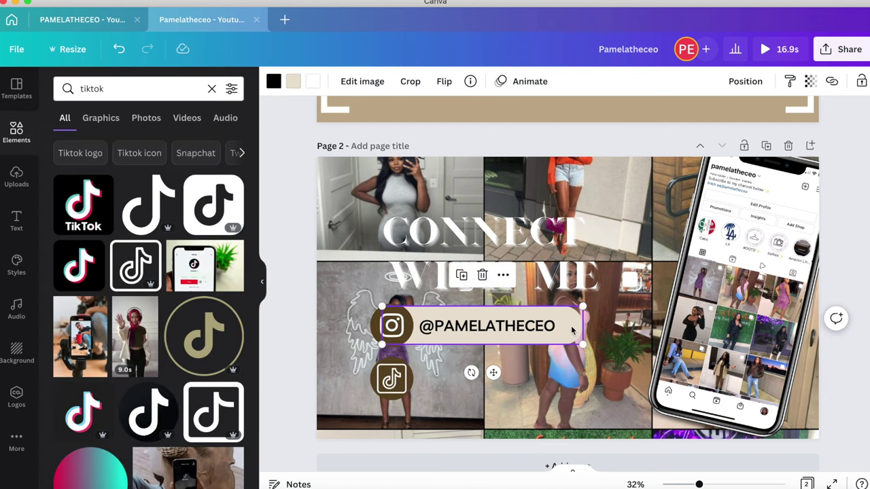
Duplicate the pill bar, move the copy down and send it behind the TikTok circle
click(462, 275)
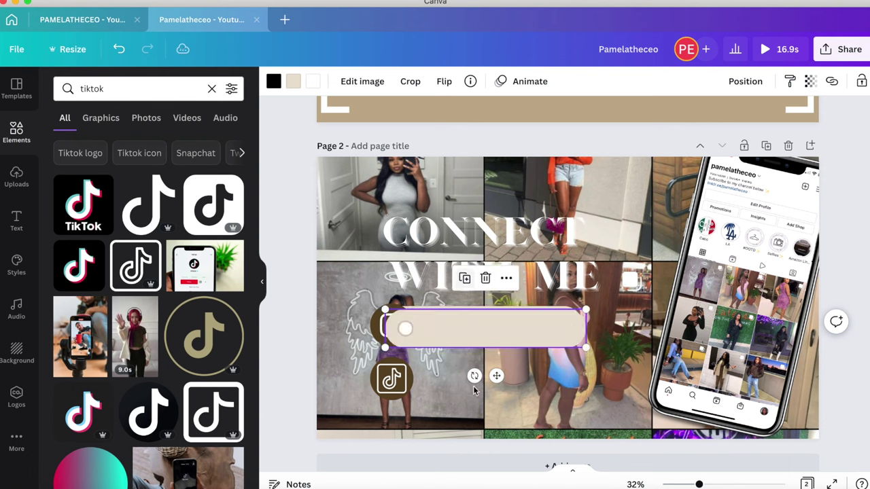
drag(503, 331, 493, 382)
click(748, 83)
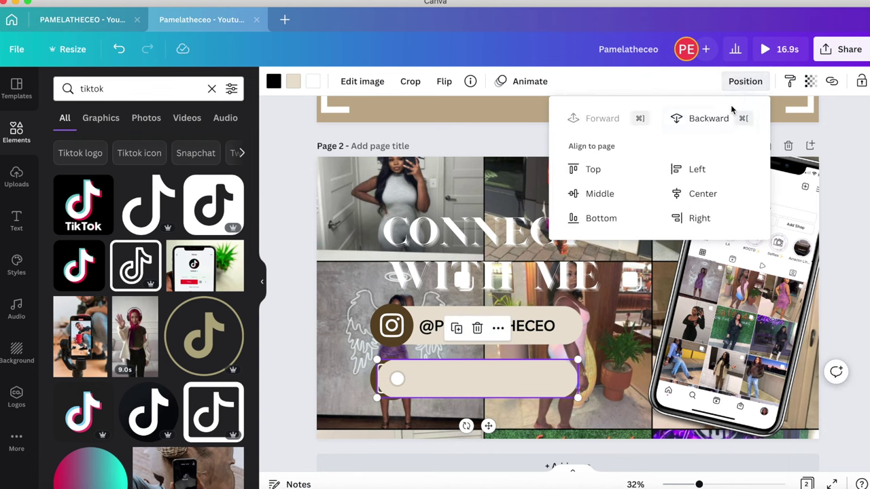
click(724, 118)
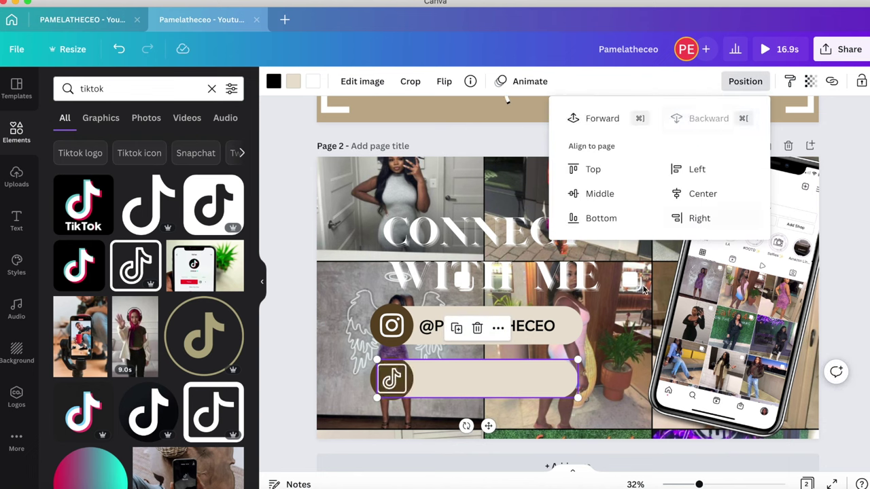
Duplicate the handle text, move it onto the TikTok bar and change its last letter to 'L'
click(553, 333)
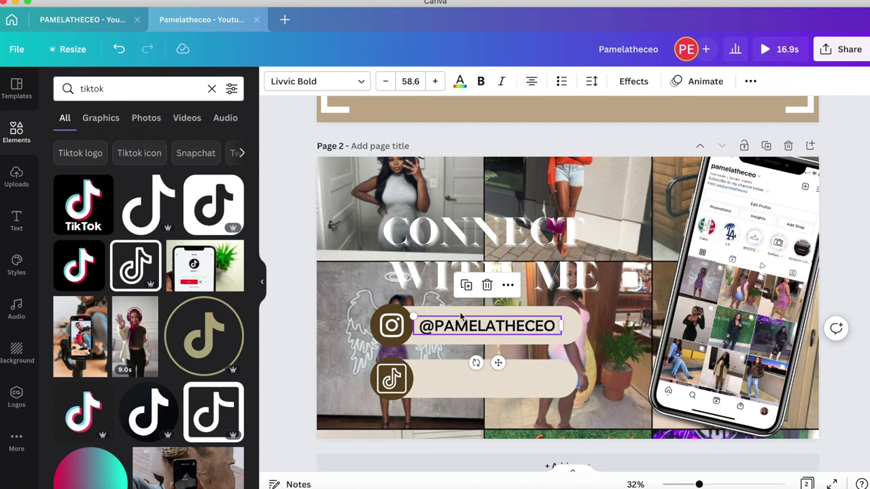
click(466, 284)
drag(500, 365, 498, 415)
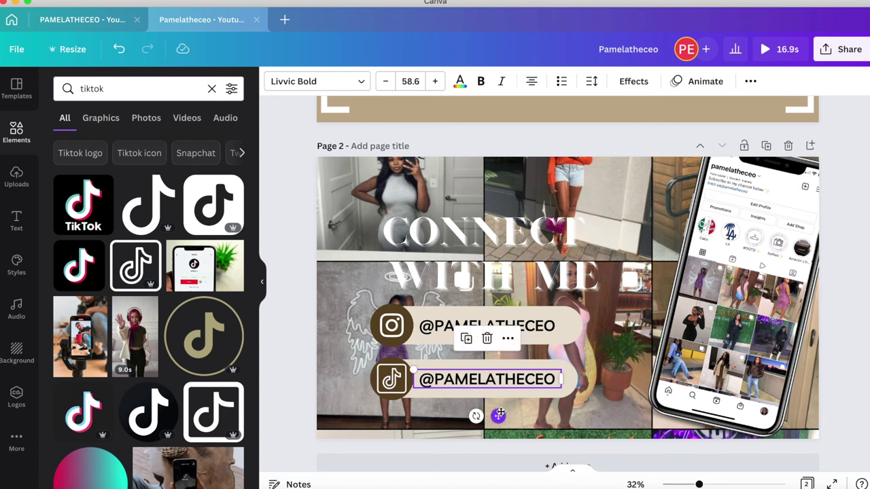
click(537, 378)
key(BackSpace)
text(L)
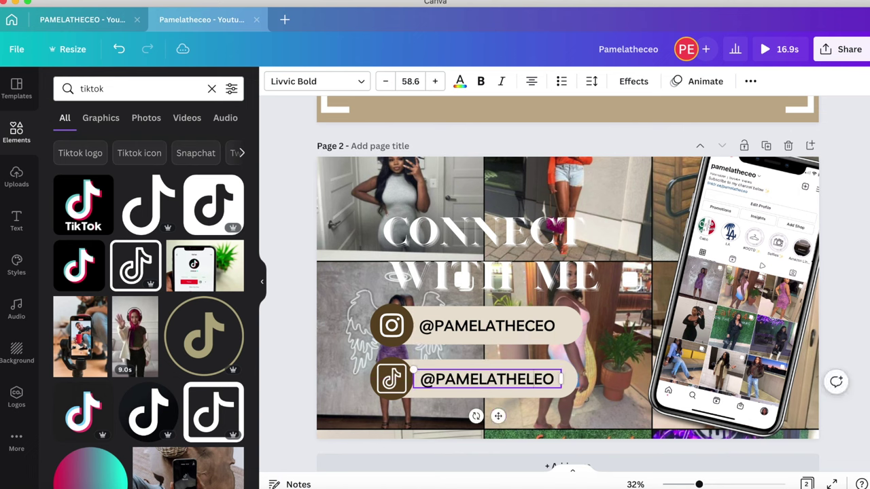
click(296, 313)
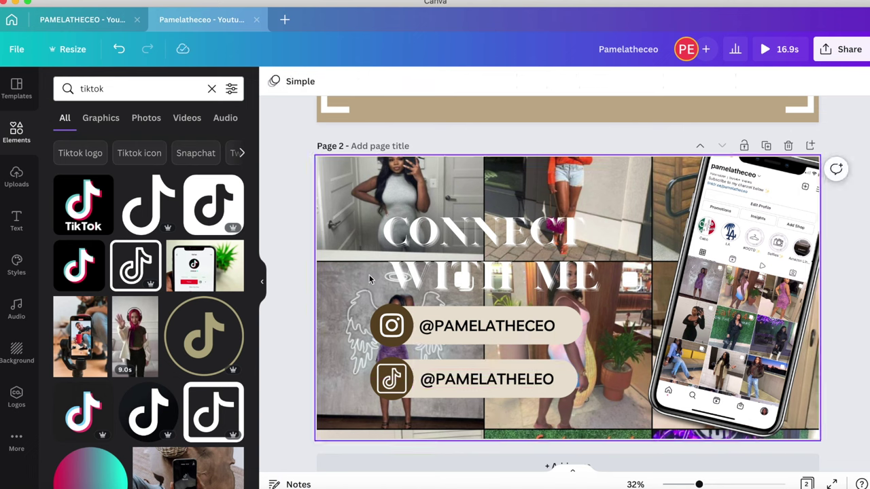
Search Elements for 'square' and add a plain square shape to page 2
click(395, 269)
click(342, 262)
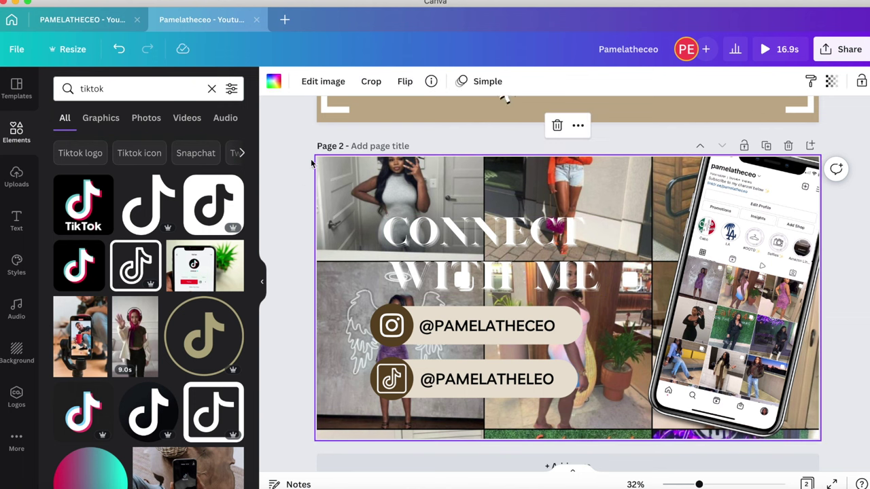
click(24, 138)
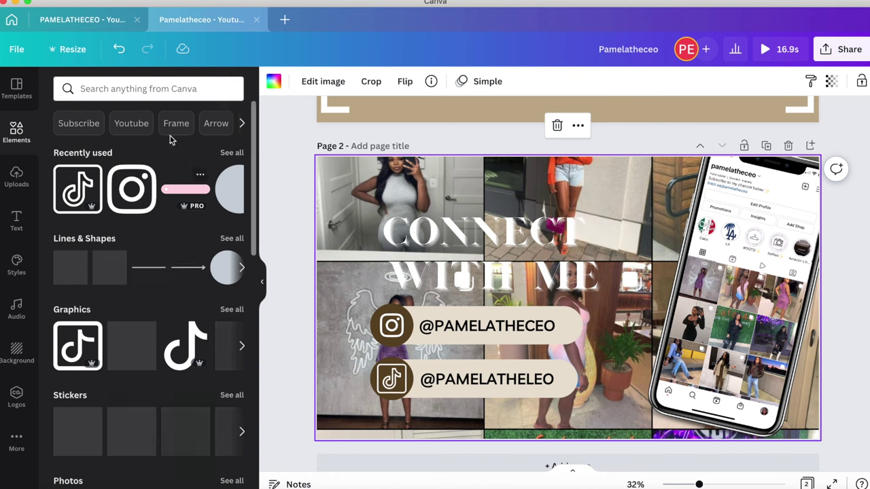
click(167, 87)
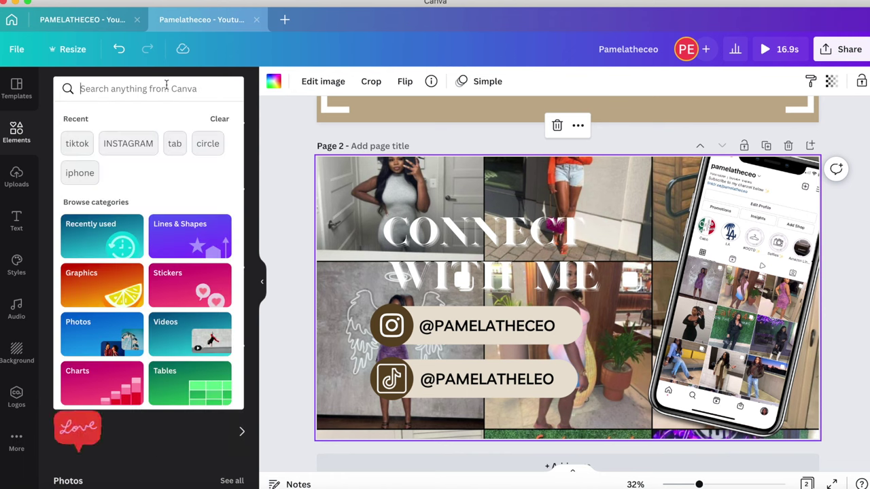
text(SQUARE)
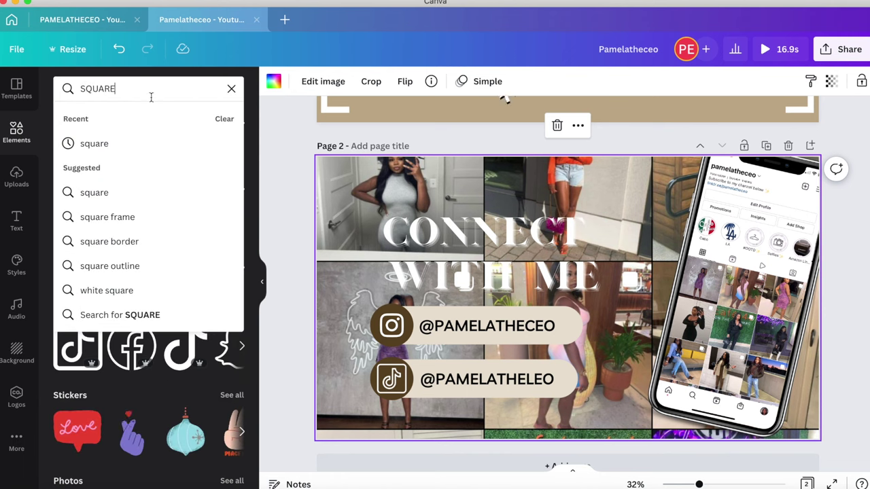
click(107, 143)
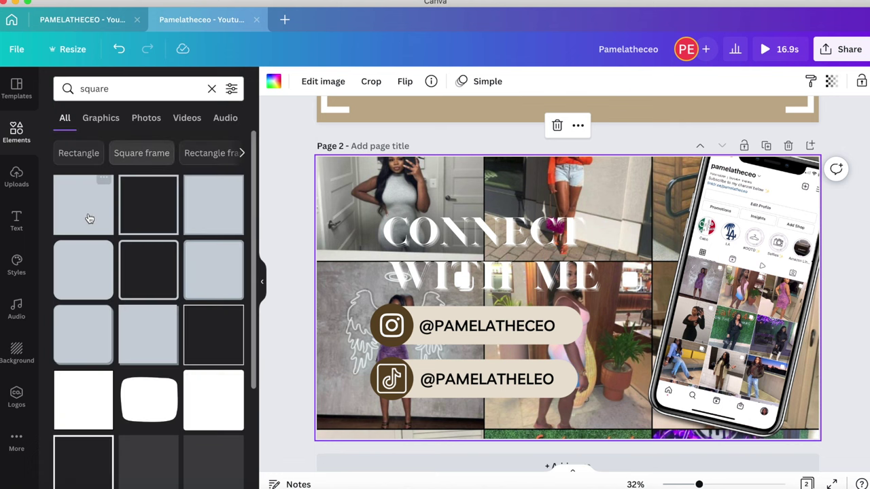
click(87, 217)
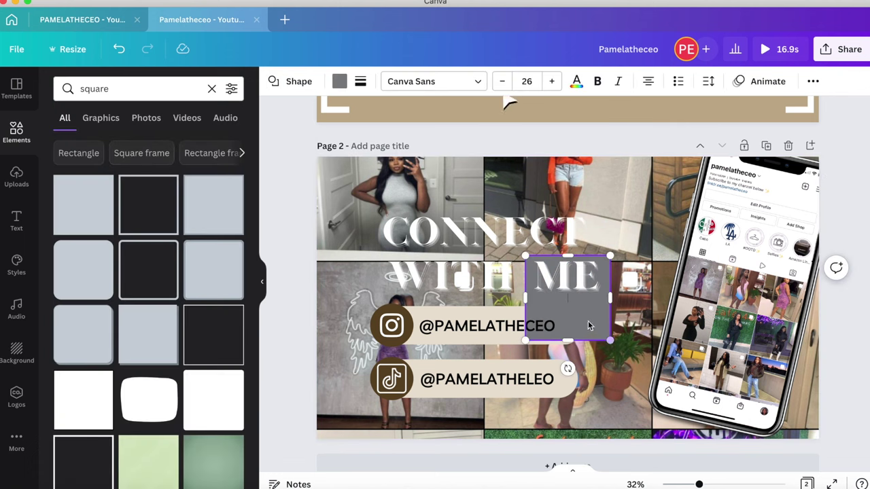
Colour the square tan and stretch it to cover the whole page past the edges
drag(611, 256, 668, 209)
click(340, 81)
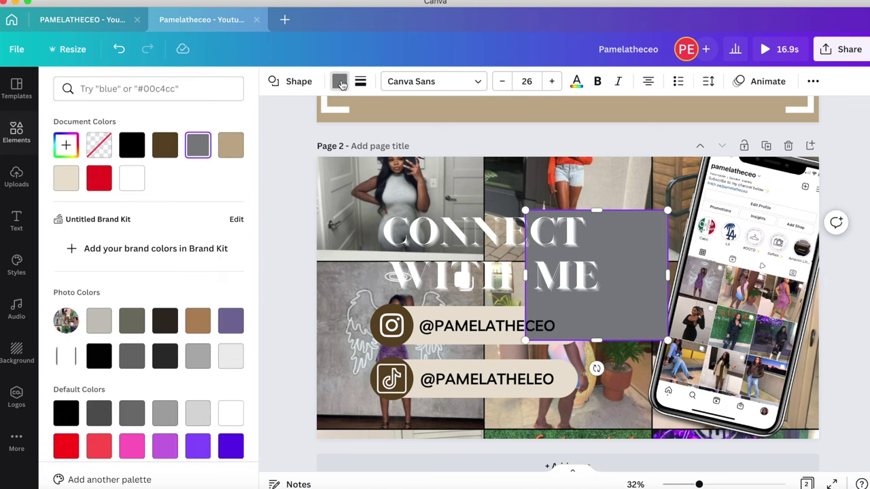
click(233, 141)
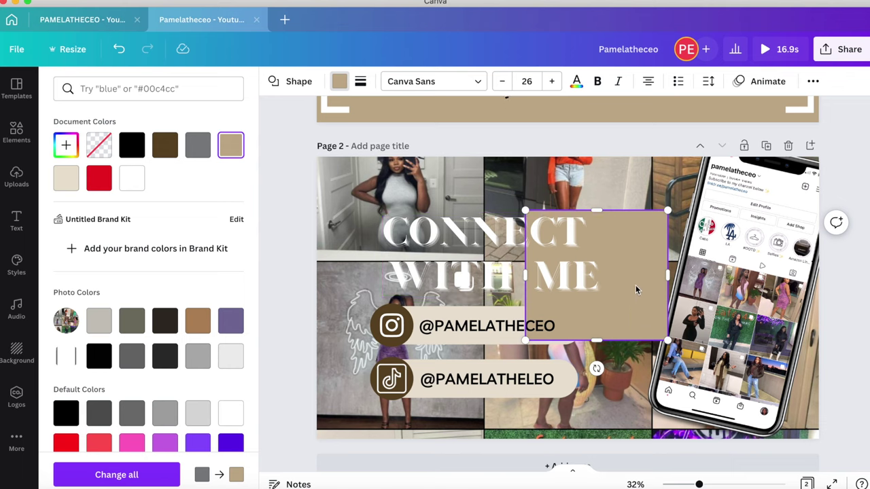
drag(667, 340, 855, 472)
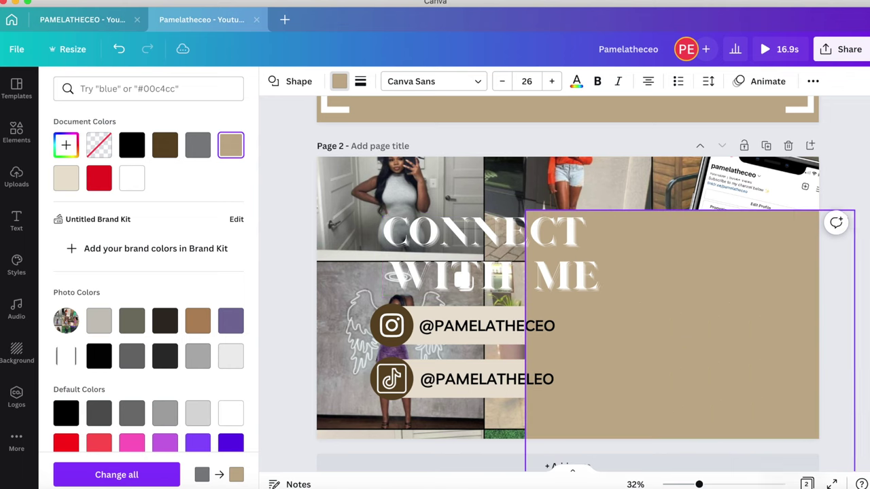
drag(714, 402, 489, 371)
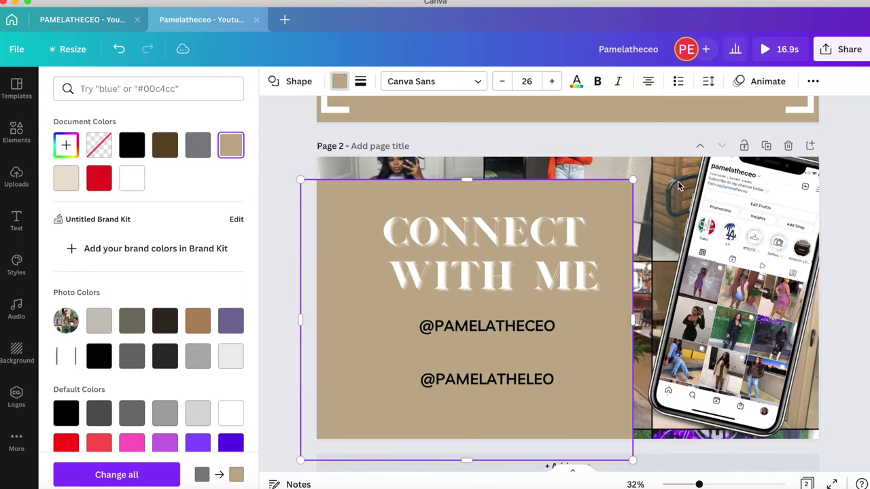
drag(632, 180, 862, 102)
drag(279, 100, 272, 95)
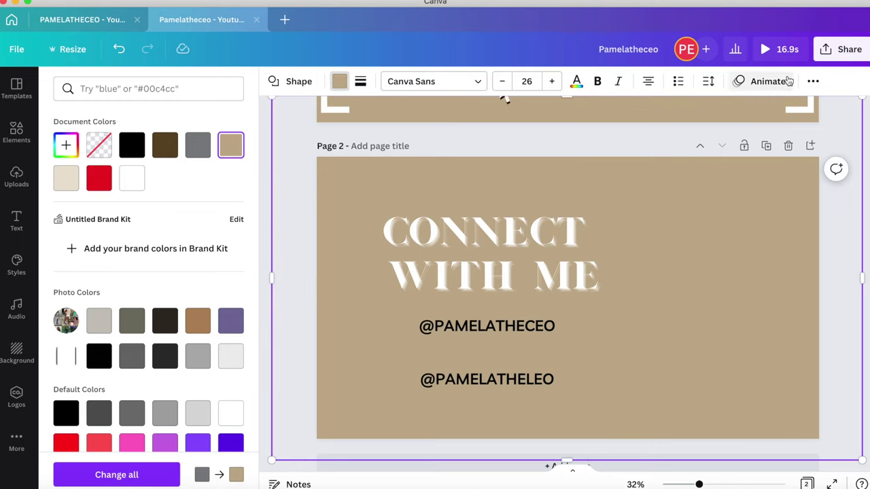
Send the tan rectangle back layer by layer until it sits at the bottom of page 2
click(813, 81)
click(691, 111)
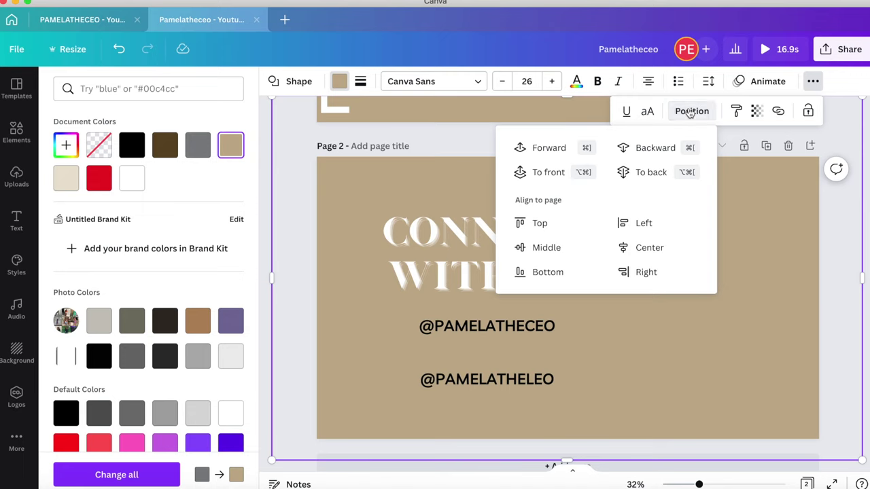
click(654, 151)
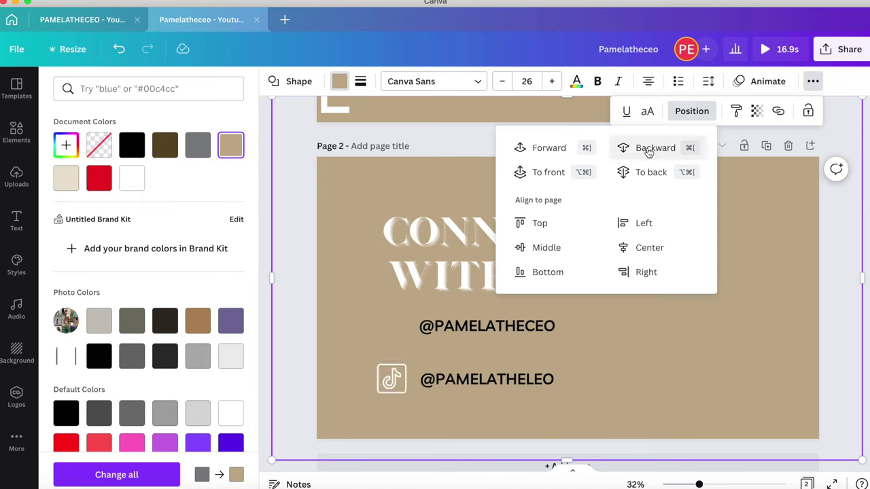
click(649, 151)
click(649, 151)
click(650, 151)
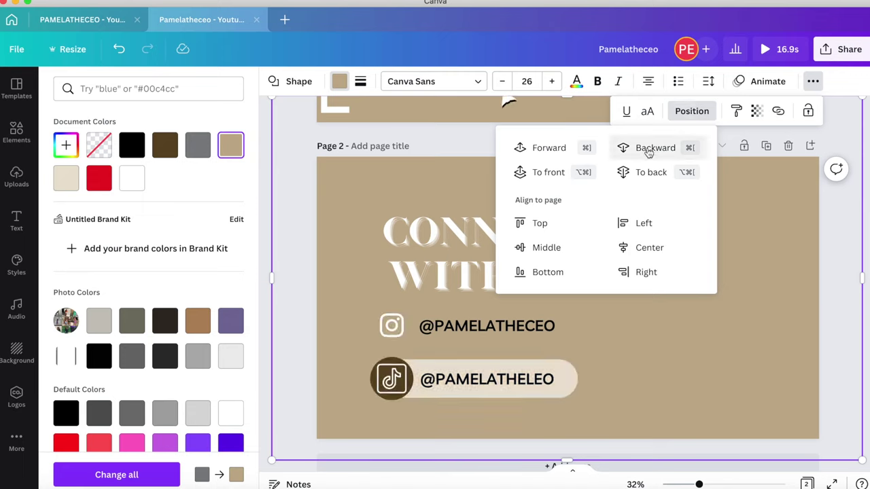
click(649, 150)
click(649, 151)
click(650, 151)
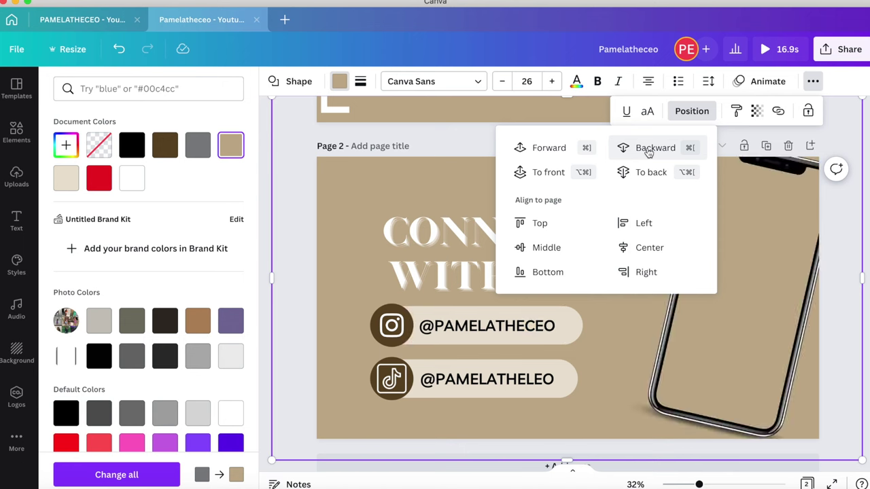
click(648, 151)
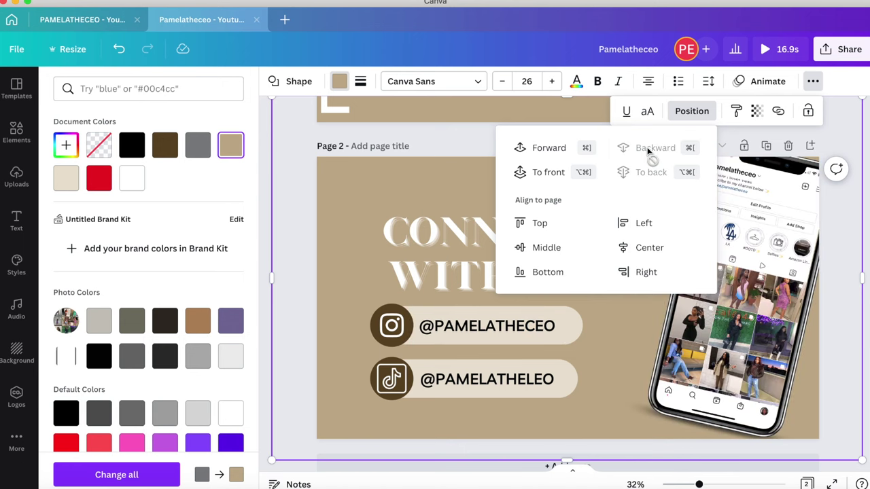
click(485, 143)
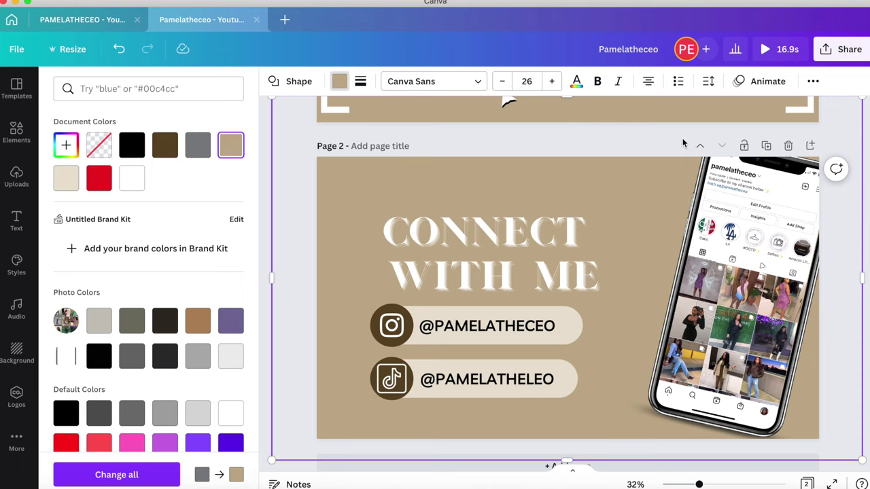
click(813, 81)
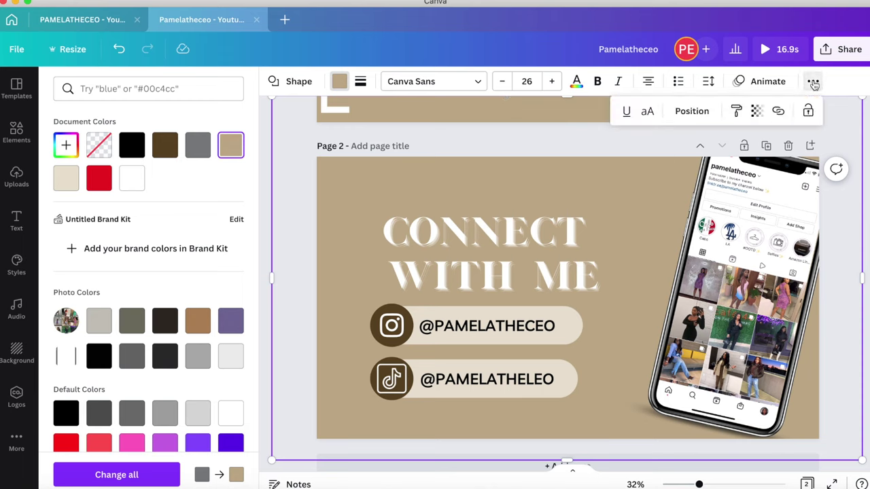
Set the tan overlay's transparency to about 65 so the collage shows faintly
click(760, 117)
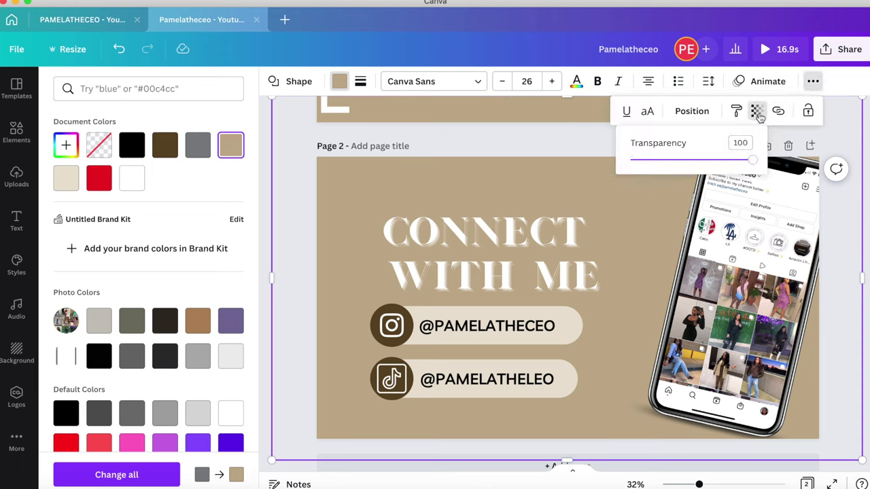
drag(751, 160, 709, 165)
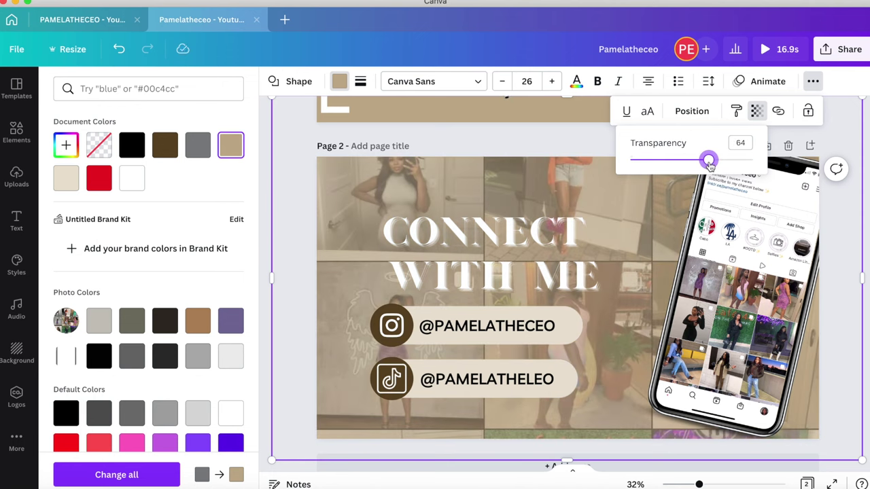
drag(709, 165, 711, 166)
click(297, 257)
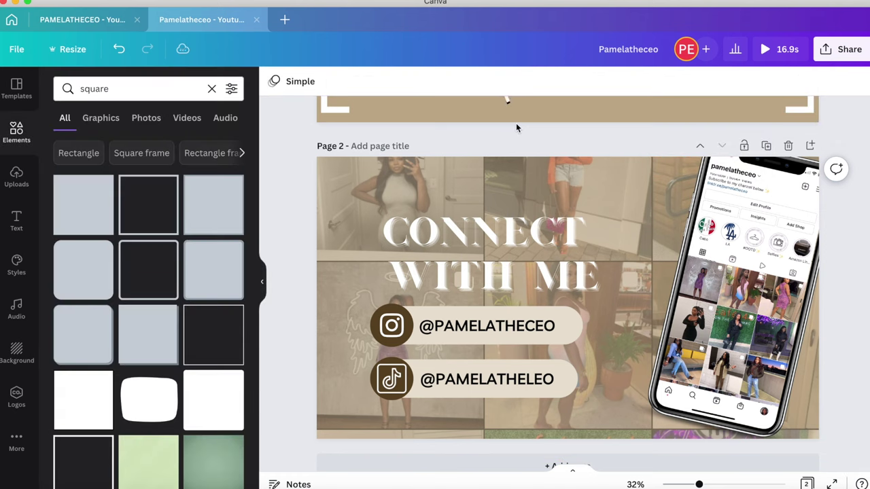
Choose the Fun preset under Page Animations for page 2, replacing Simple
click(345, 337)
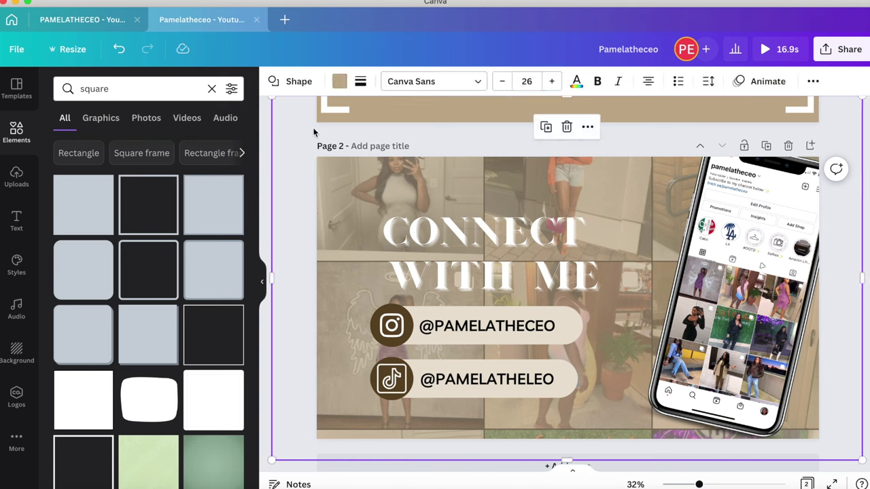
click(521, 261)
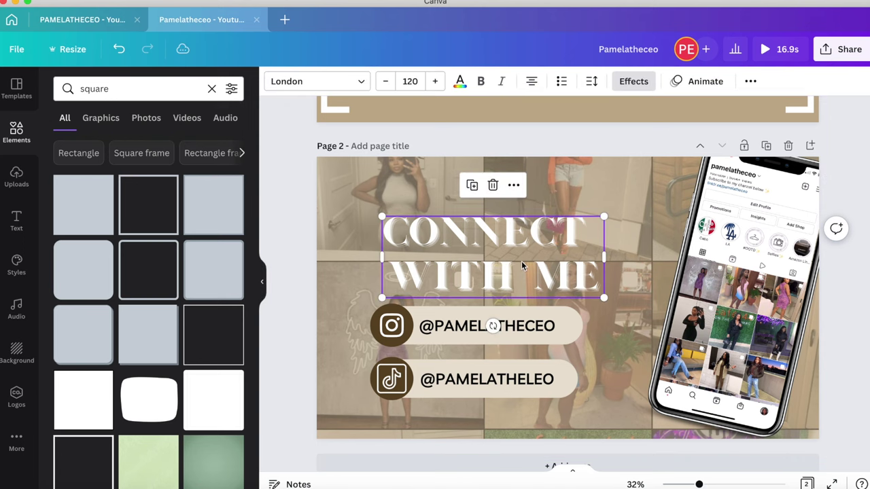
click(706, 81)
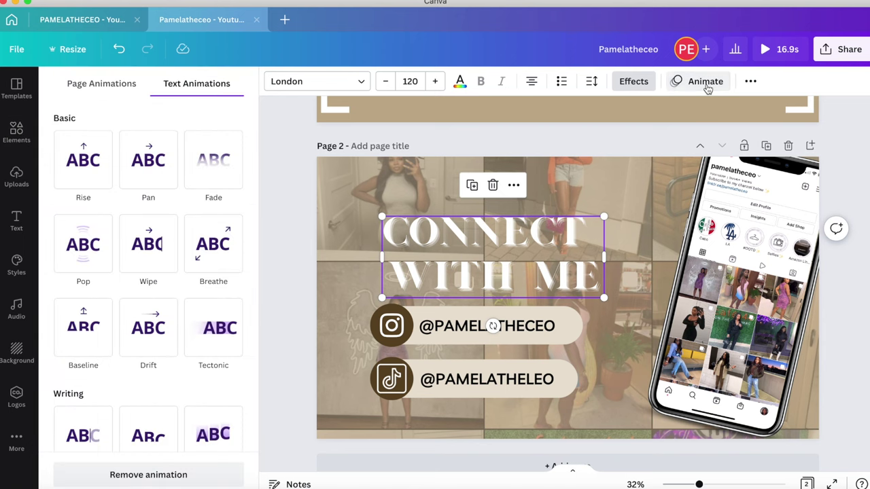
click(103, 88)
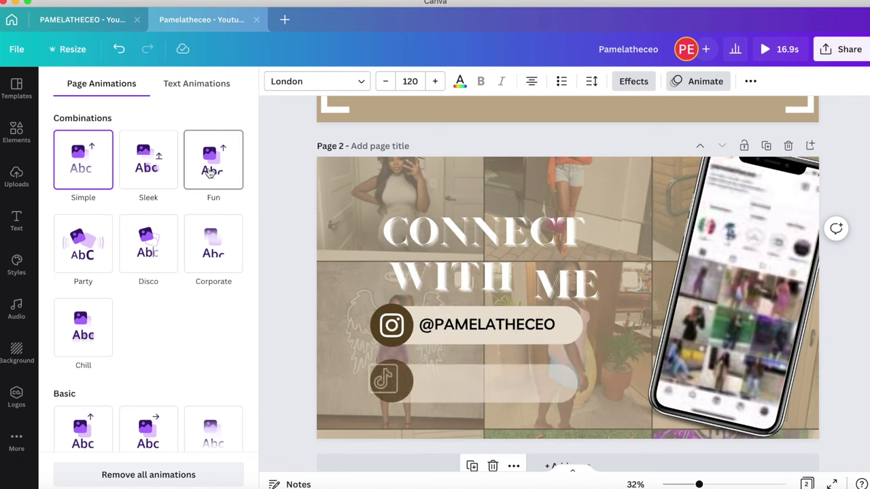
click(211, 174)
click(211, 173)
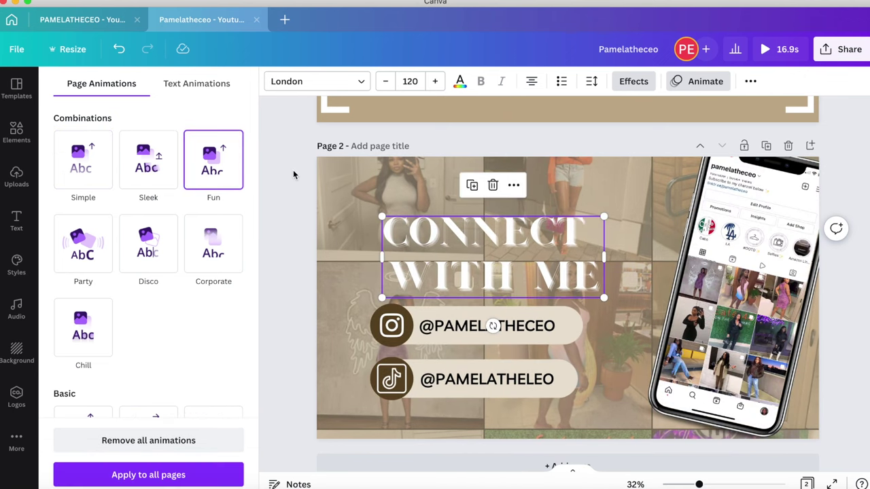
key(Escape)
scroll(293, 175, up, 3)
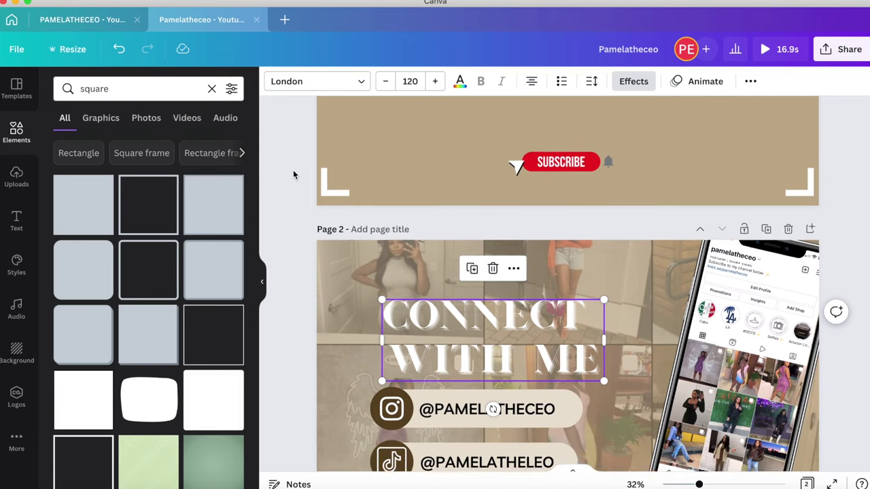
scroll(293, 174, down, 3)
scroll(293, 175, up, 6)
scroll(293, 170, down, 3)
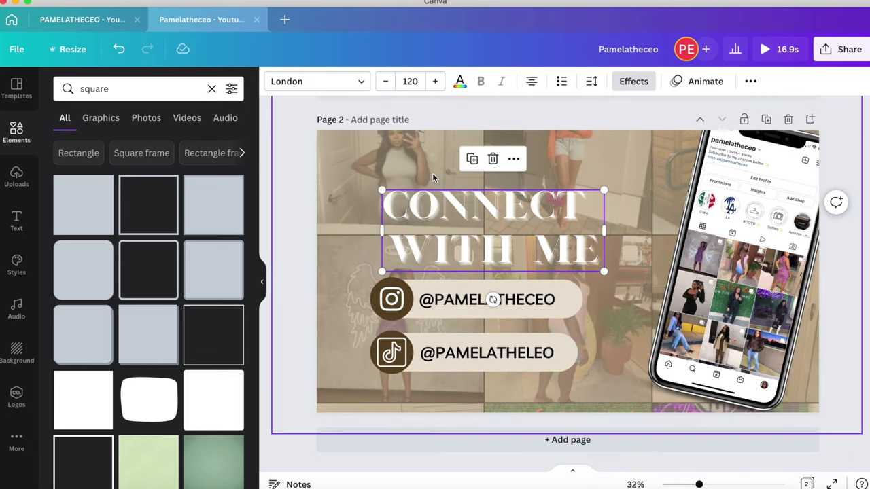
click(854, 342)
scroll(836, 110, up, 5)
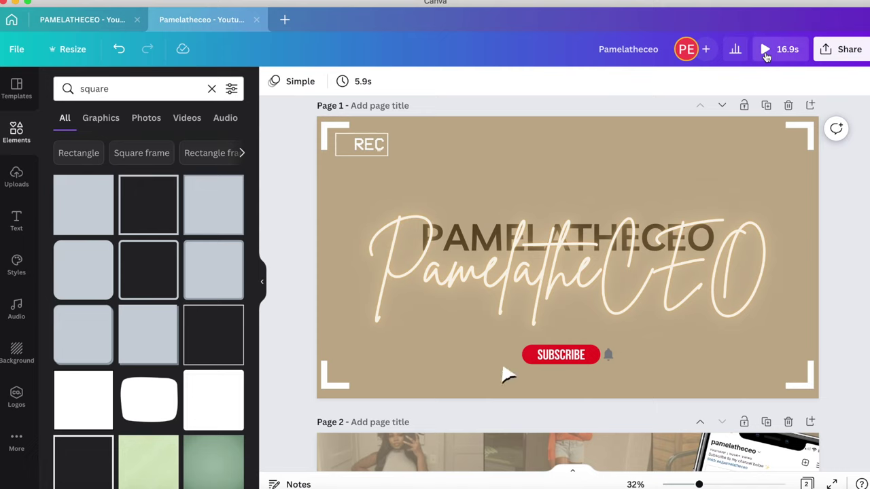
click(766, 50)
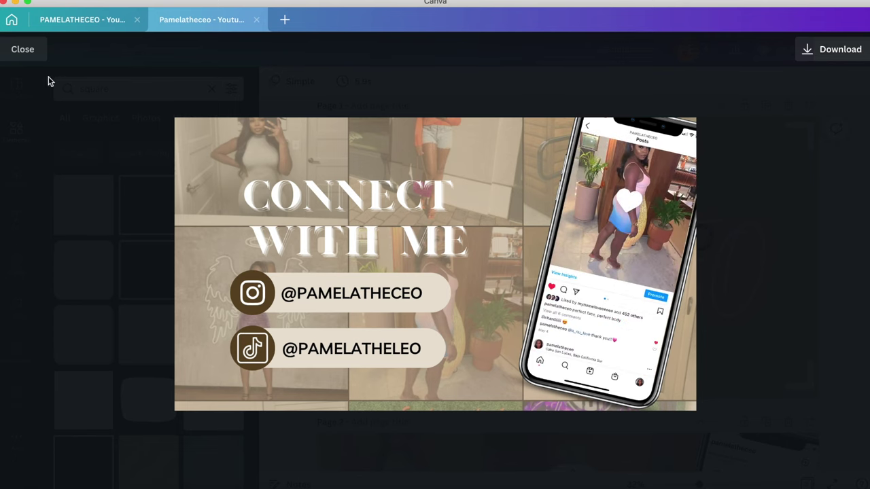
click(20, 52)
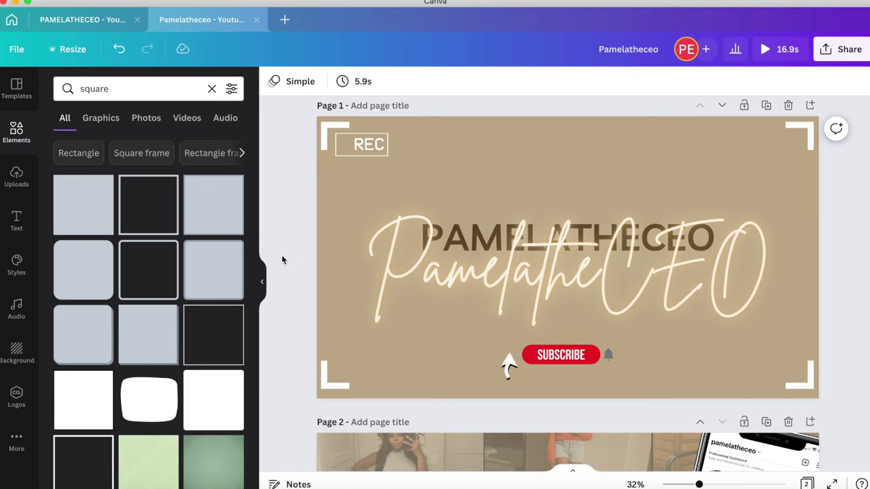
Download all pages of the intro with file type MP4 Video
click(830, 53)
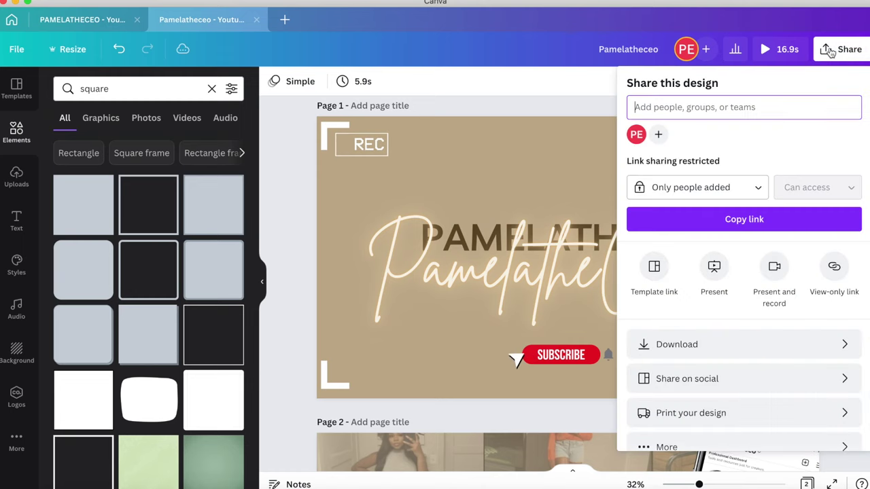
click(692, 349)
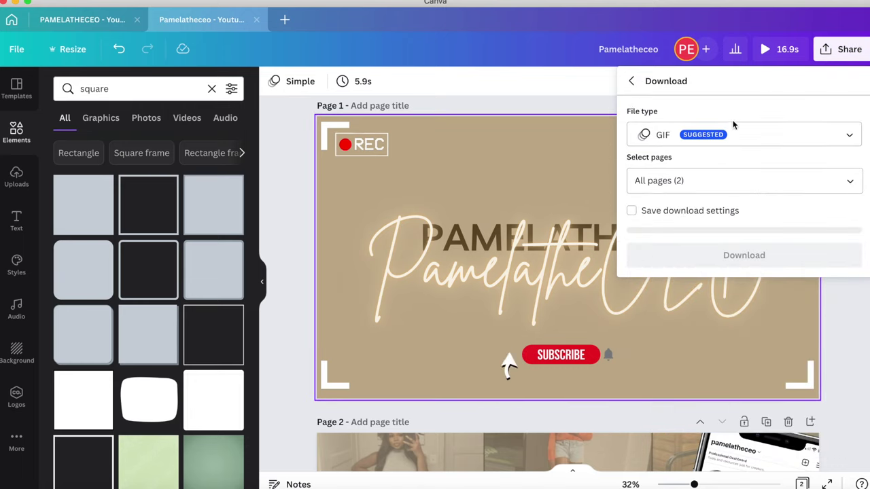
click(739, 144)
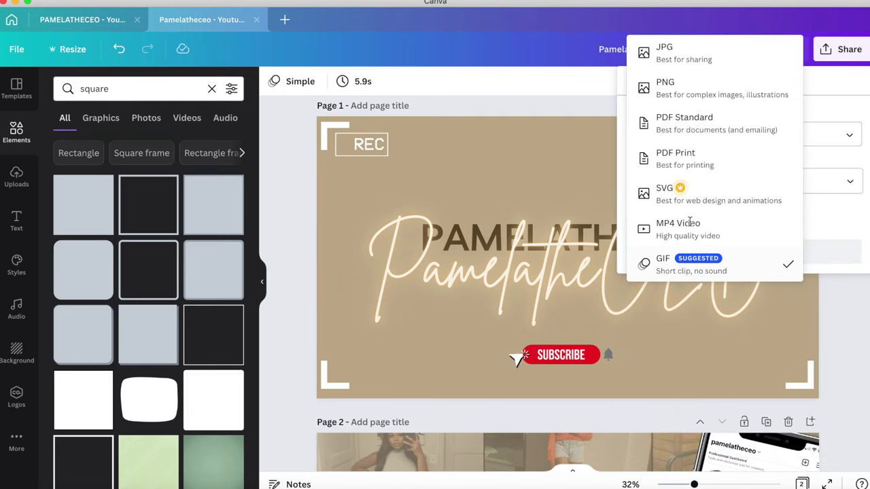
key(Escape)
click(721, 135)
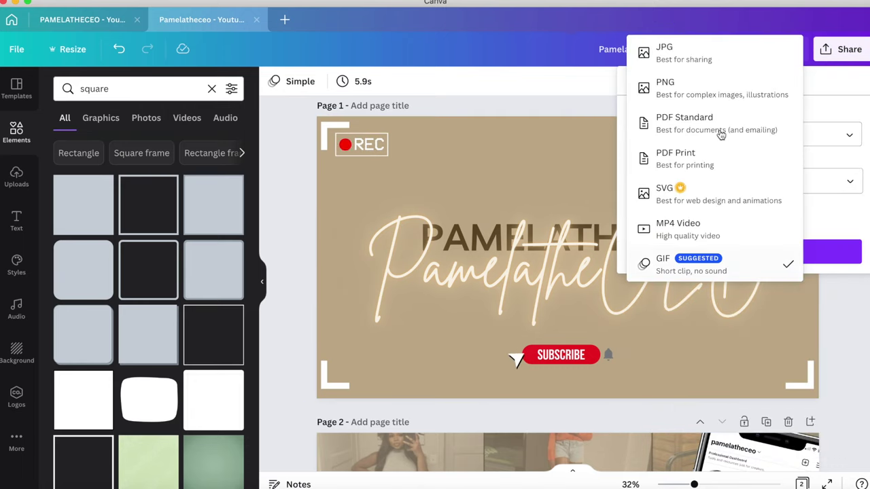
click(683, 229)
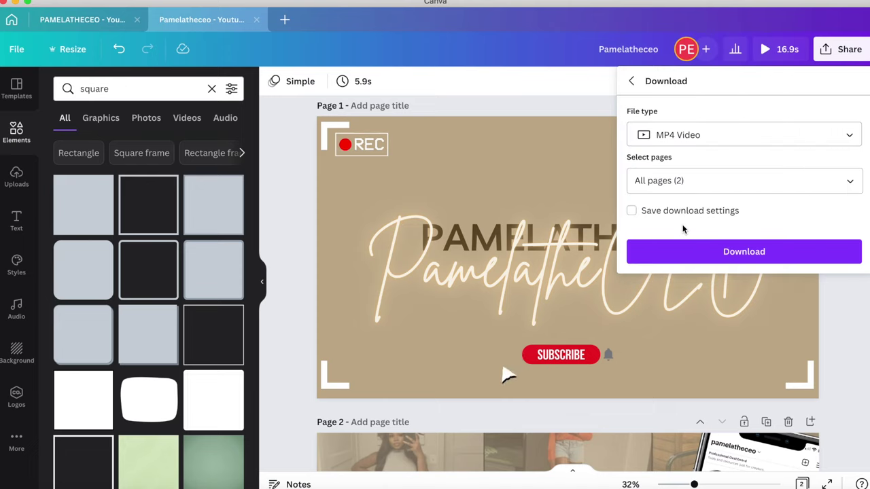
click(699, 260)
click(698, 257)
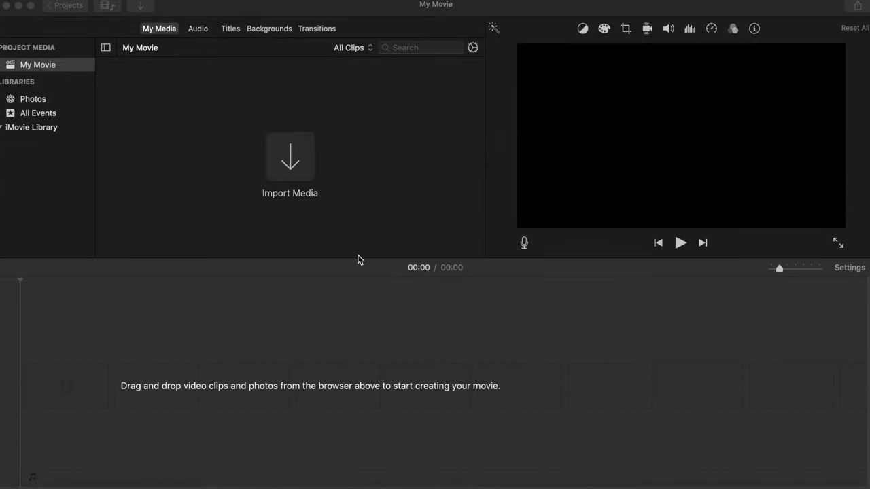
In iMovie's empty My Movie project, open Import Media to reach the Downloads folder with the intro MP4
click(290, 161)
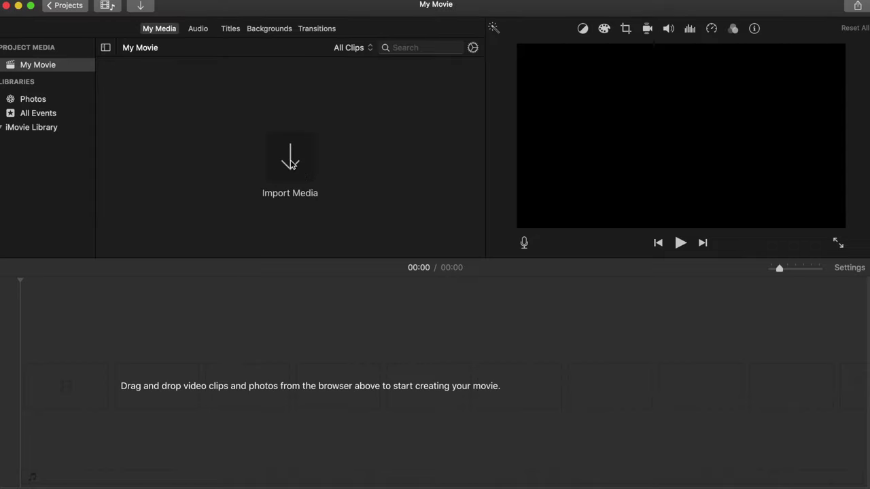
click(270, 190)
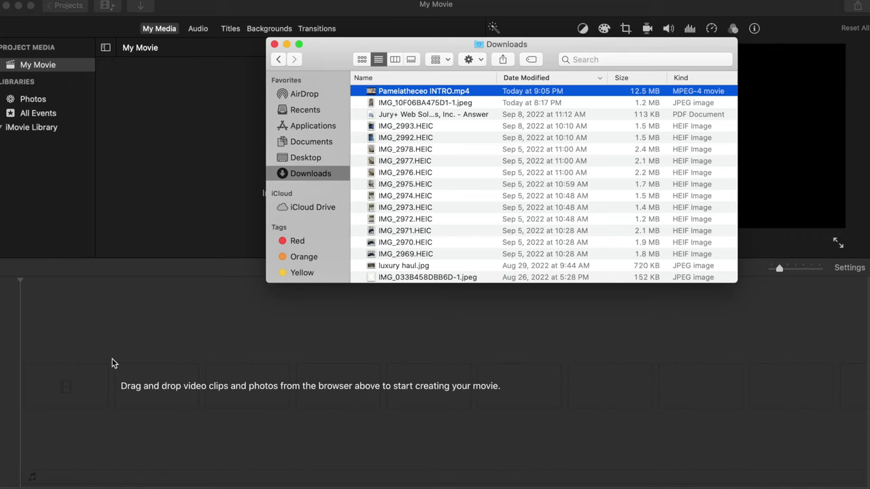
Place the exported Canva intro MP4 from Downloads onto the My Movie timeline
click(191, 328)
click(27, 484)
drag(423, 90, 121, 361)
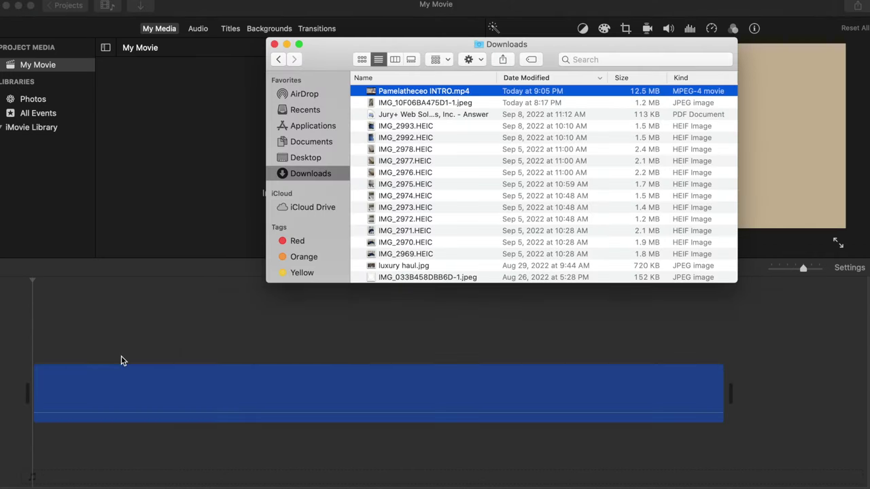
Preview the 16.9s intro clip in the viewer, then bring up the Audio library
click(172, 325)
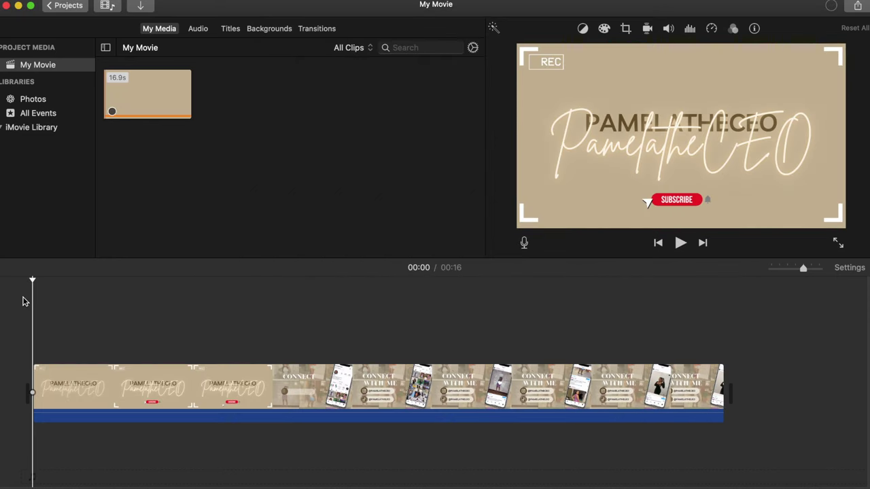
key(space)
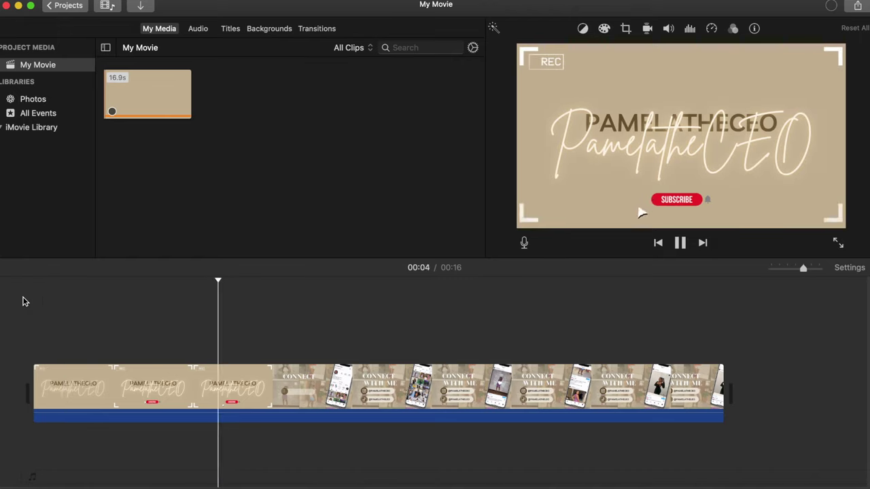
click(198, 29)
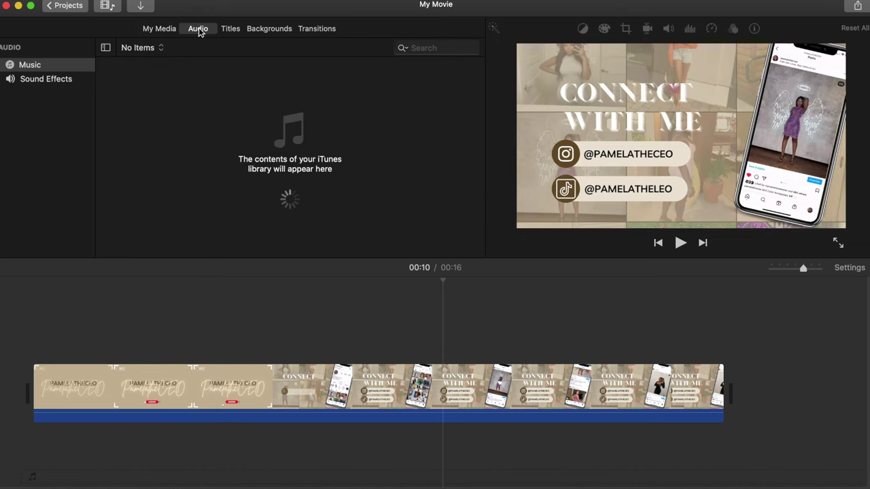